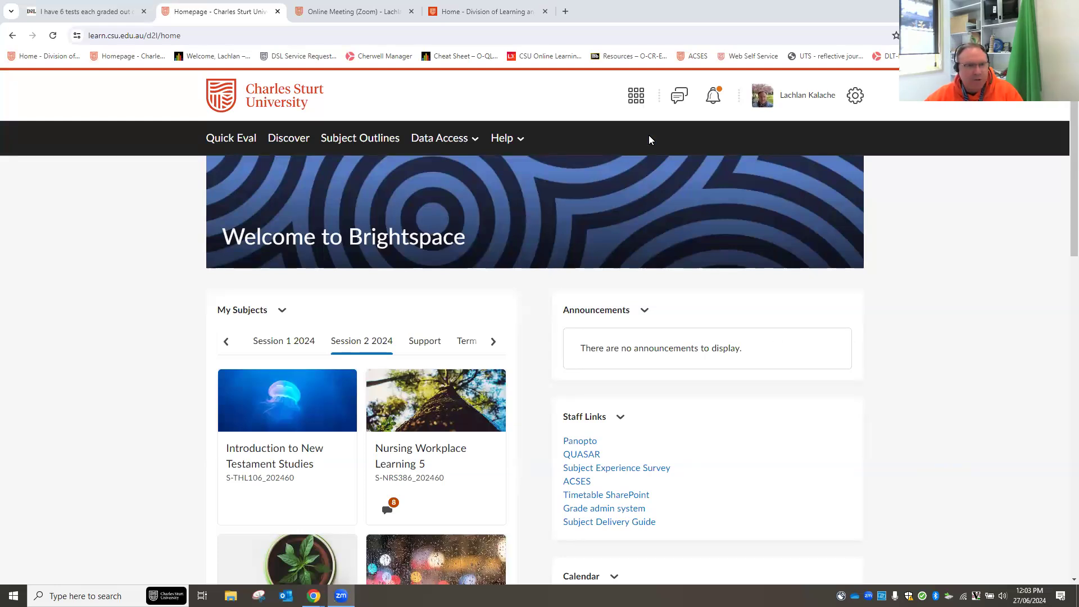
# - Open the S-Session Subject Site: Training subject from the subject list
pyautogui.click(636, 97)
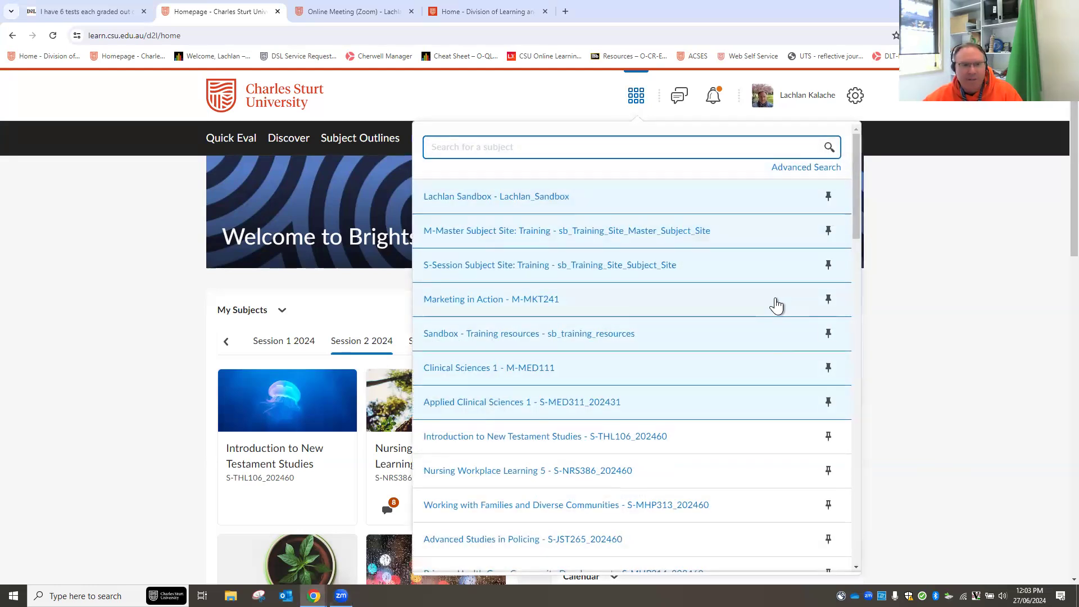
pyautogui.click(581, 270)
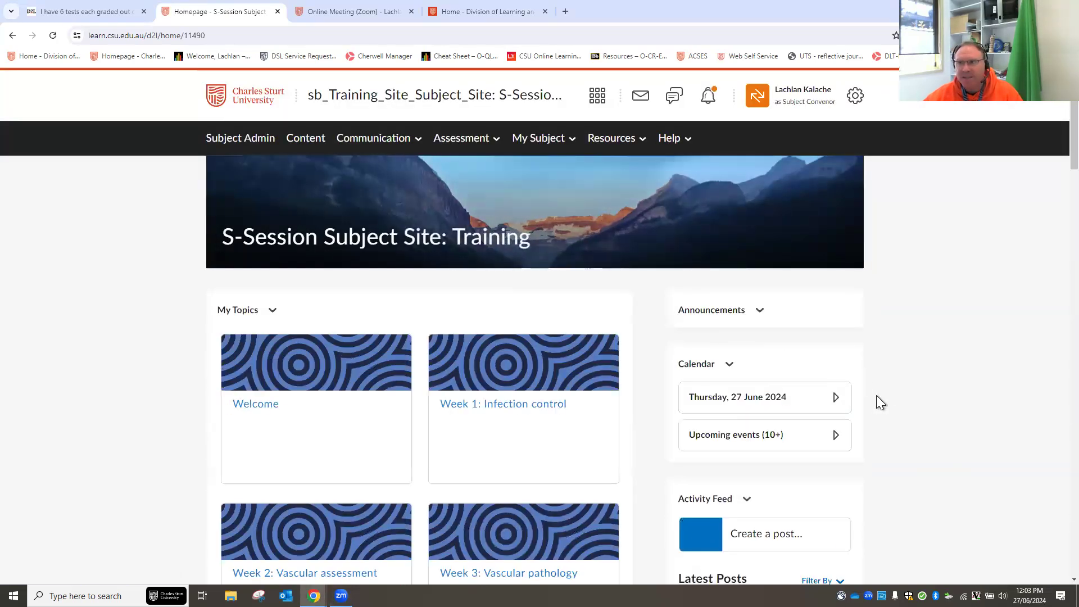
pyautogui.hotkey('ctrl', '+')
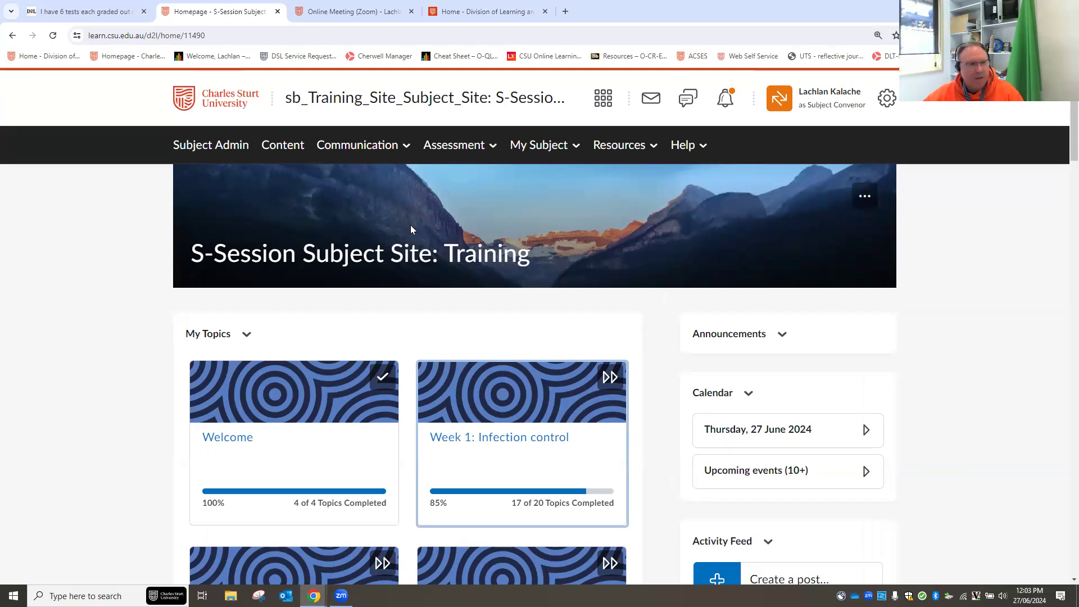
# - Stop viewing the site as Subject Convenor and switch the viewing role to Administrator
pyautogui.click(830, 95)
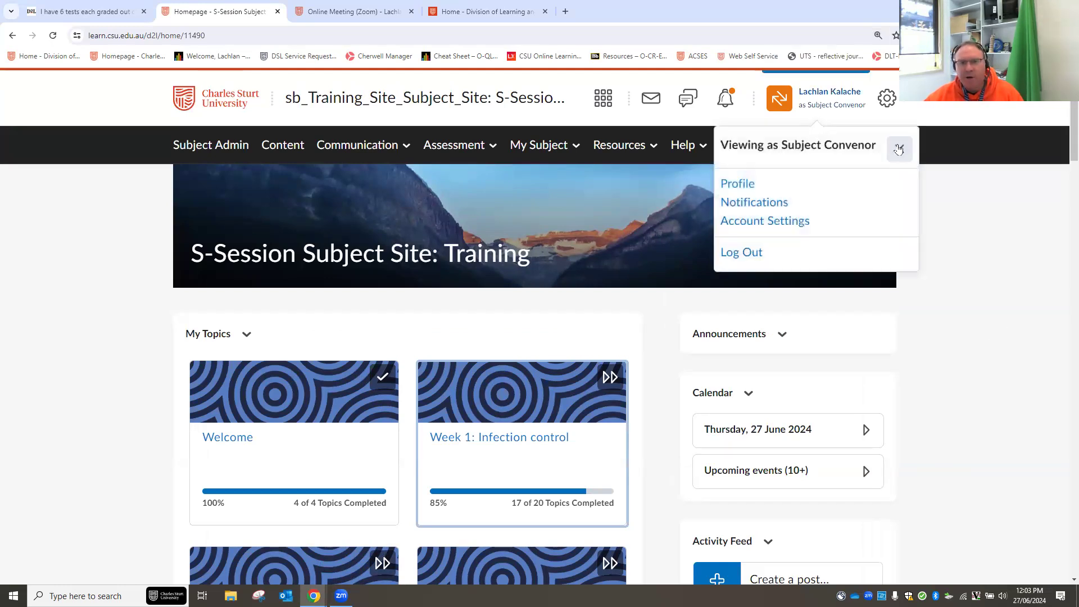
pyautogui.click(905, 144)
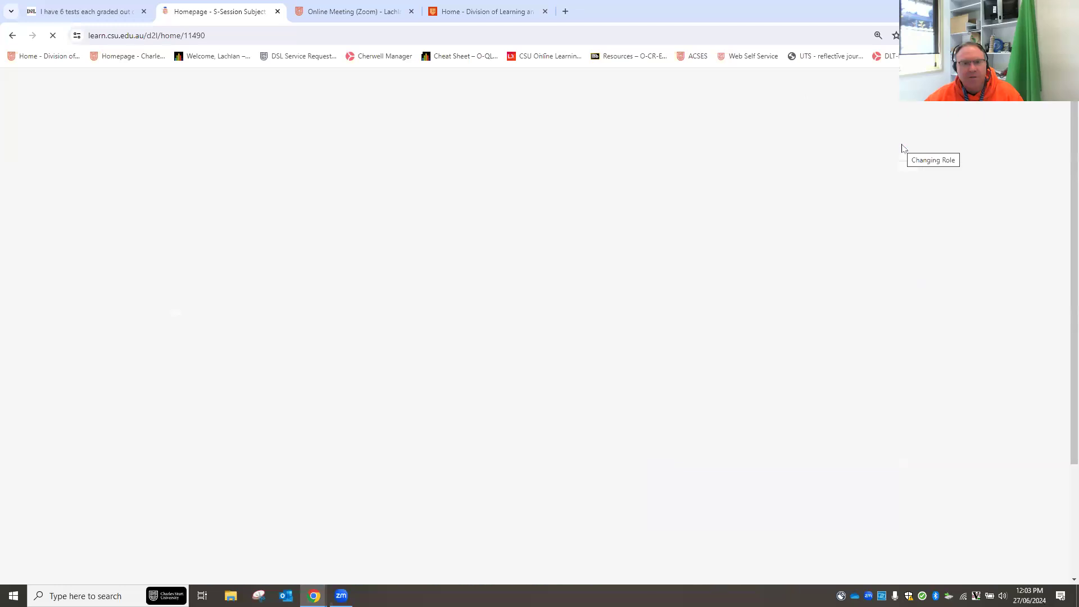
pyautogui.click(838, 103)
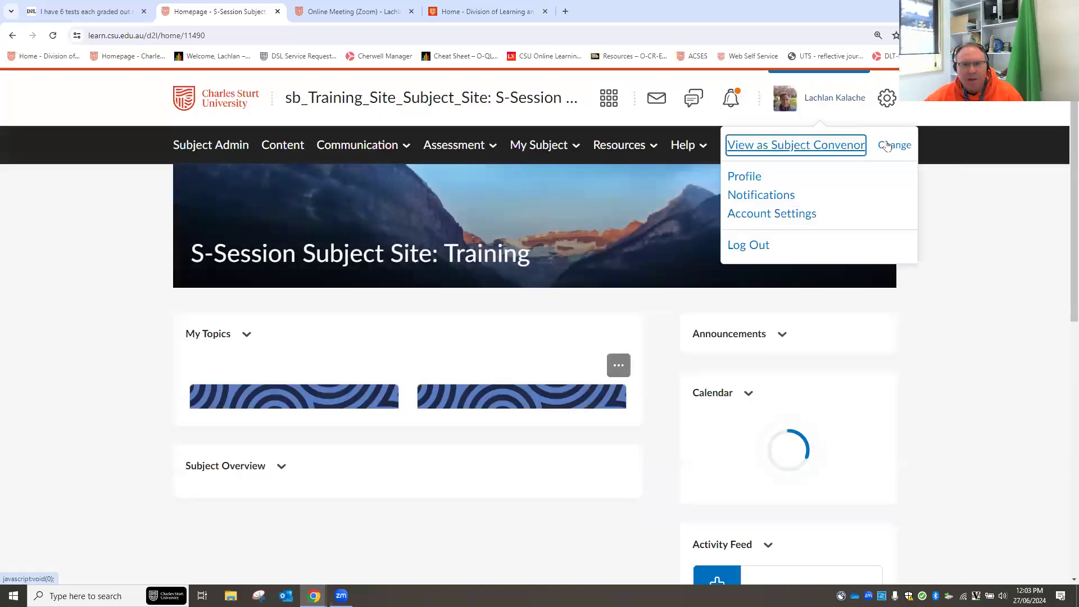
pyautogui.click(890, 147)
pyautogui.click(772, 175)
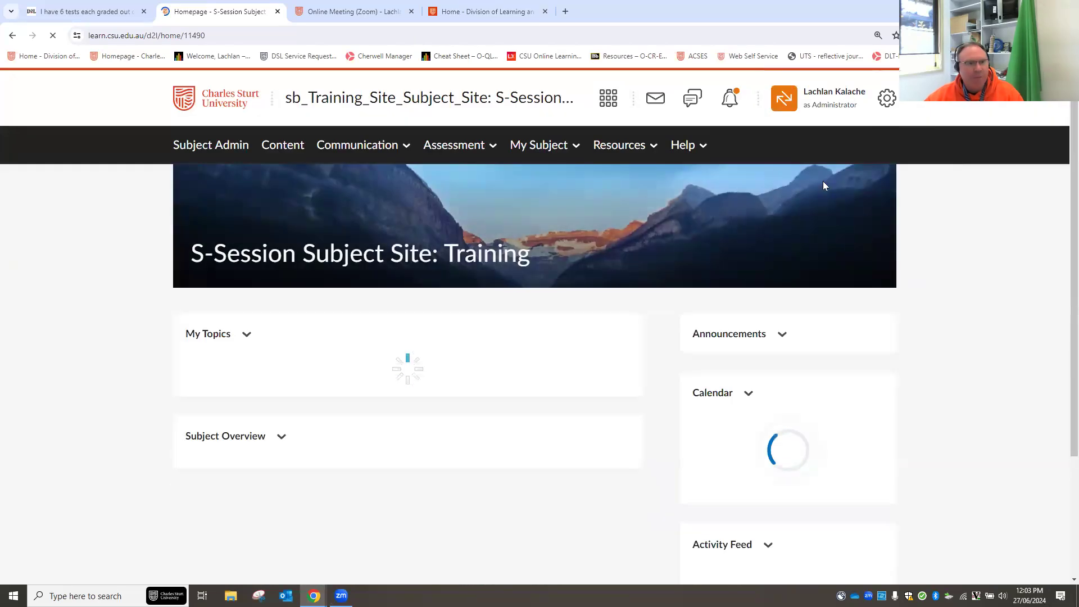
# - Open the Classlist from Subject Administration and filter it to the Bathurst Distance section
pyautogui.click(210, 148)
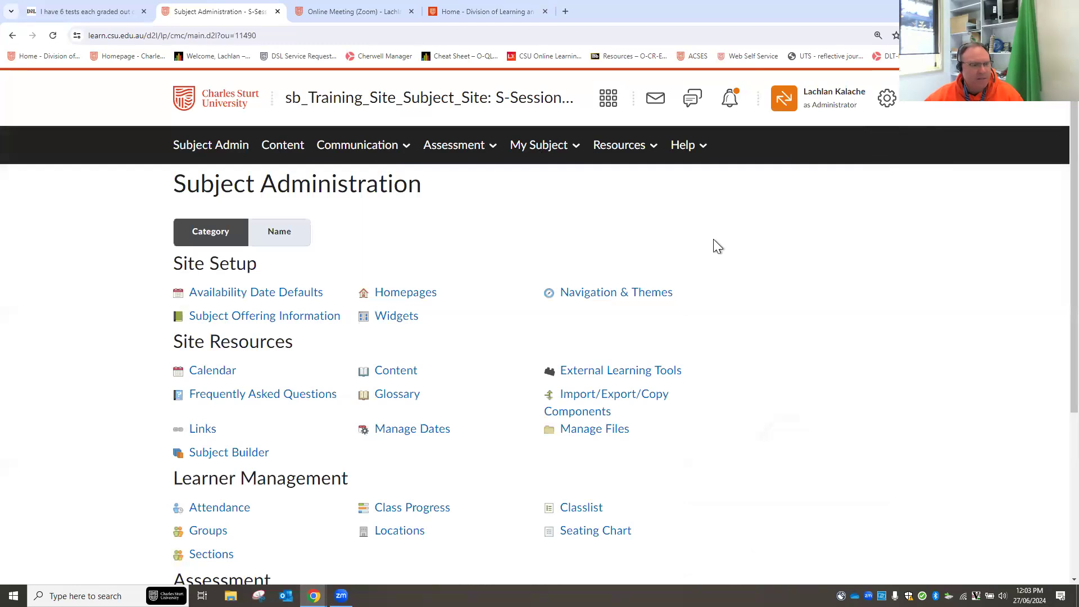
pyautogui.scroll(-1, 798, 430)
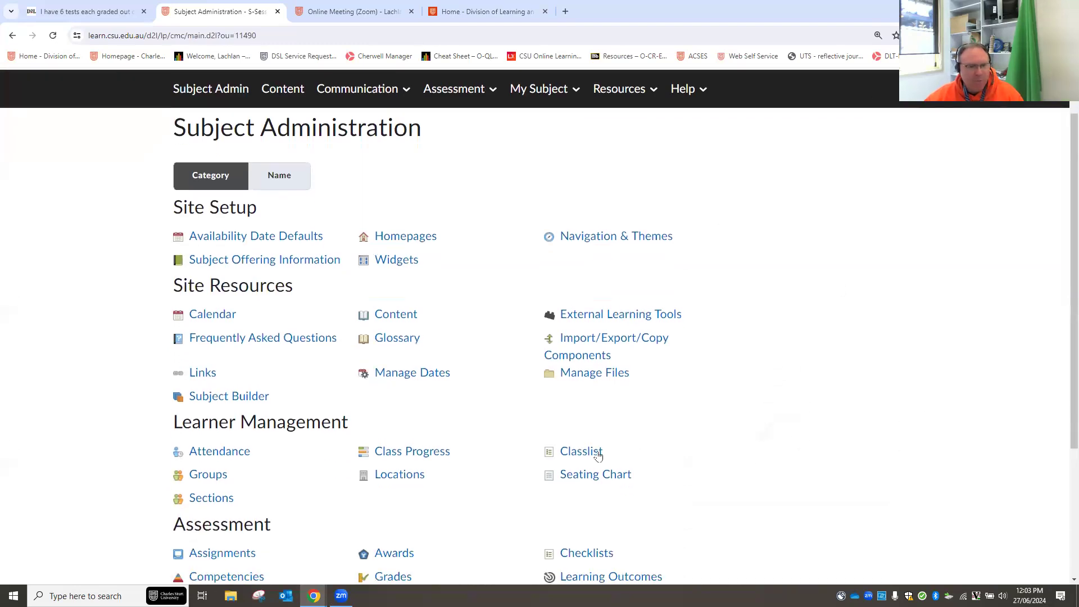
pyautogui.click(570, 457)
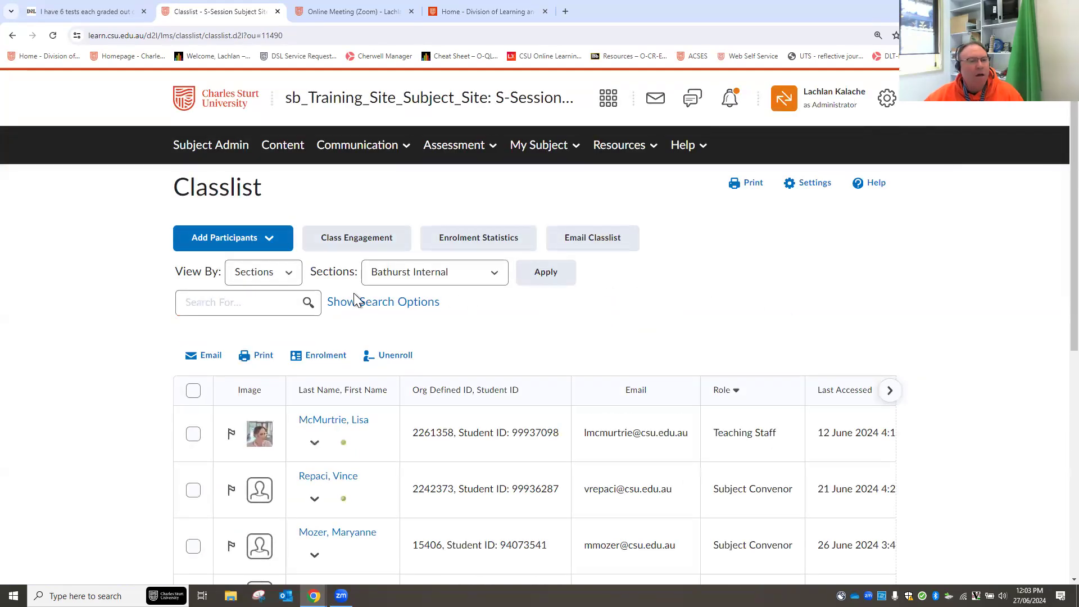
pyautogui.click(476, 275)
pyautogui.click(420, 304)
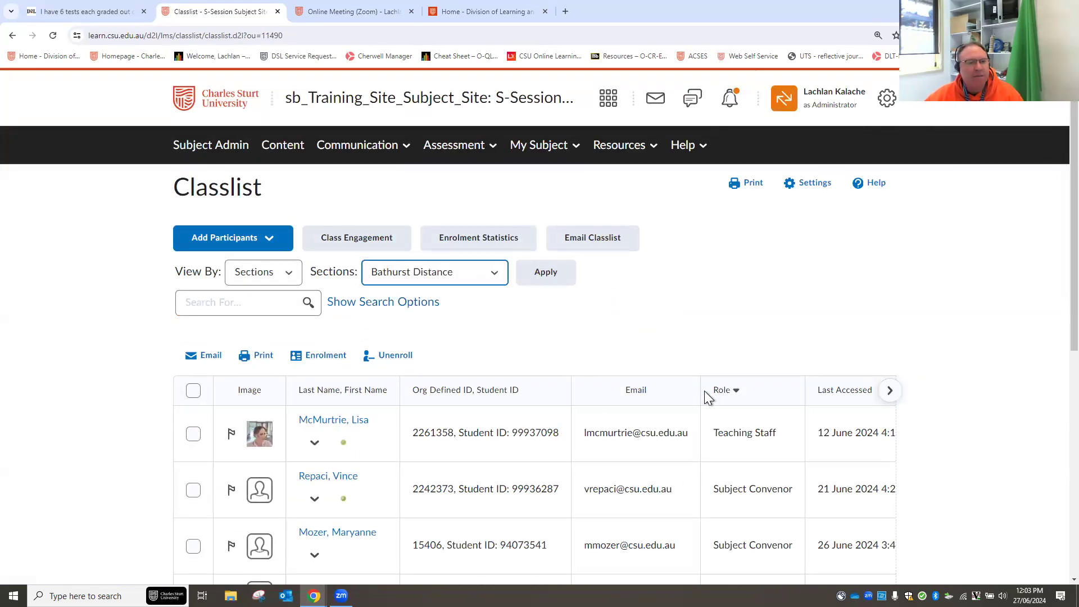
pyautogui.click(547, 276)
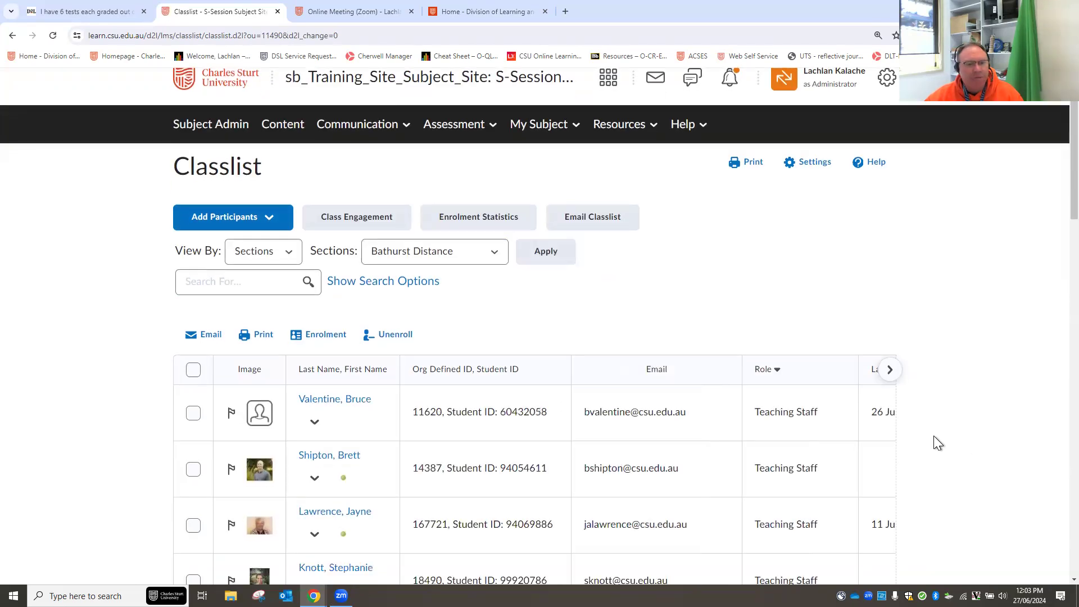
# - Sort the Bathurst Distance classlist by role in ascending order
pyautogui.scroll(-3, 938, 443)
pyautogui.scroll(-6, 938, 443)
pyautogui.scroll(6, 938, 443)
pyautogui.click(765, 110)
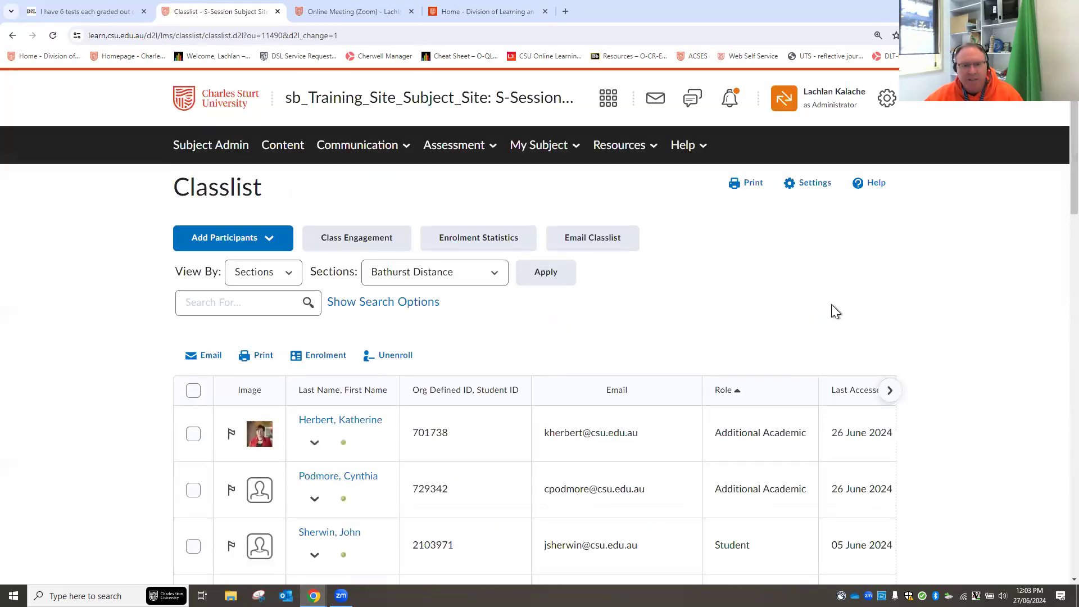
# - Select the student last accessed on 26 June 2024 and impersonate that participant, confirming the session switch
pyautogui.scroll(-4, 778, 410)
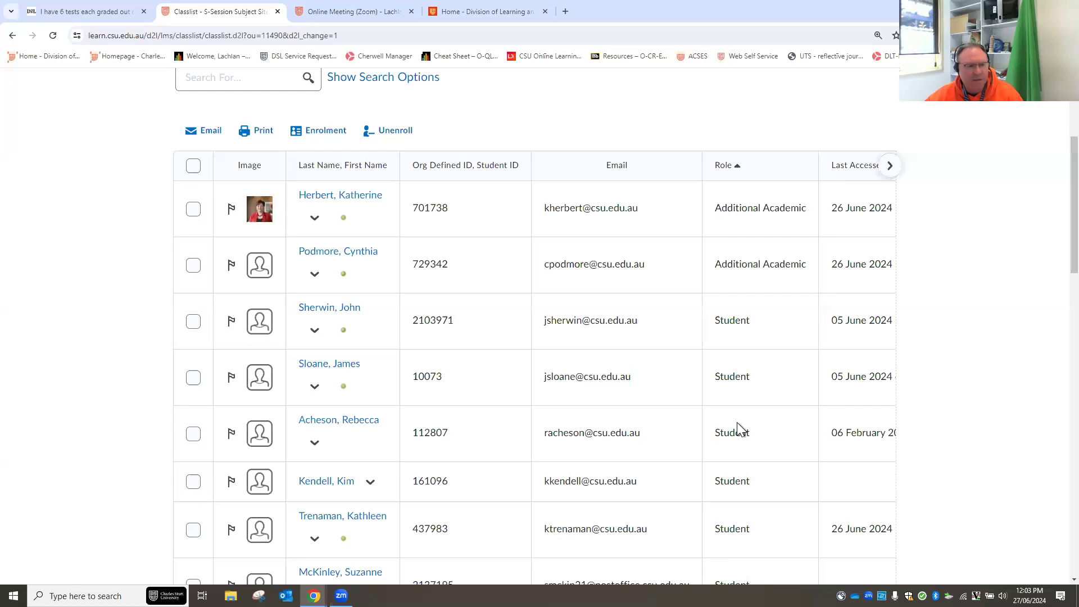
pyautogui.scroll(-3, 739, 423)
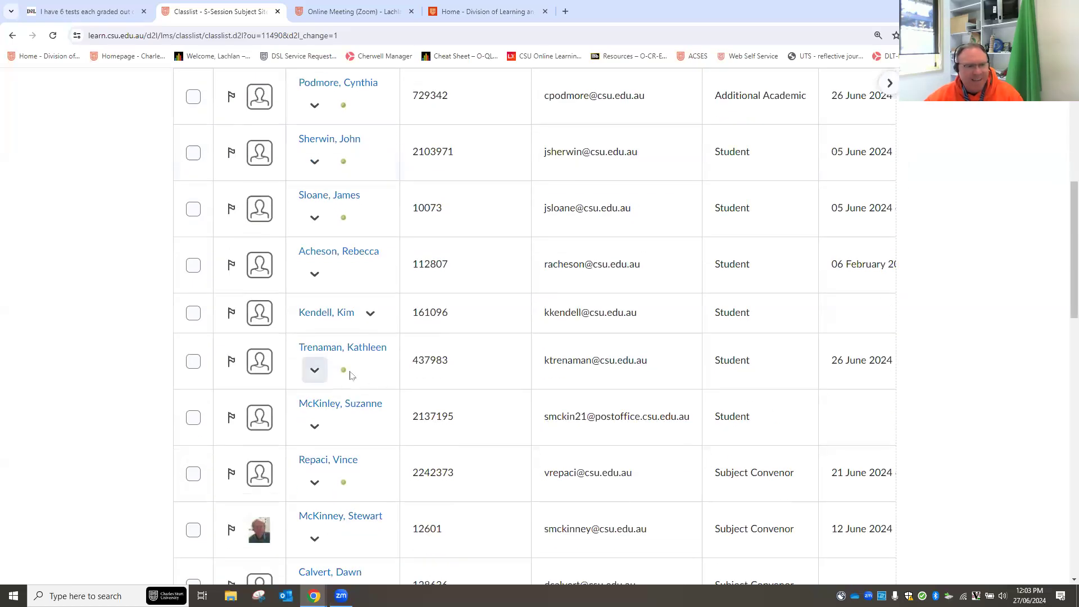
pyautogui.click(191, 361)
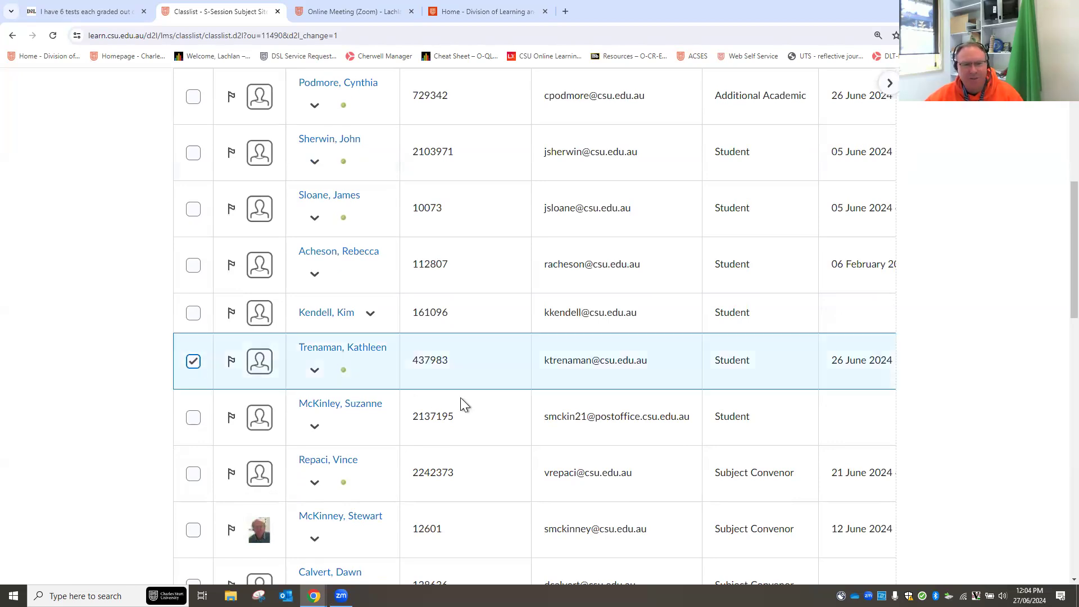
pyautogui.click(315, 371)
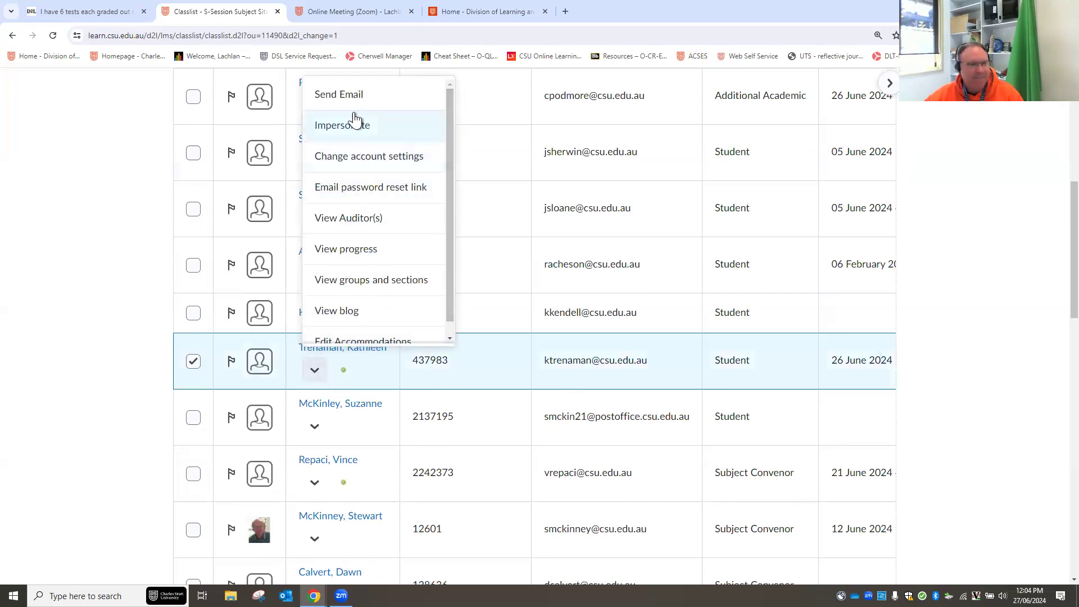
pyautogui.click(338, 126)
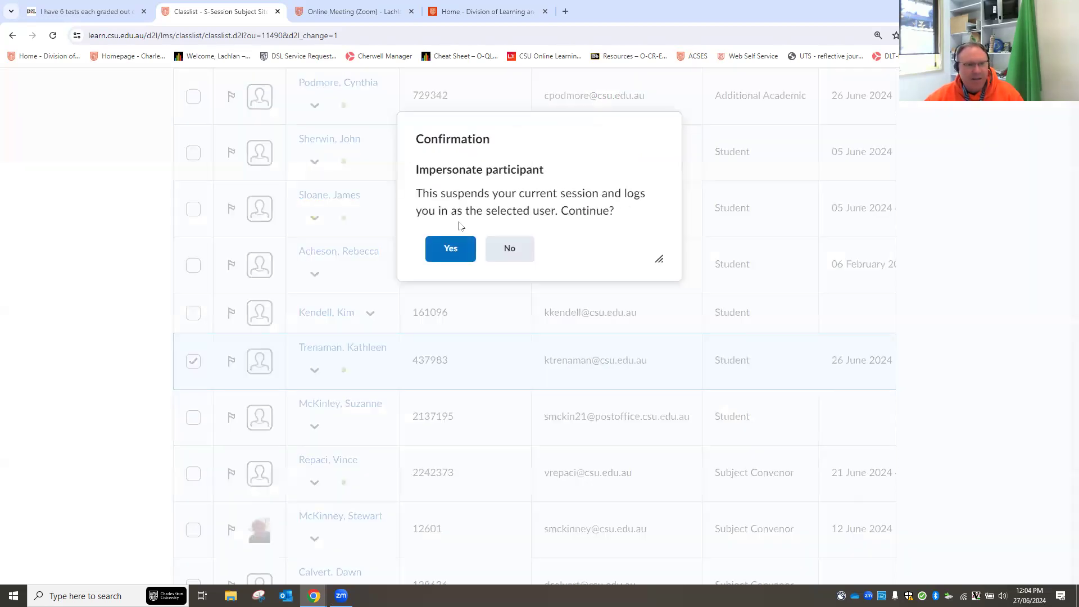
pyautogui.click(450, 249)
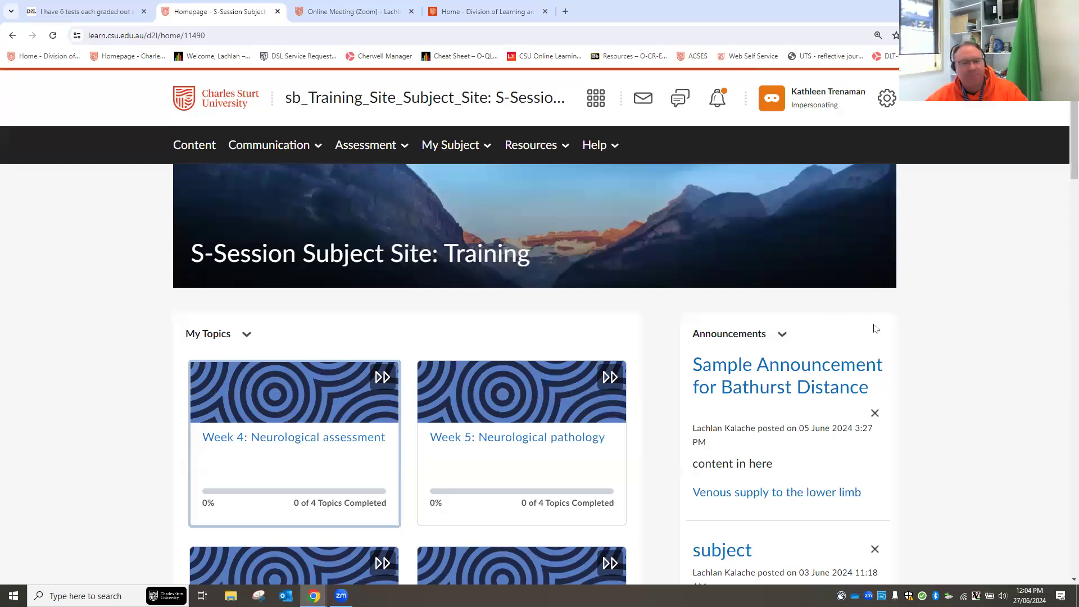
# - Open the assignment BD: A1 - Clinical competency and skills assessment from the student's Assignments list
pyautogui.click(376, 148)
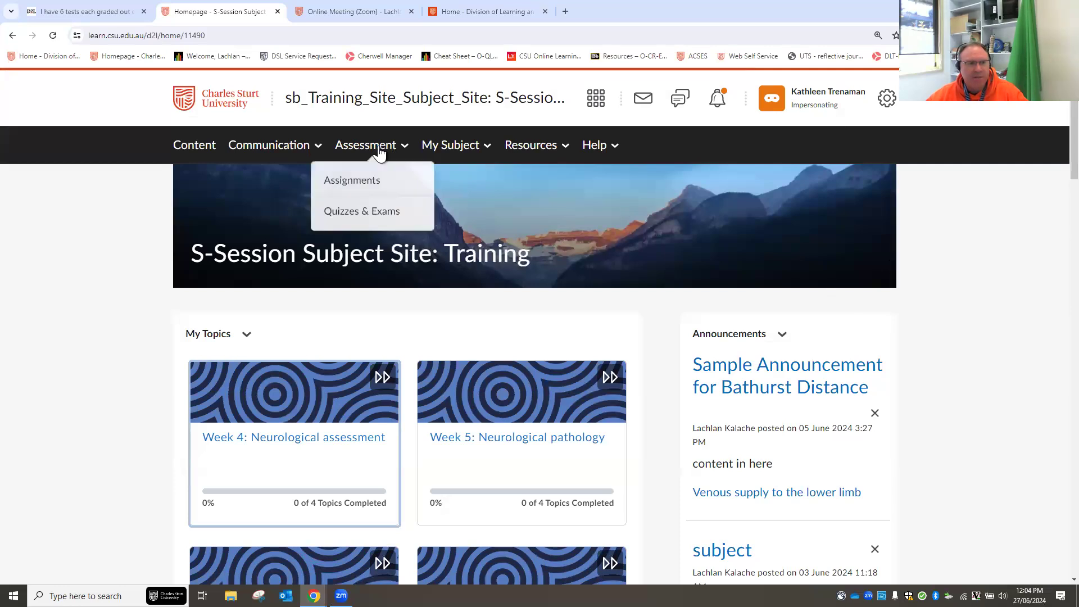
pyautogui.click(352, 188)
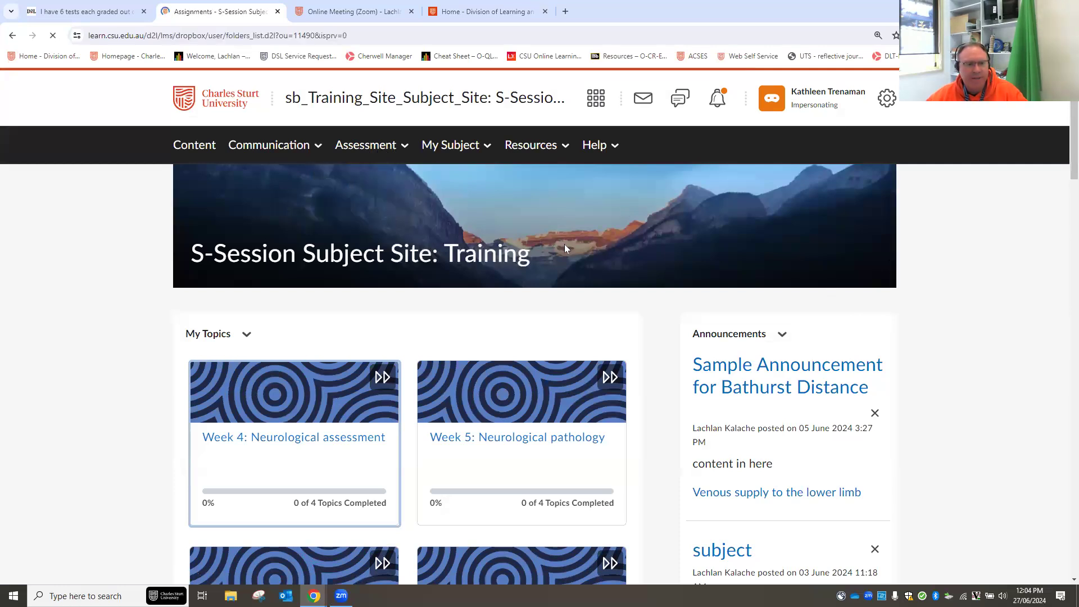
pyautogui.scroll(-3, 852, 413)
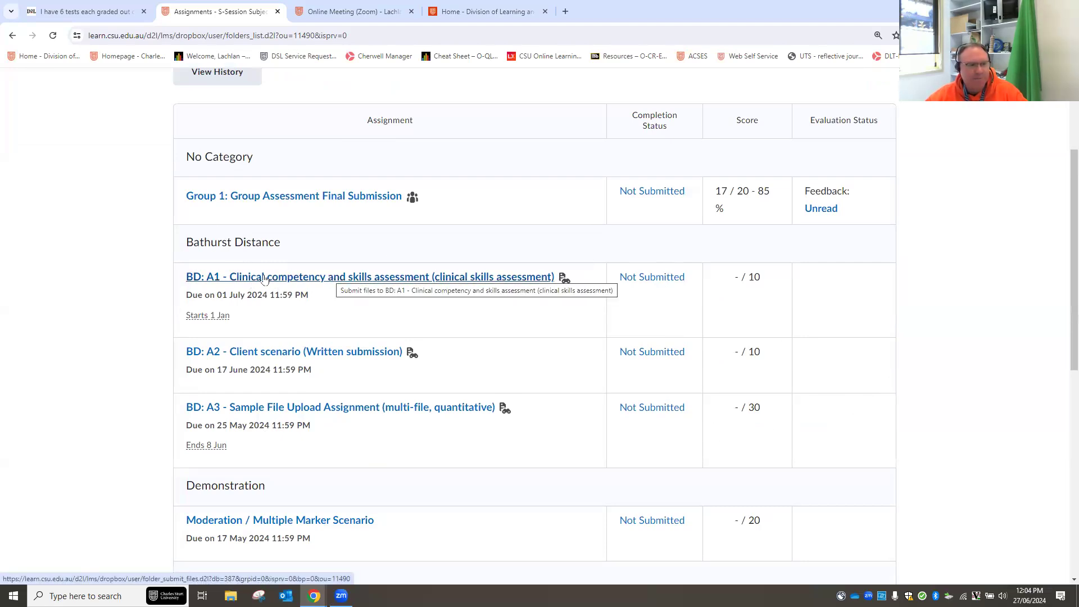
pyautogui.click(239, 281)
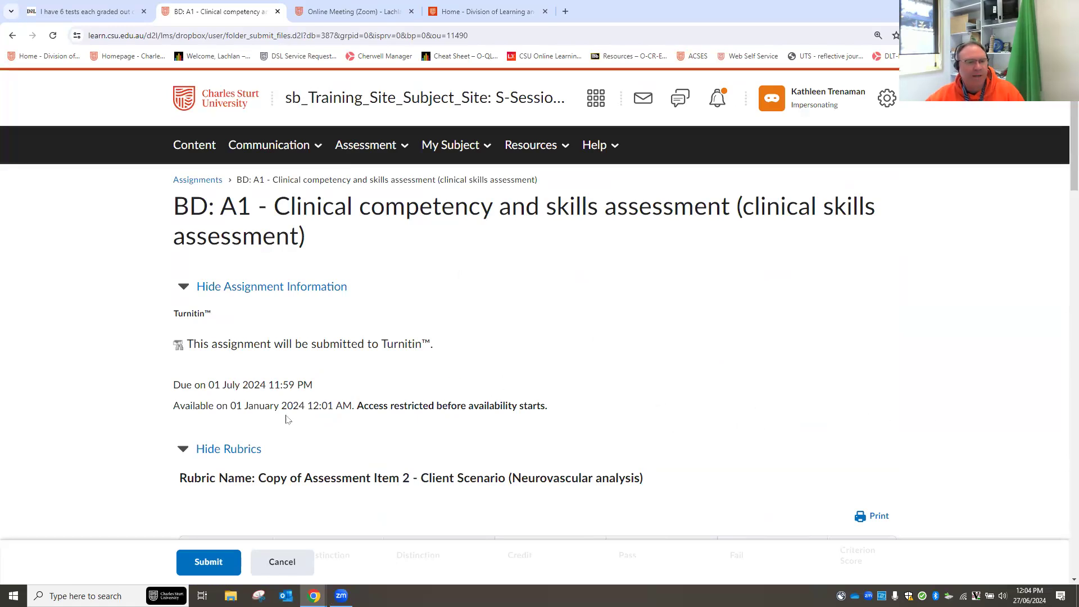
# - Review the assignment's dates, rubric criteria, overall score levels, academic integrity declaration and submission area
pyautogui.scroll(-3, 780, 399)
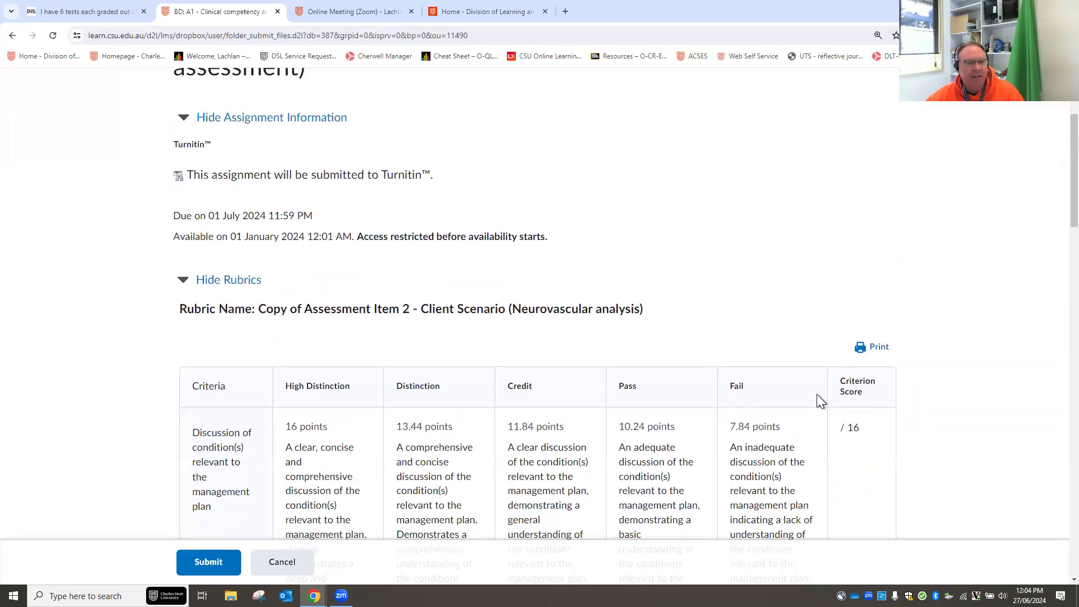
pyautogui.scroll(-1, 820, 401)
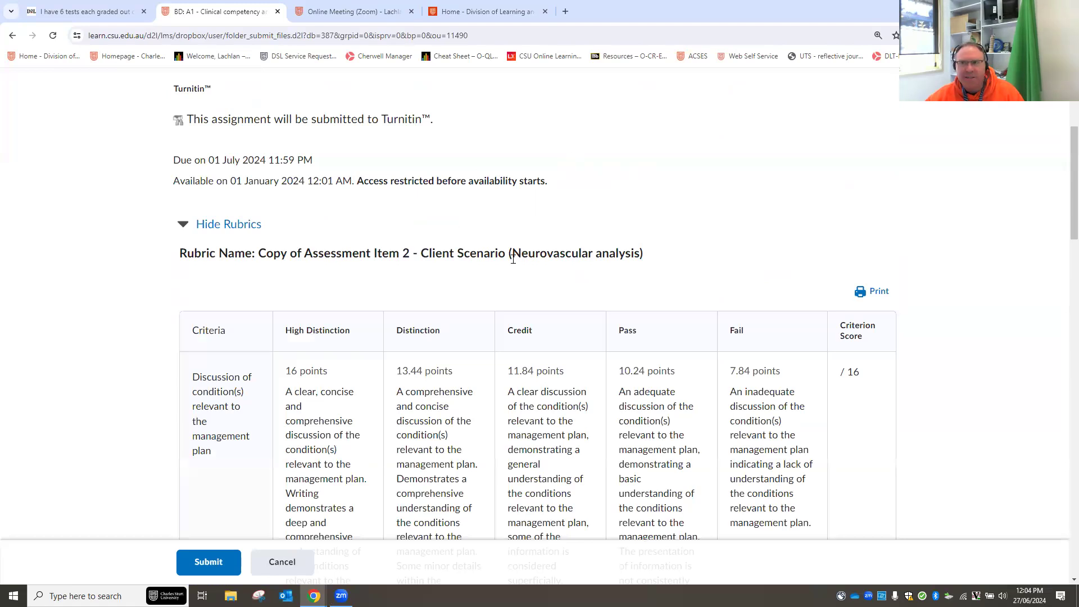
pyautogui.scroll(-3, 658, 444)
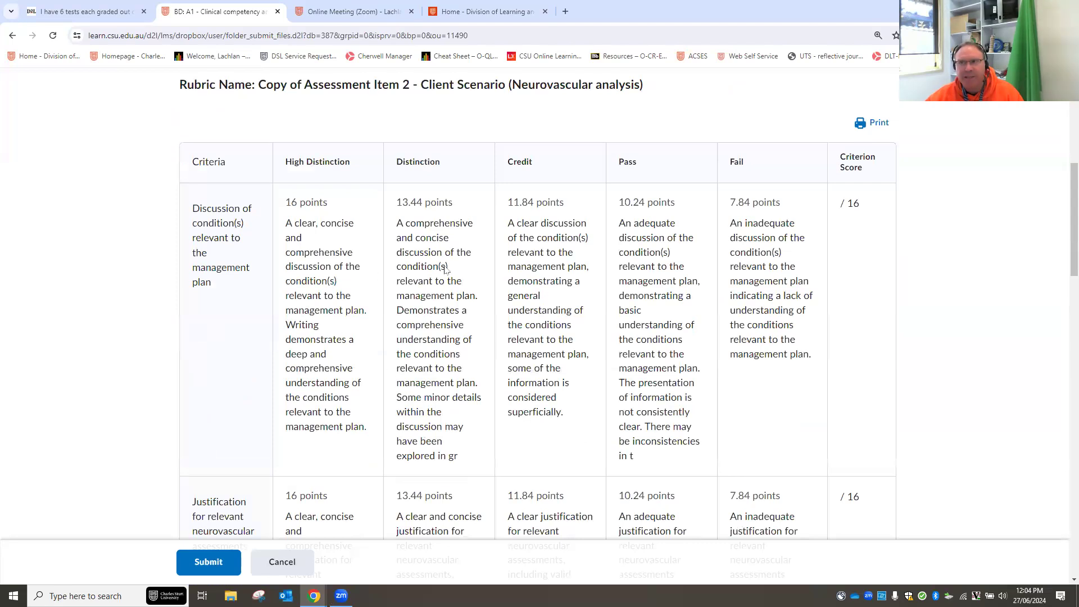
pyautogui.scroll(-2, 218, 288)
pyautogui.scroll(2, 218, 289)
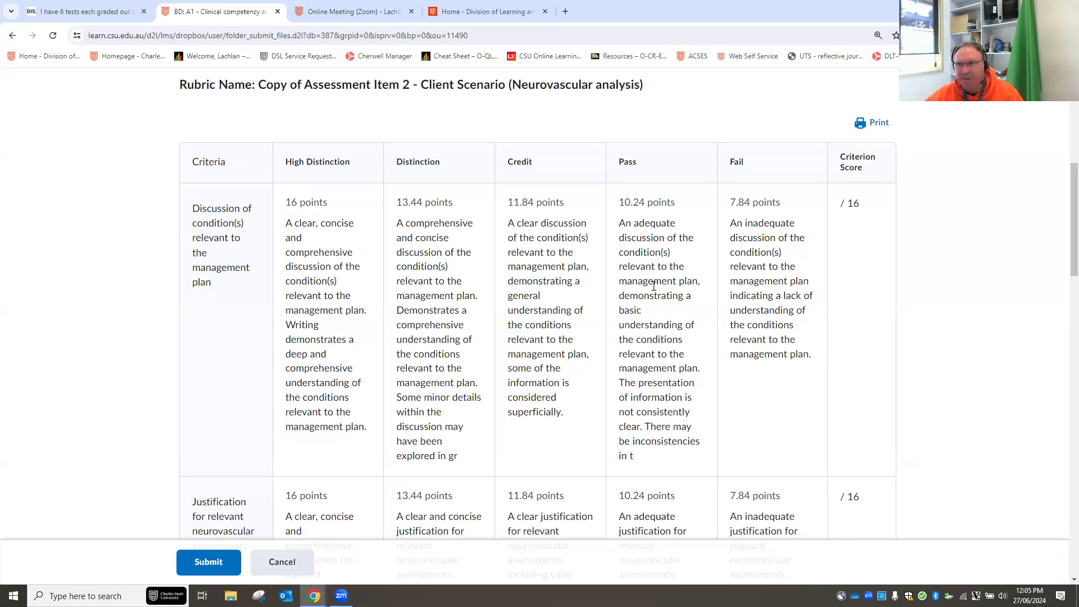
pyautogui.scroll(-15, 510, 351)
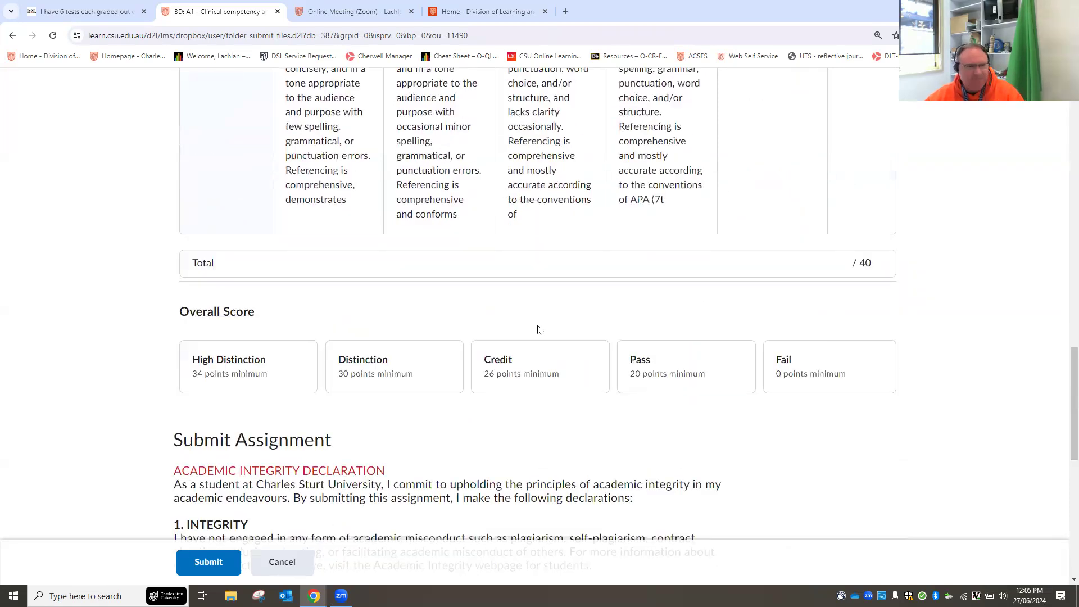
pyautogui.scroll(-5, 539, 326)
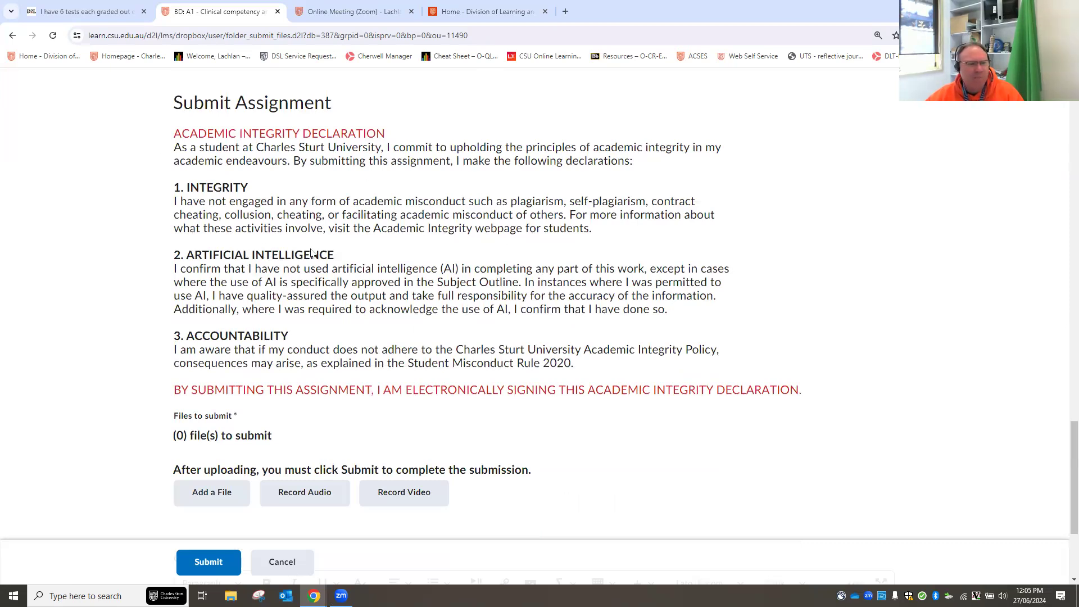
pyautogui.scroll(-3, 446, 307)
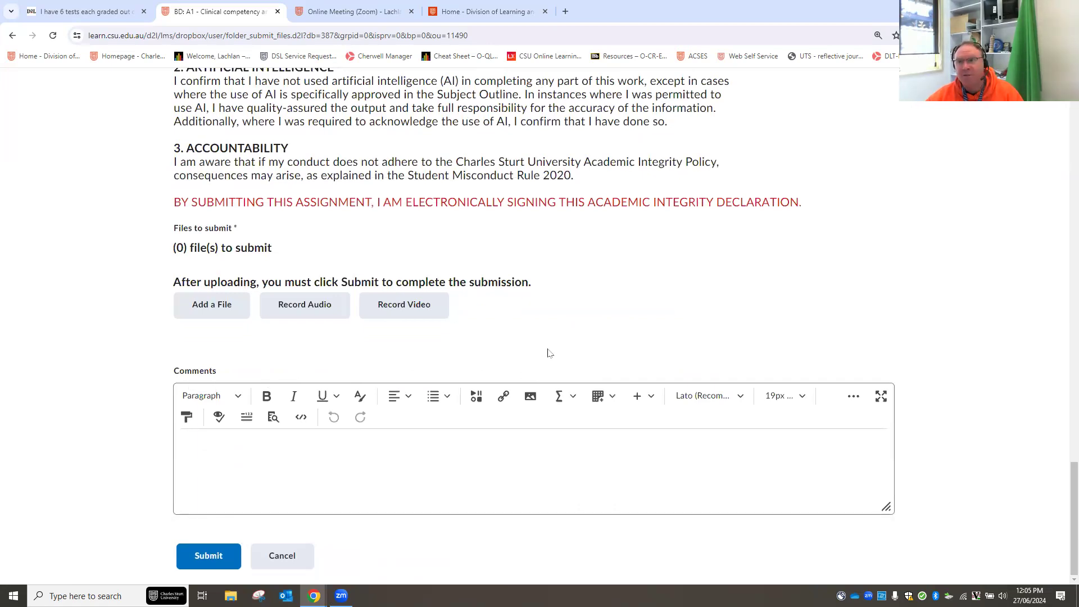
# - Attach Set up My Grades in Brightspace (5).docx from the computer to the submission and place the cursor in the Comments editor
pyautogui.click(212, 306)
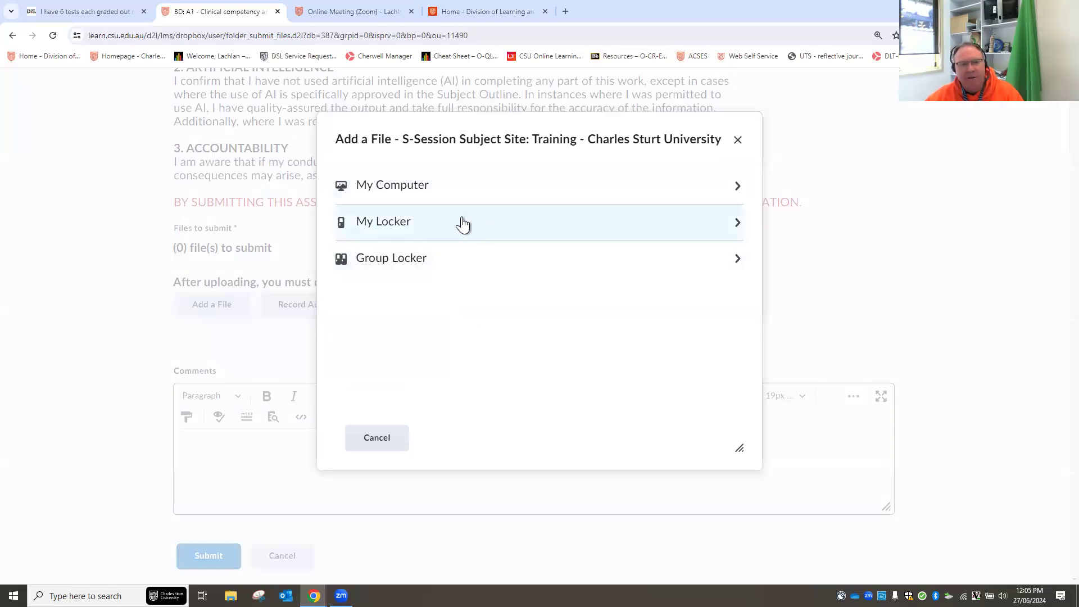
pyautogui.click(495, 194)
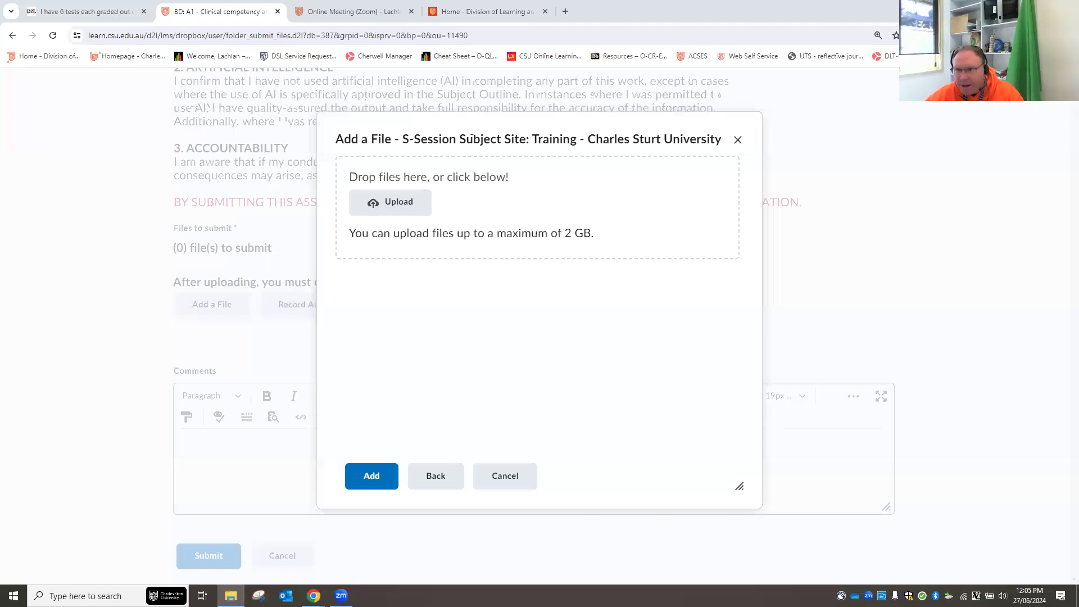
pyautogui.moveTo(601, 472); pyautogui.dragTo(458, 239)
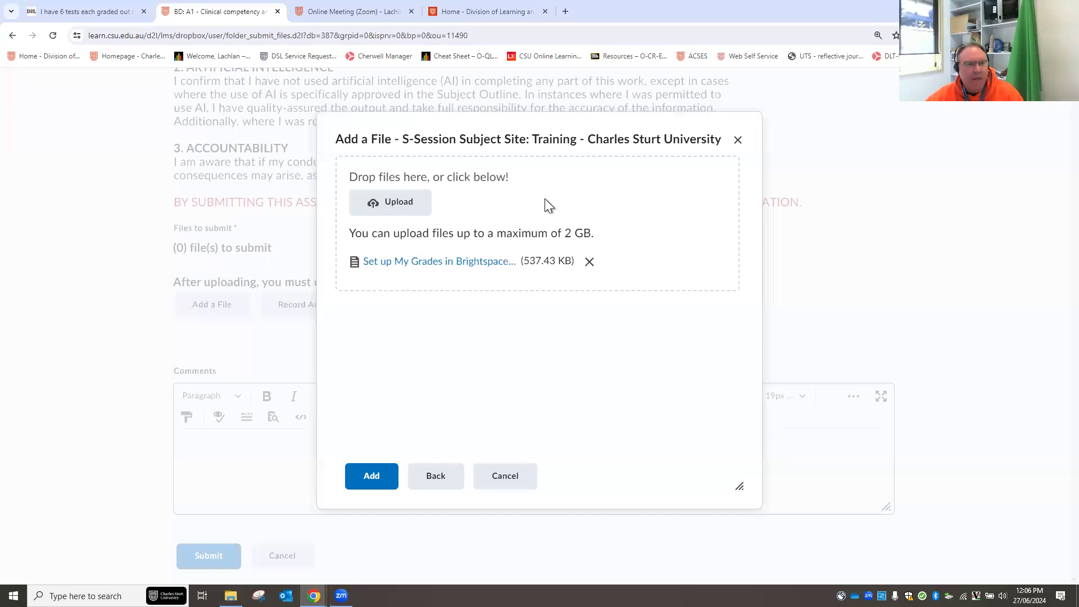
pyautogui.click(369, 477)
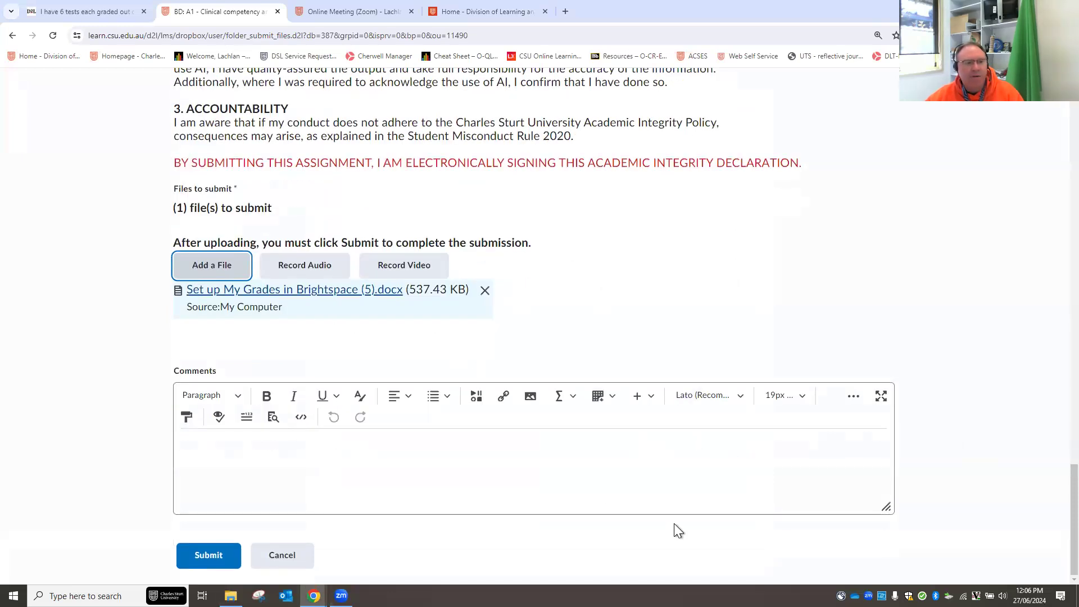
pyautogui.click(292, 465)
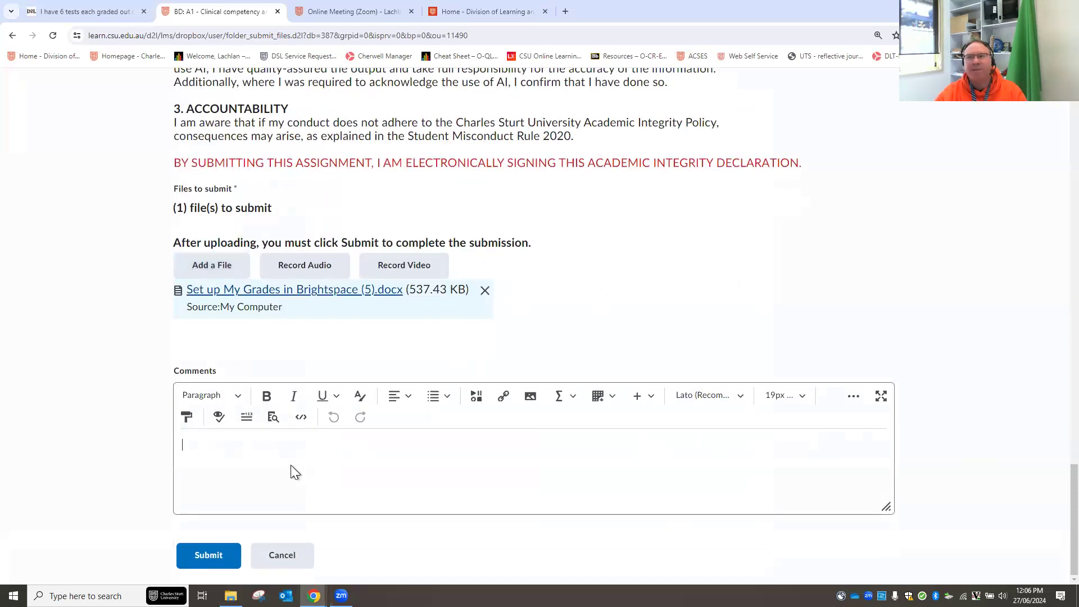
# - Add the comment "give me a HD... please" to the submission and submit the assignment
pyautogui.write('give ')
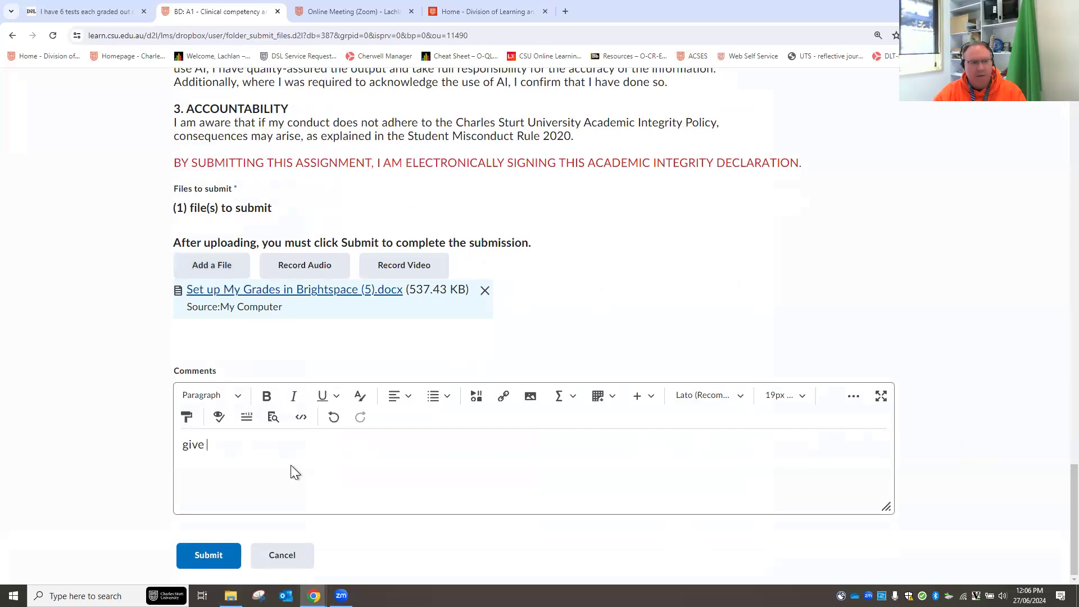
pyautogui.write('me a HD..')
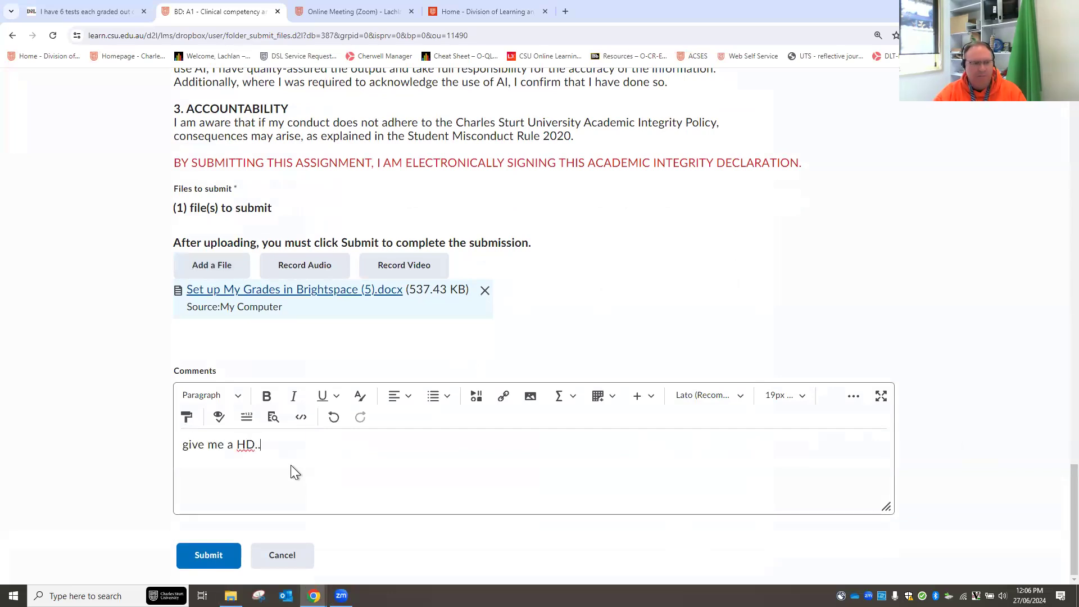
pyautogui.write('. please')
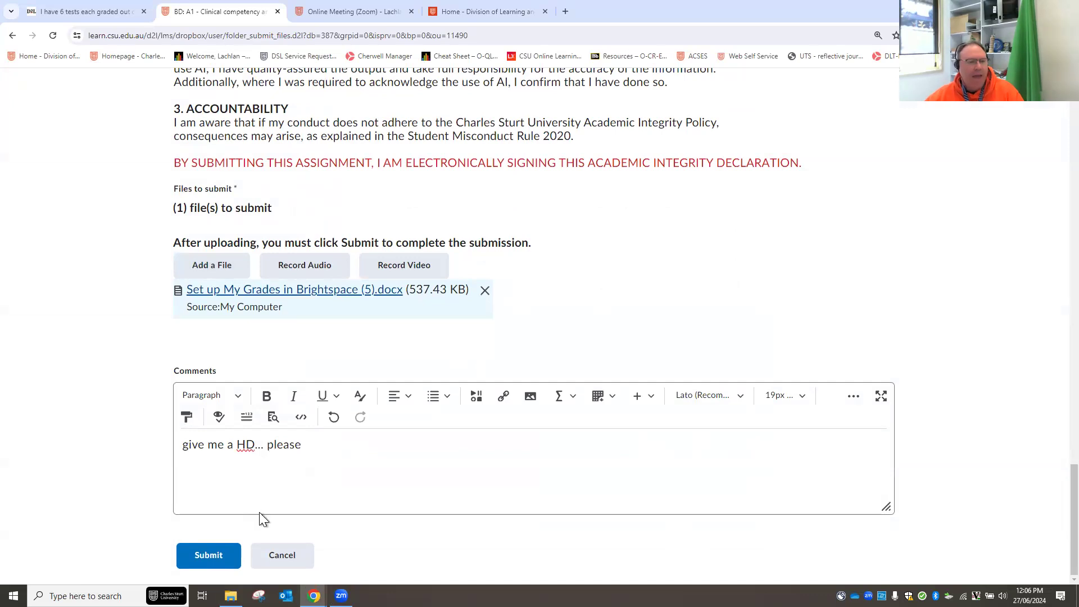
pyautogui.click(205, 561)
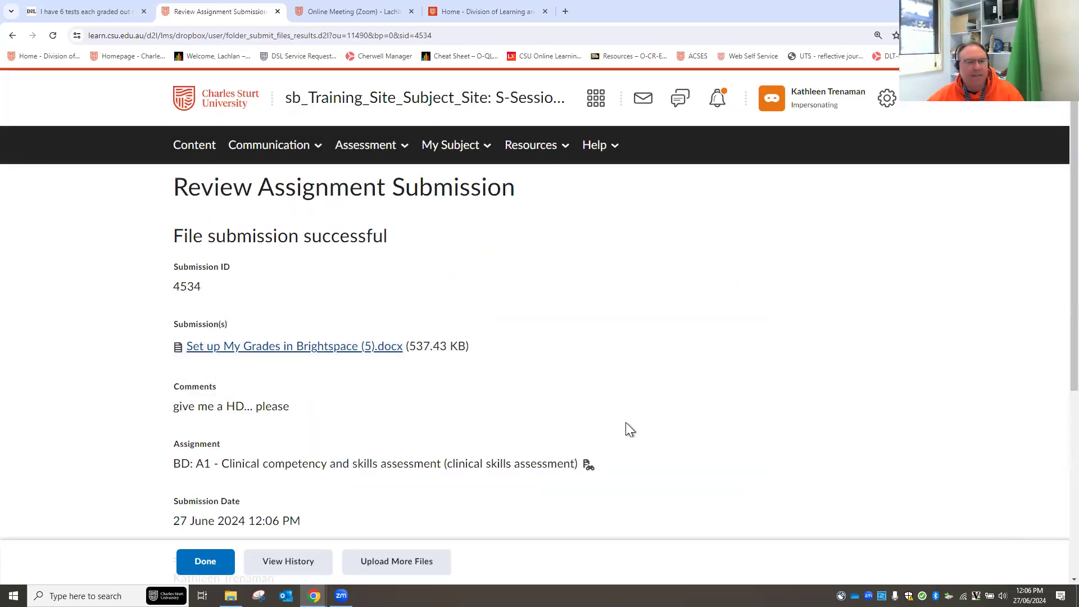
# - Review the submission confirmation details and email status, and finish by returning to the Assignments list
pyautogui.scroll(-2, 625, 423)
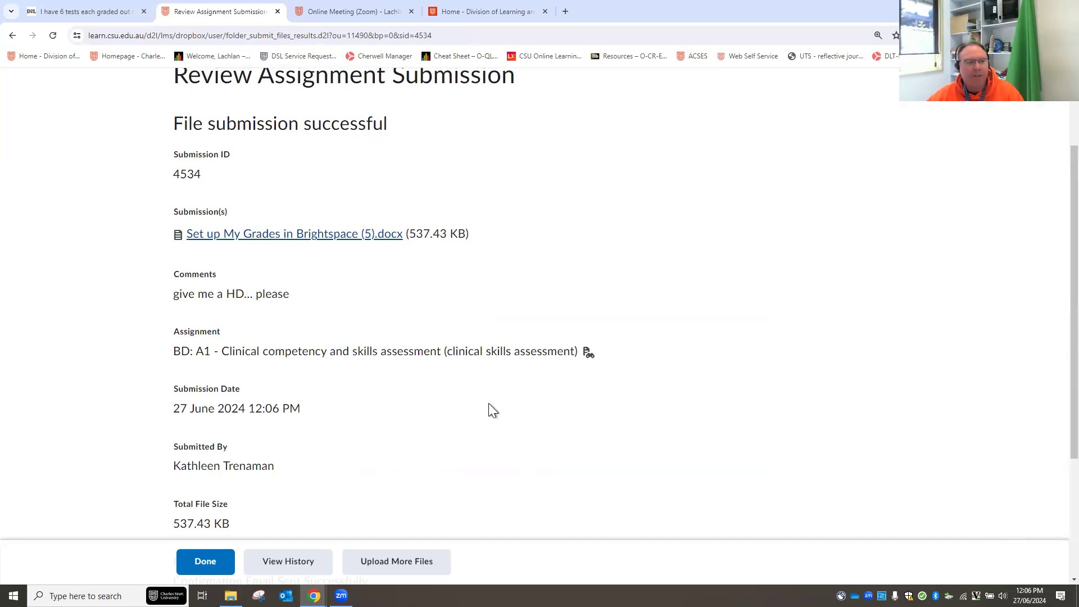
pyautogui.scroll(-3, 489, 409)
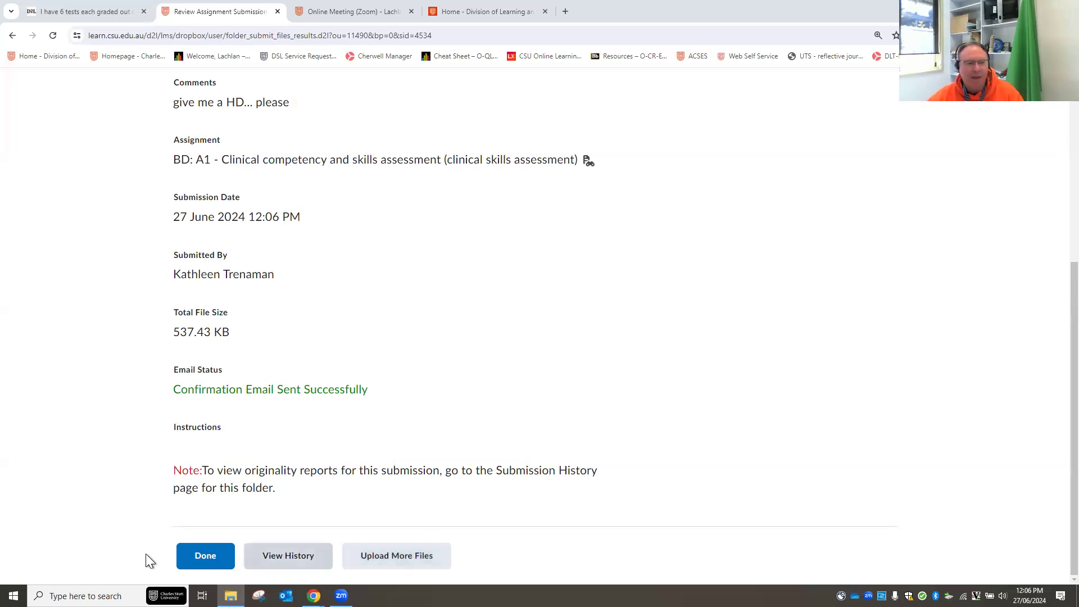
pyautogui.click(206, 559)
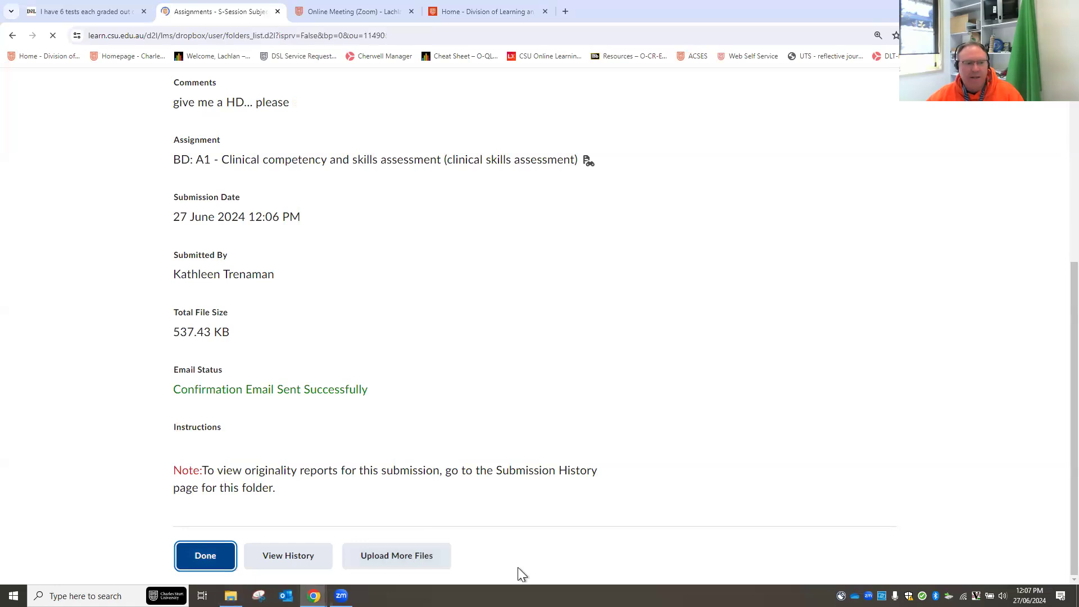
# - Open the submission history for BD: A1 - Clinical competency and skills assessment and refresh it to check the Turnitin Similarity Report
pyautogui.scroll(-4, 298, 384)
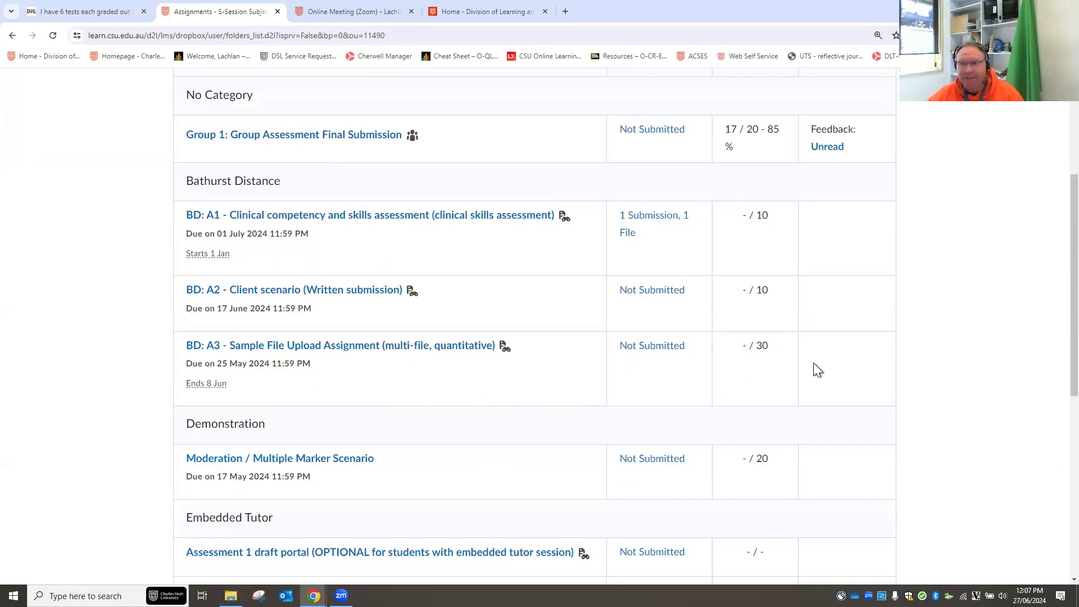
pyautogui.click(641, 221)
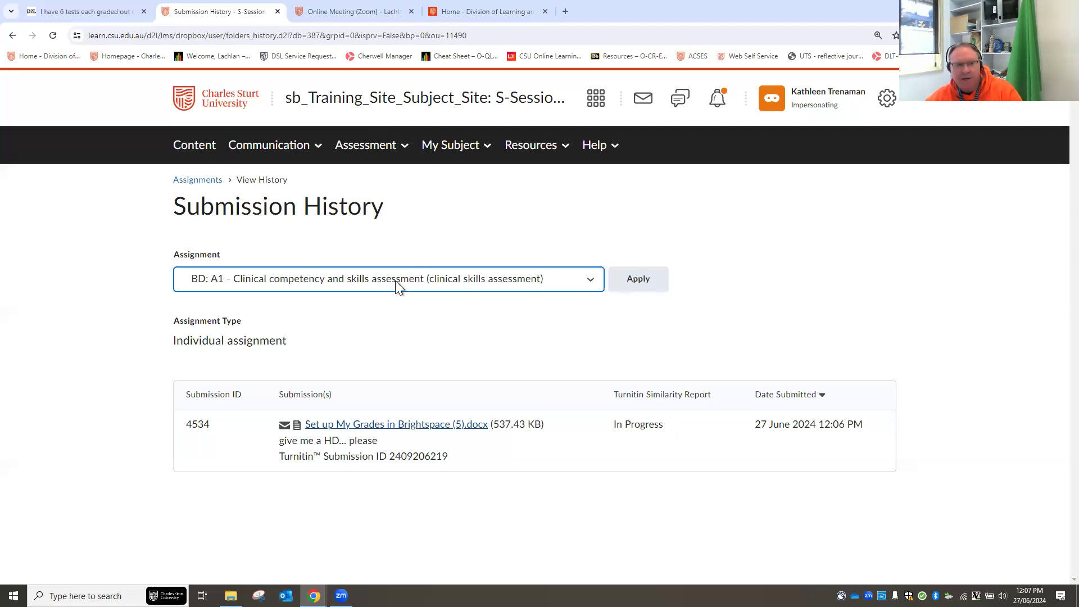
pyautogui.press('F5')
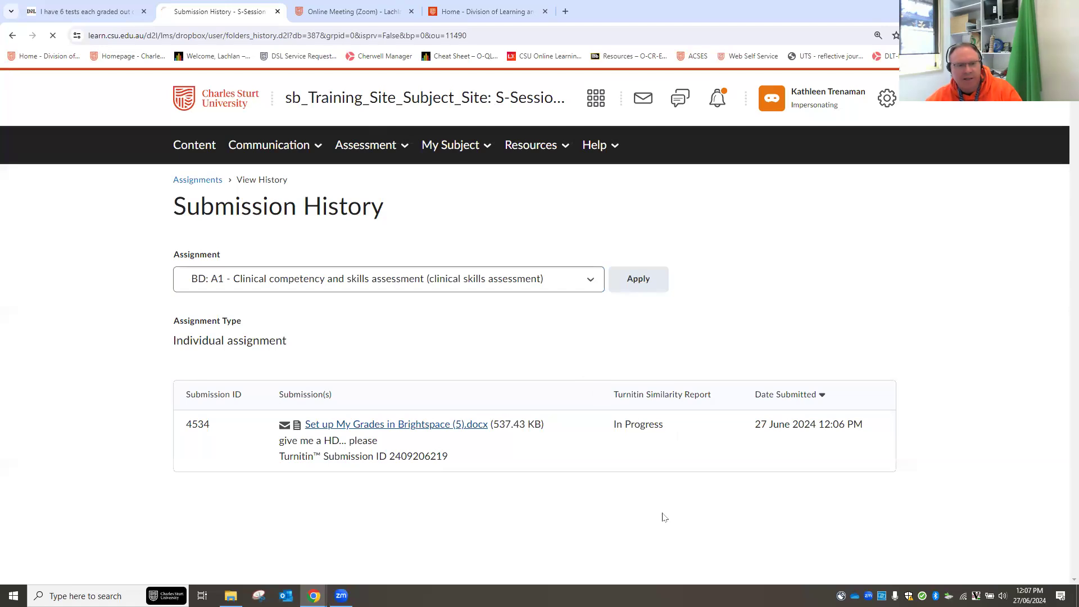
pyautogui.press('F5')
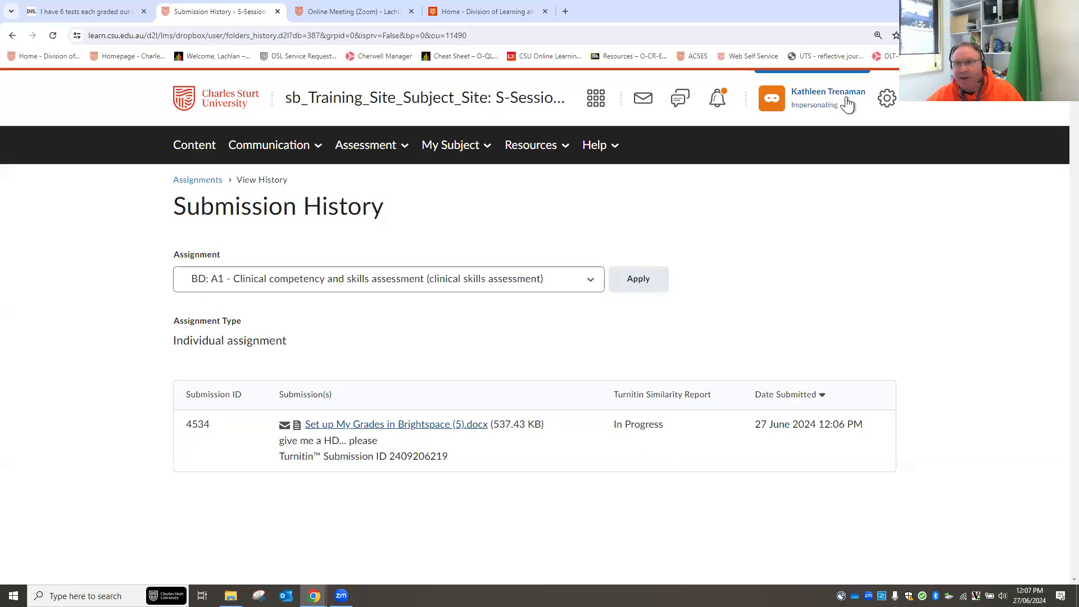
# - End the student impersonation and change the viewing role in the subject site to Subject Convenor
pyautogui.click(823, 108)
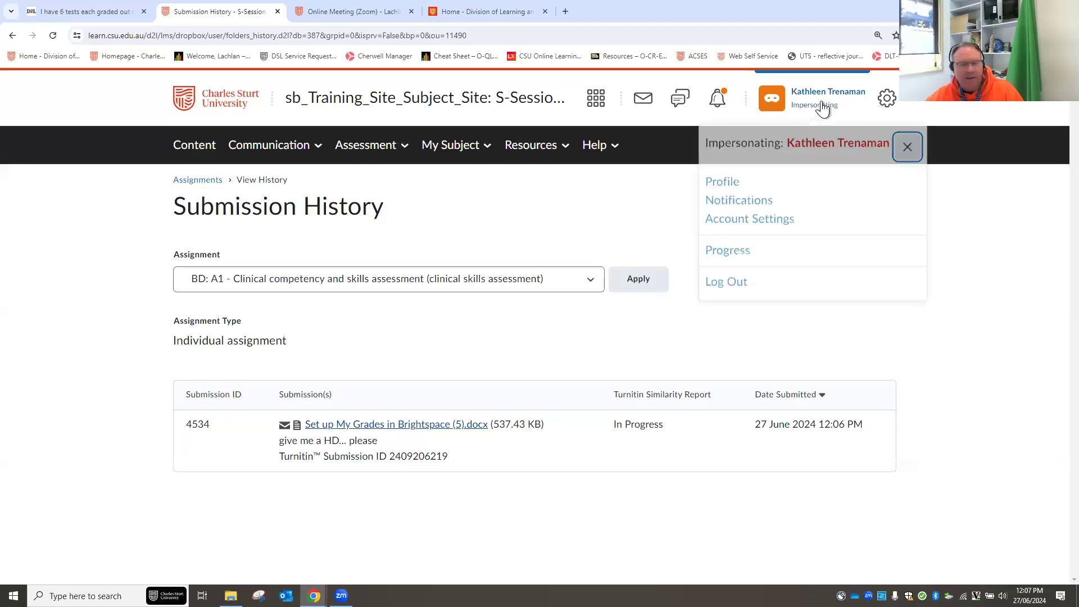
pyautogui.click(906, 150)
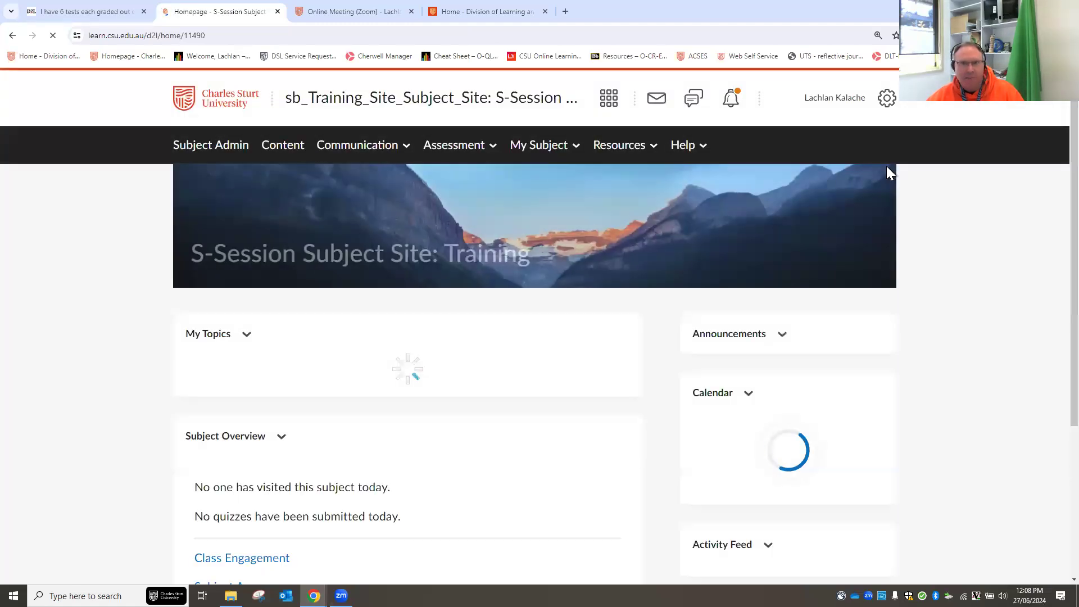
pyautogui.click(825, 107)
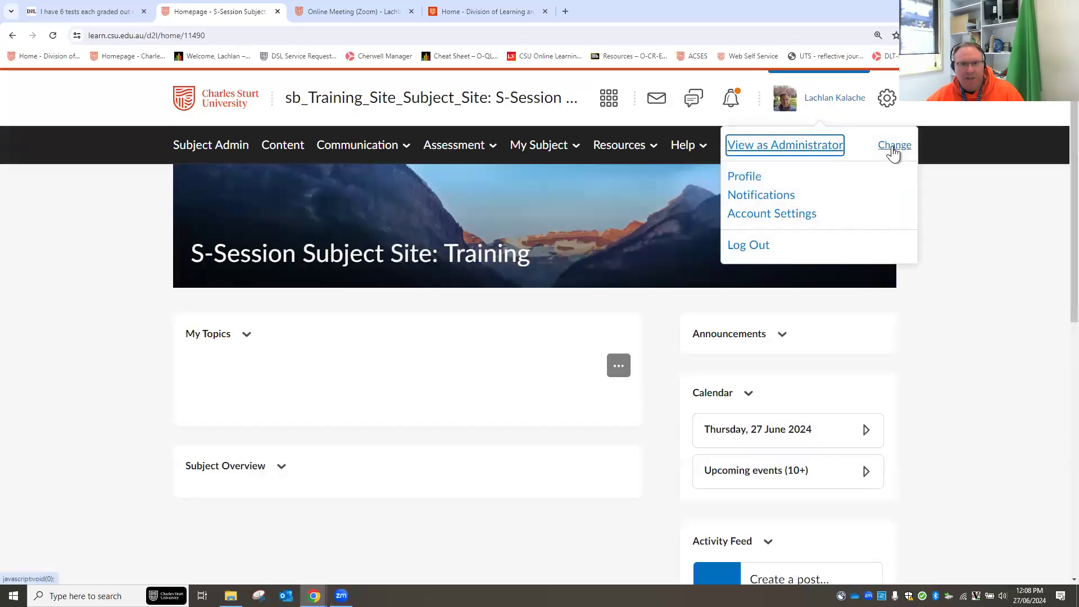
pyautogui.click(893, 147)
pyautogui.scroll(-2, 863, 306)
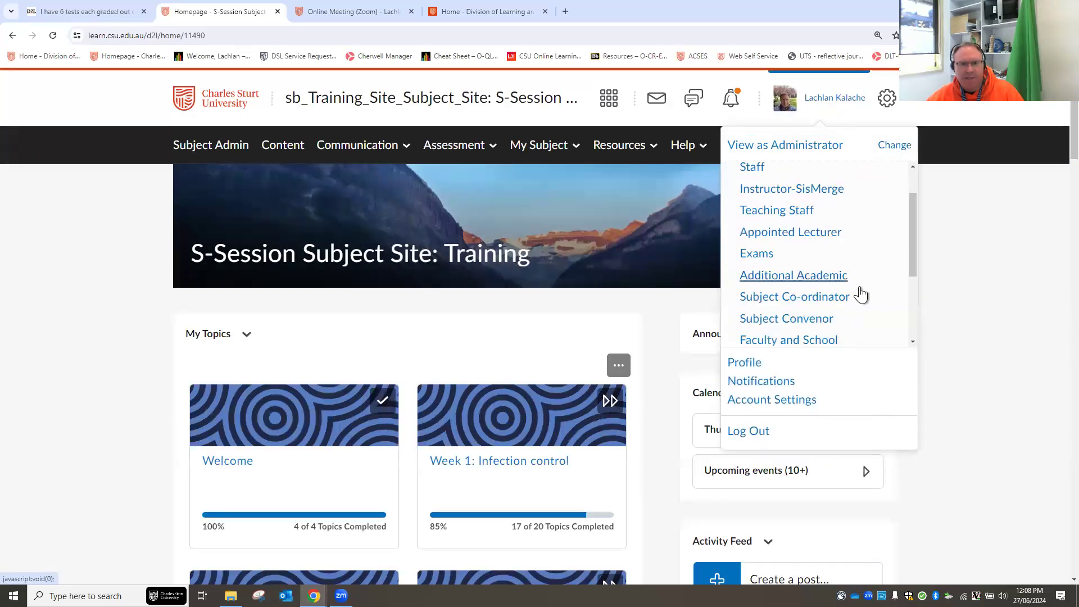
pyautogui.click(818, 311)
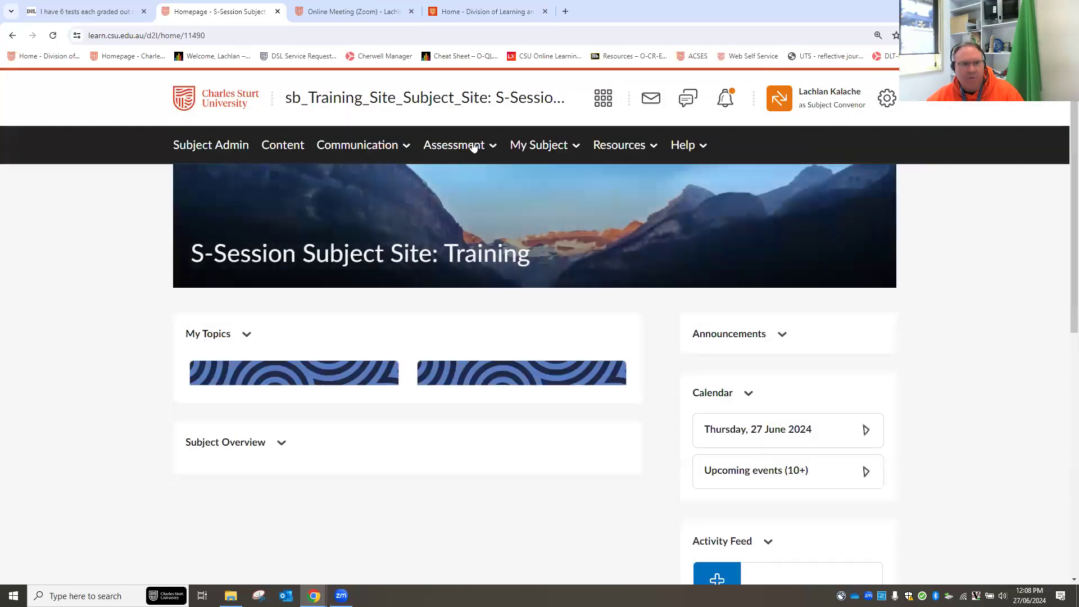
# - Open the submissions page for BD: A1 - Clinical competency and skills assessment from the subject's Assignments
pyautogui.click(473, 147)
pyautogui.click(443, 178)
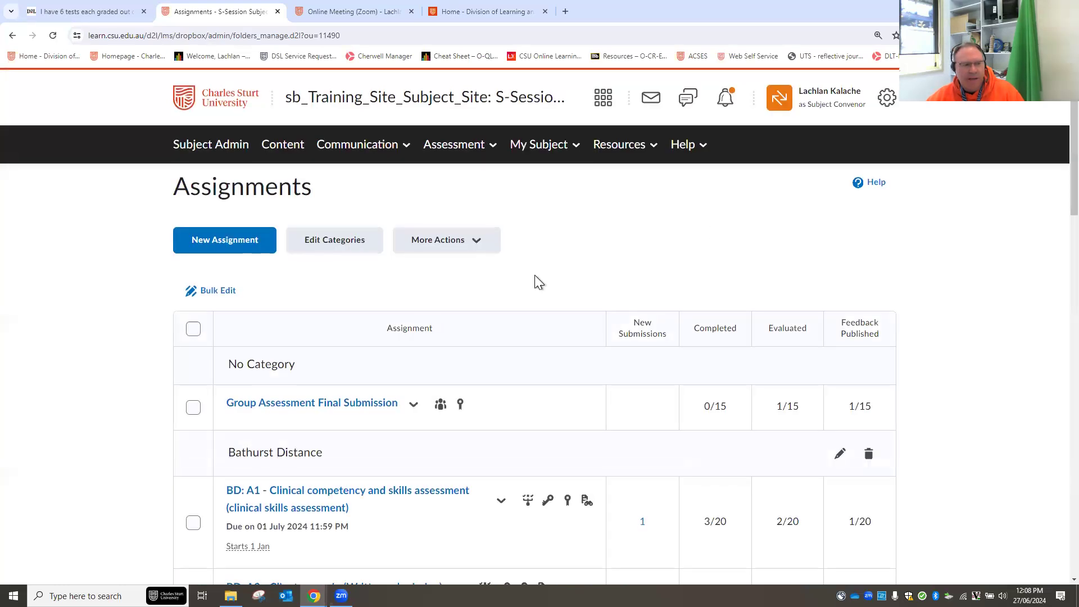
pyautogui.scroll(-4, 539, 279)
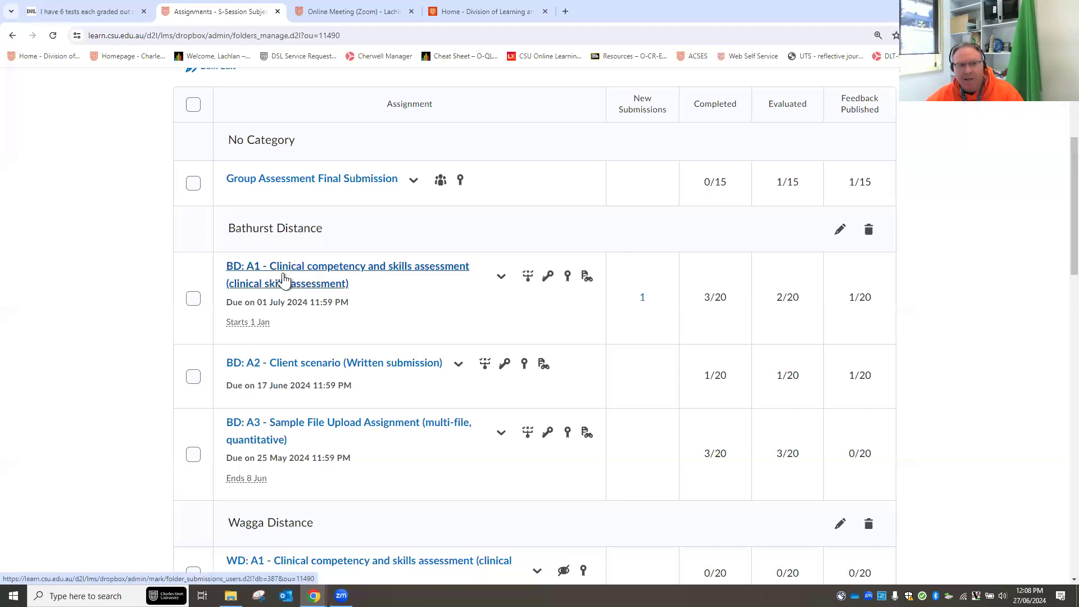
pyautogui.click(308, 282)
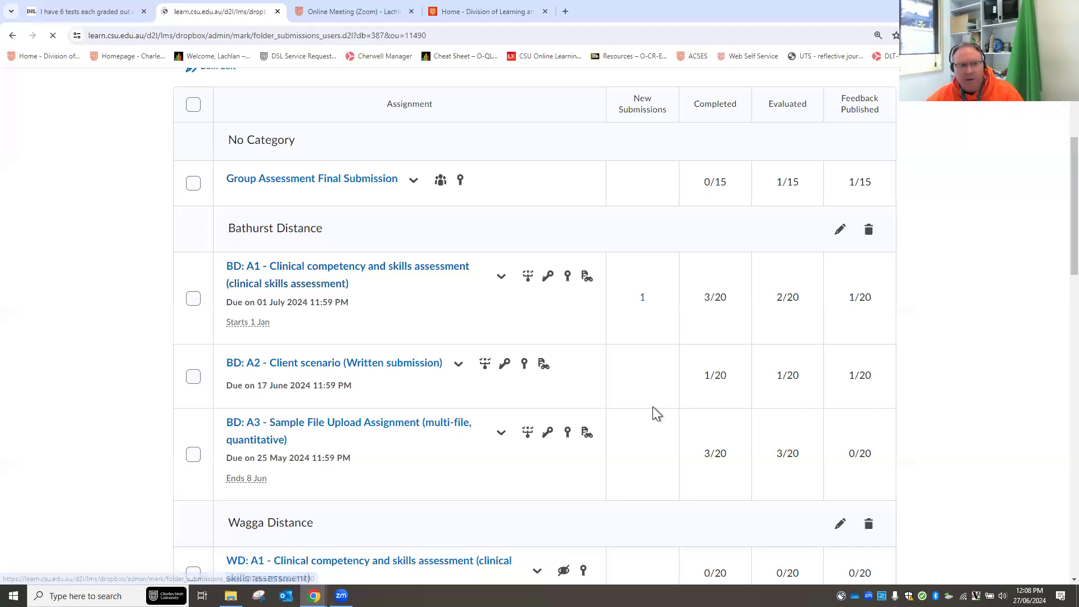
# - Apply the Bathurst Distance section filter and find the Set up My Grades in Brightspace (5).docx submission in the users list
pyautogui.scroll(-3, 734, 393)
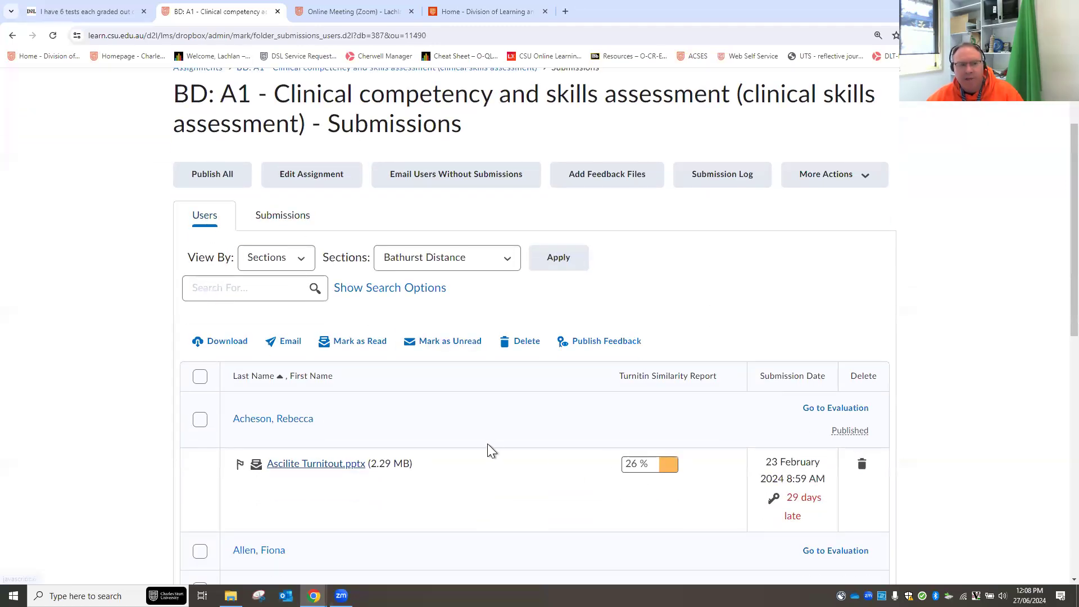
pyautogui.scroll(-5, 487, 443)
pyautogui.scroll(3, 487, 443)
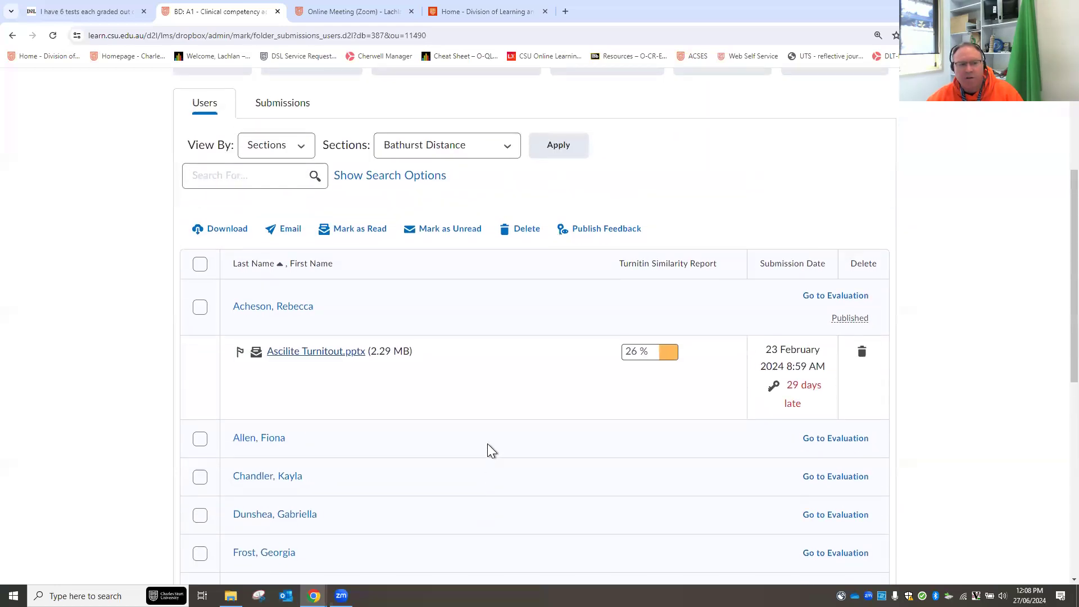
pyautogui.scroll(1, 564, 420)
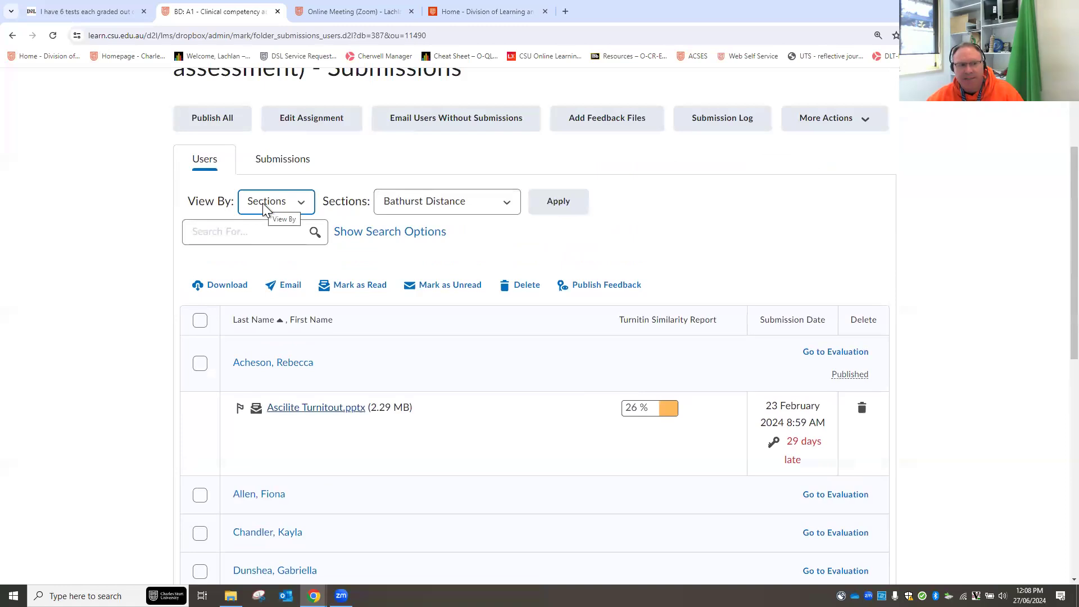
pyautogui.click(570, 201)
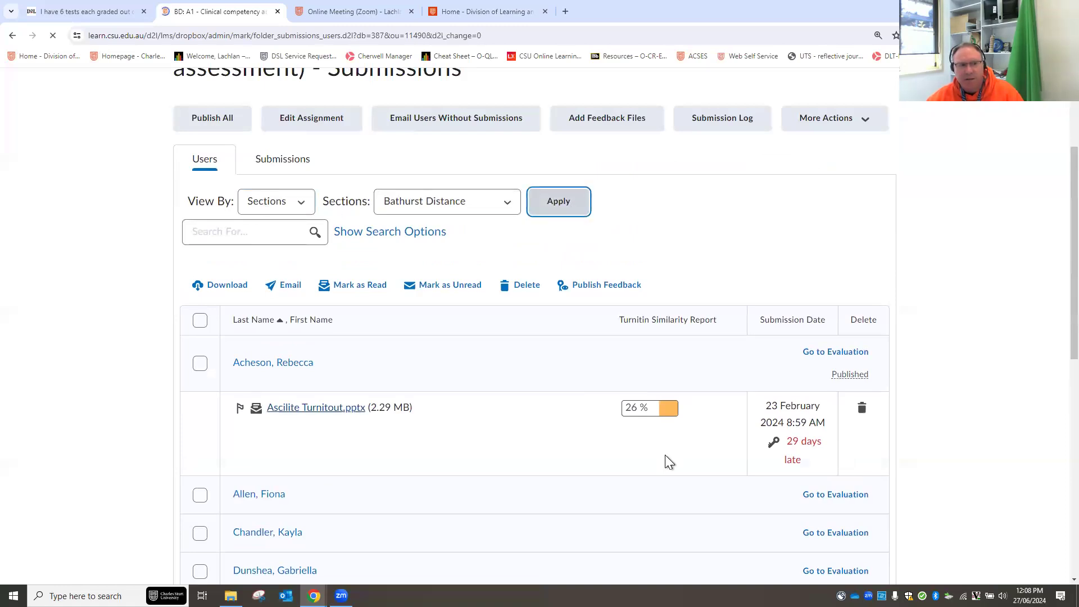
pyautogui.scroll(-5, 781, 517)
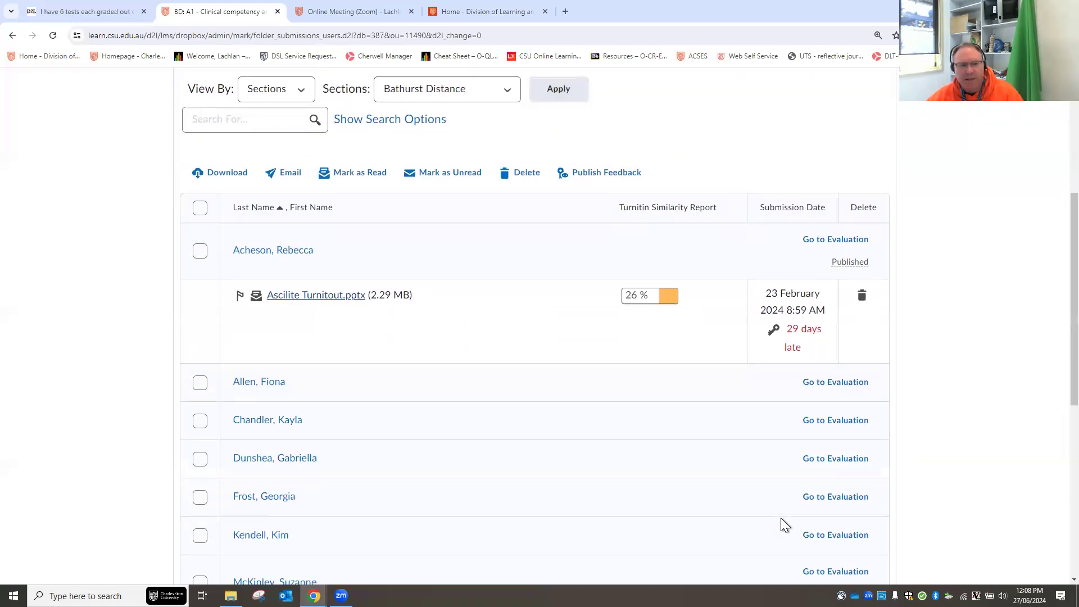
pyautogui.scroll(-4, 779, 518)
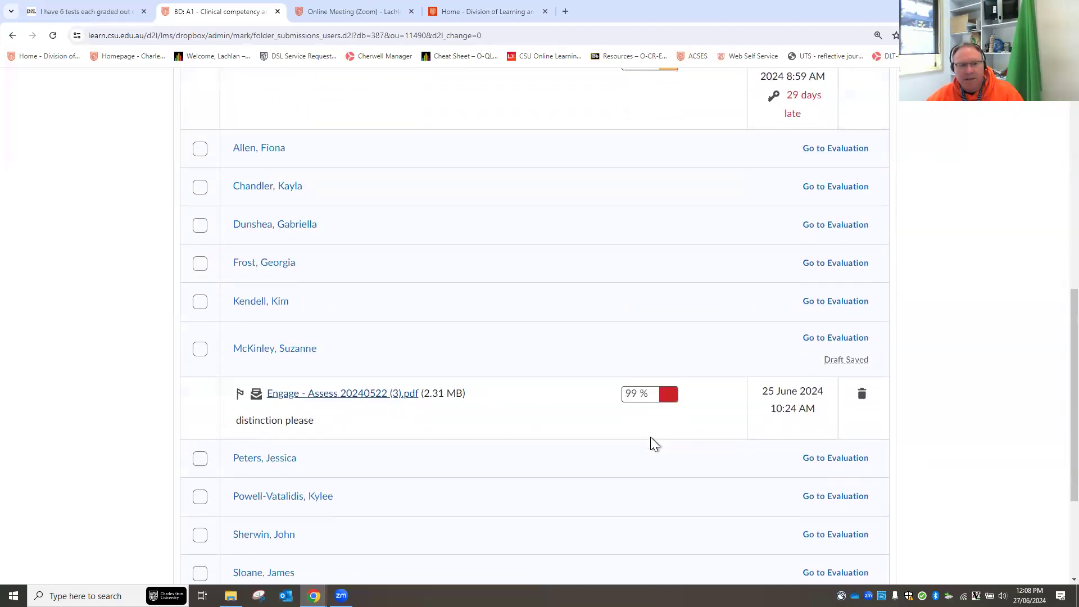
pyautogui.scroll(-3, 650, 437)
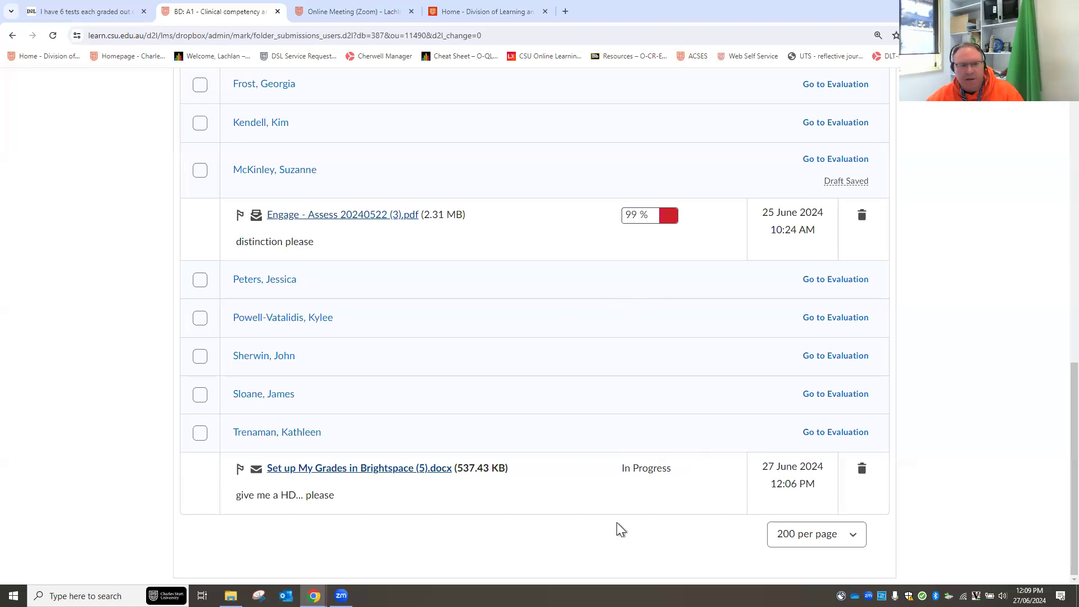
# - Reload the submissions page, confirming the form resubmission, to update the new submission's Turnitin Similarity Report
pyautogui.press('F5')
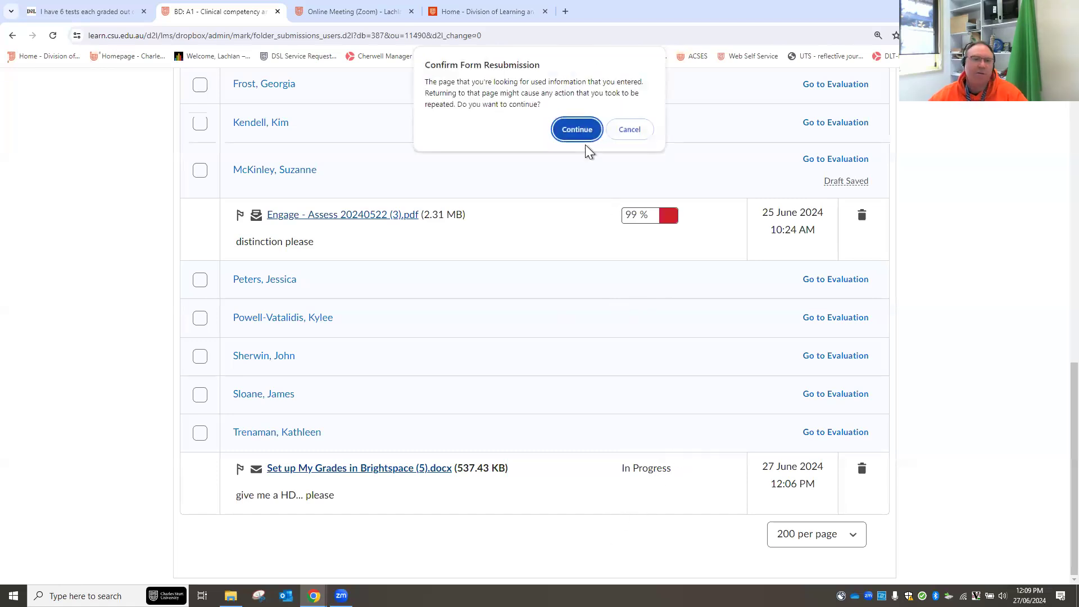
pyautogui.click(584, 130)
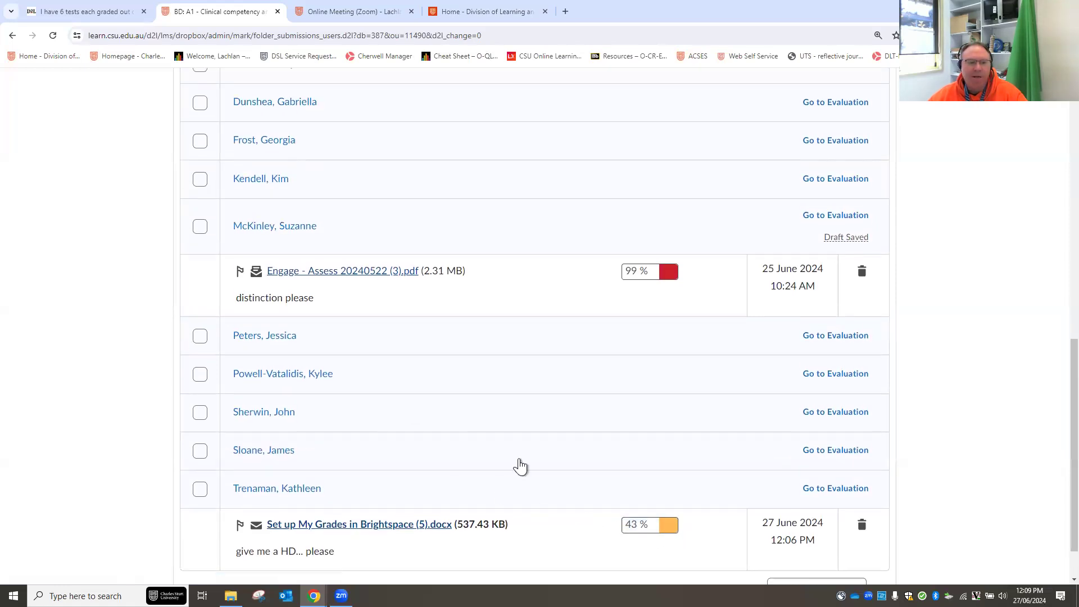
pyautogui.scroll(-1, 646, 475)
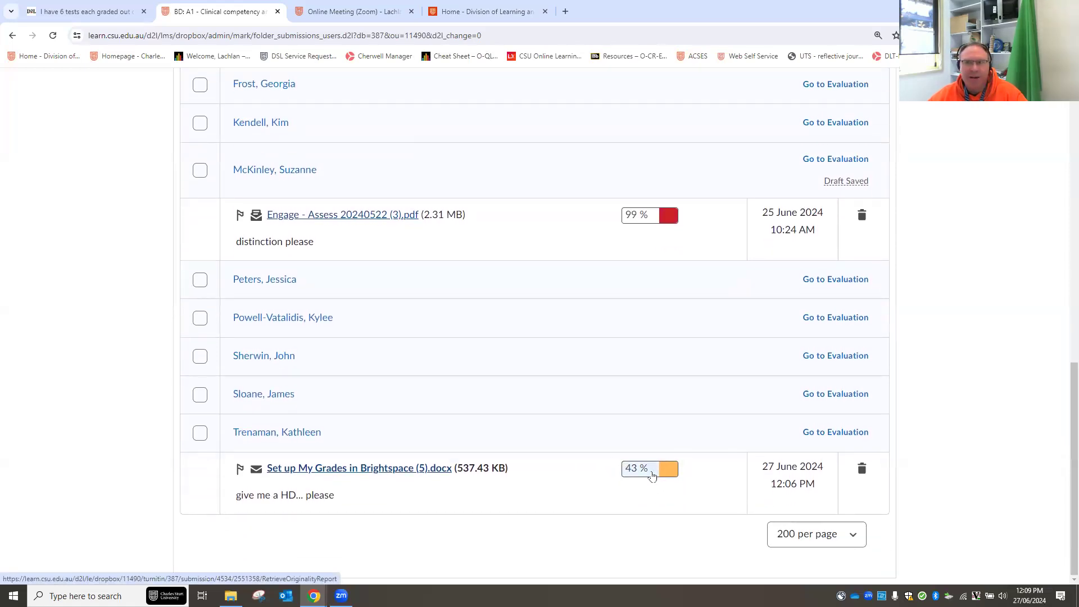
# - Switch the assignment from the users list to the list showing only submitted files
pyautogui.scroll(3, 555, 487)
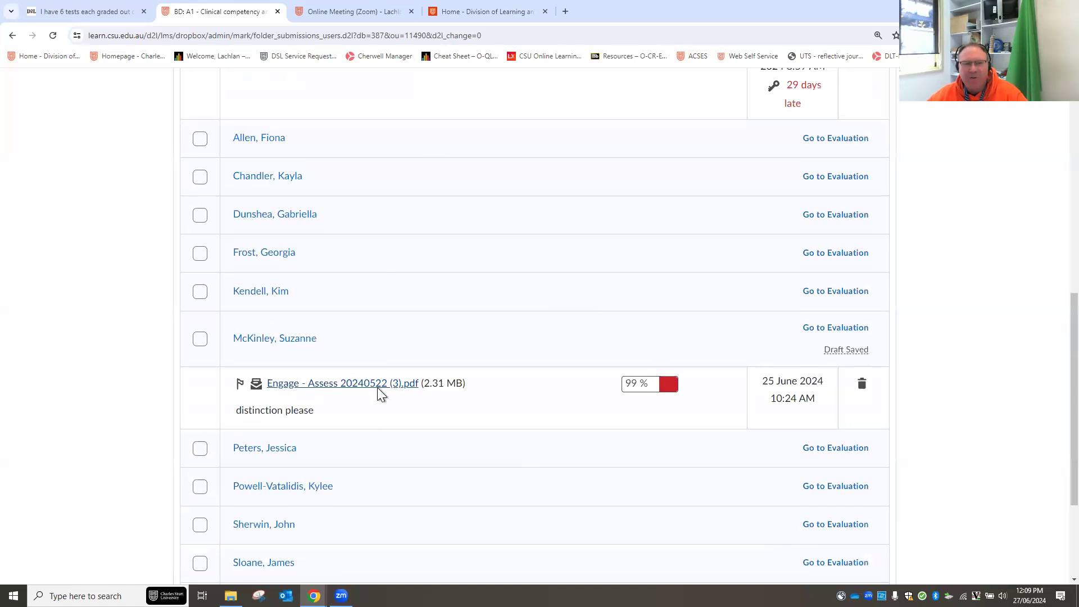
pyautogui.scroll(4, 489, 489)
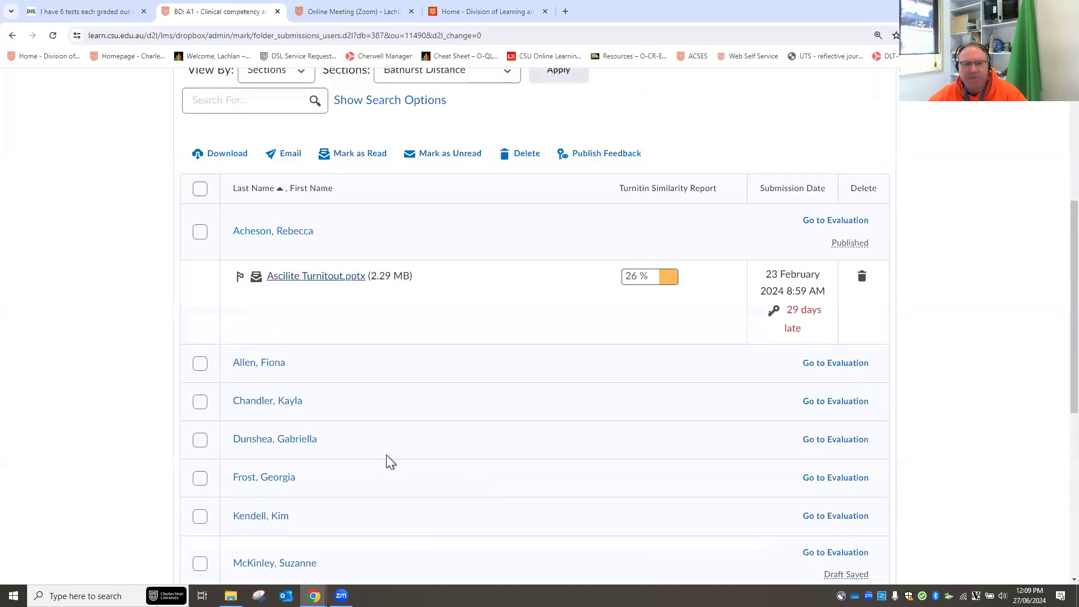
pyautogui.scroll(2, 548, 428)
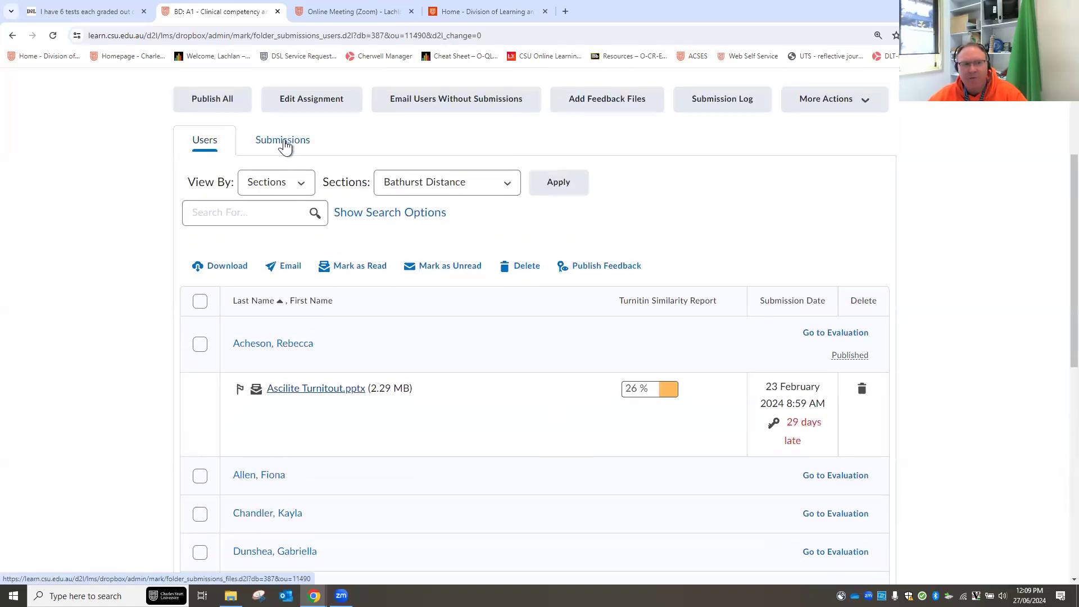
pyautogui.click(271, 145)
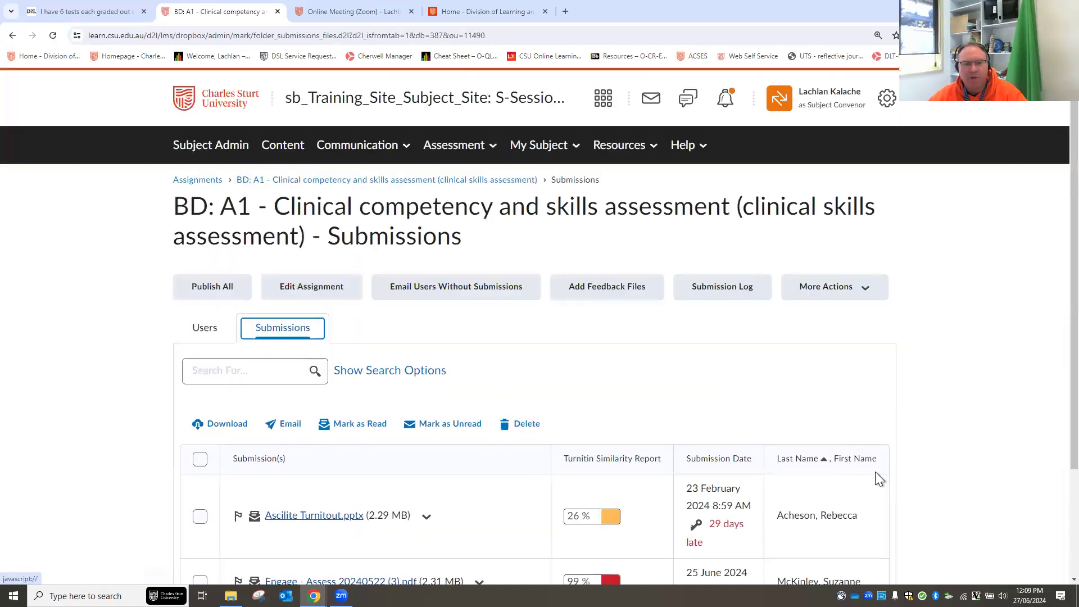
# - Open the Turnitin Similarity Report for Set up My Grades in Brightspace (5).docx in a separate browser tab and switch to it
pyautogui.scroll(-2, 964, 395)
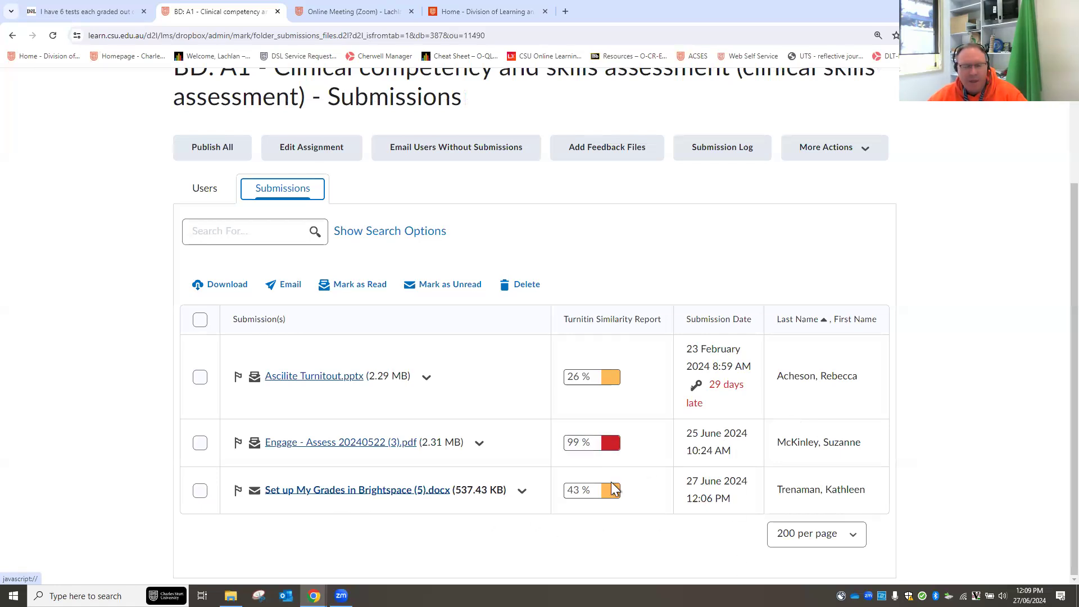
pyautogui.rightClick(588, 494)
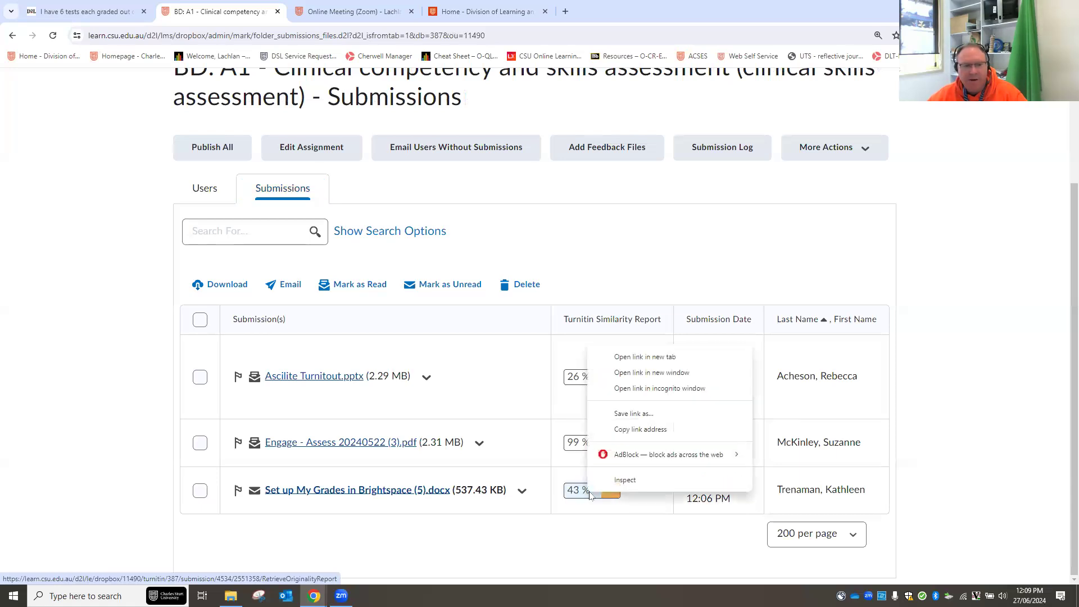
pyautogui.click(647, 358)
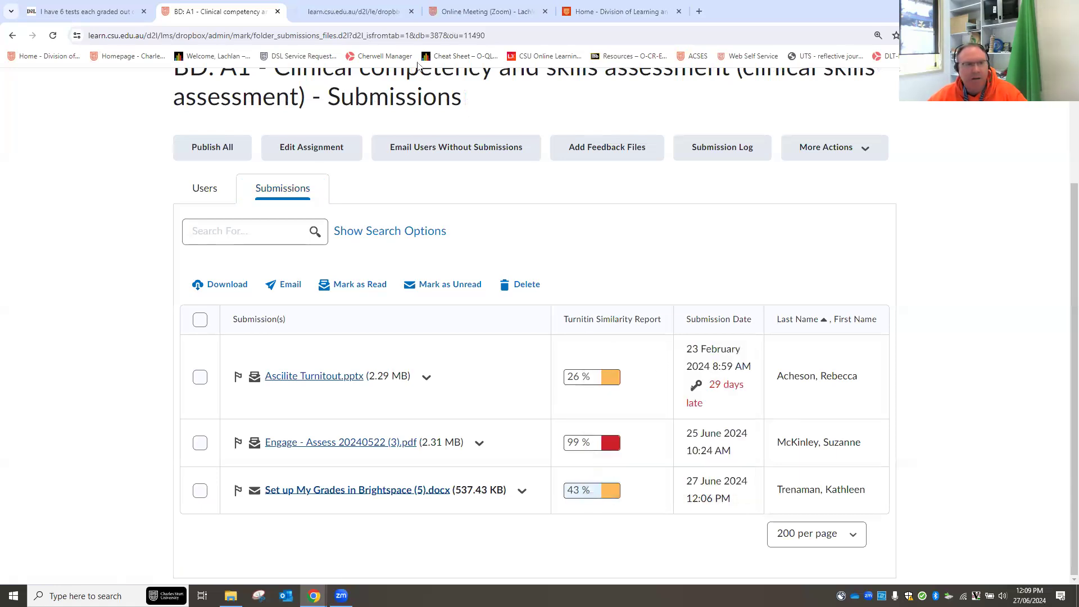
pyautogui.click(332, 7)
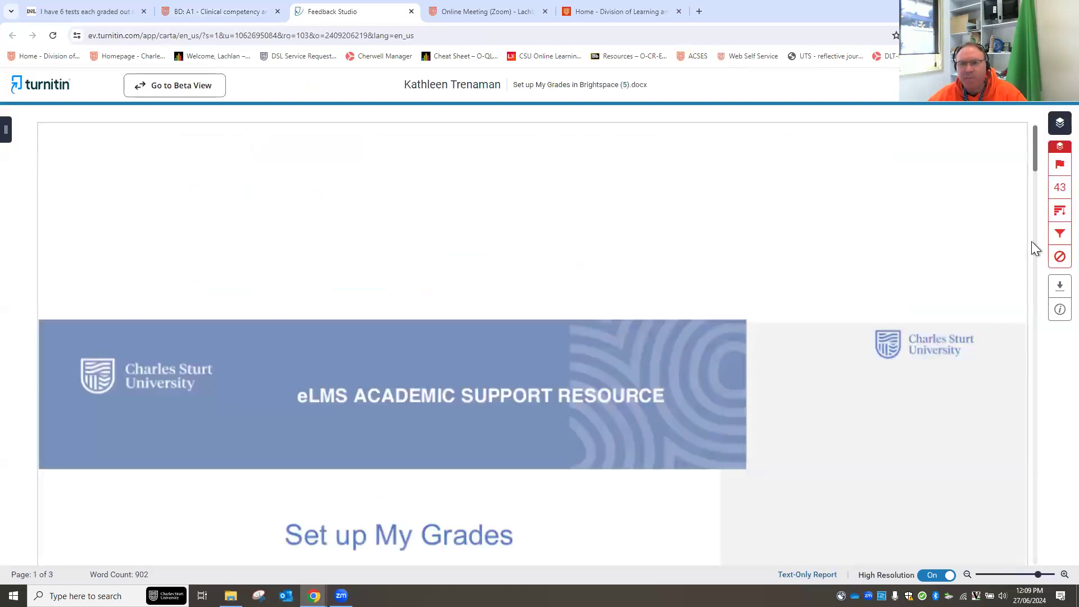
pyautogui.click(1057, 188)
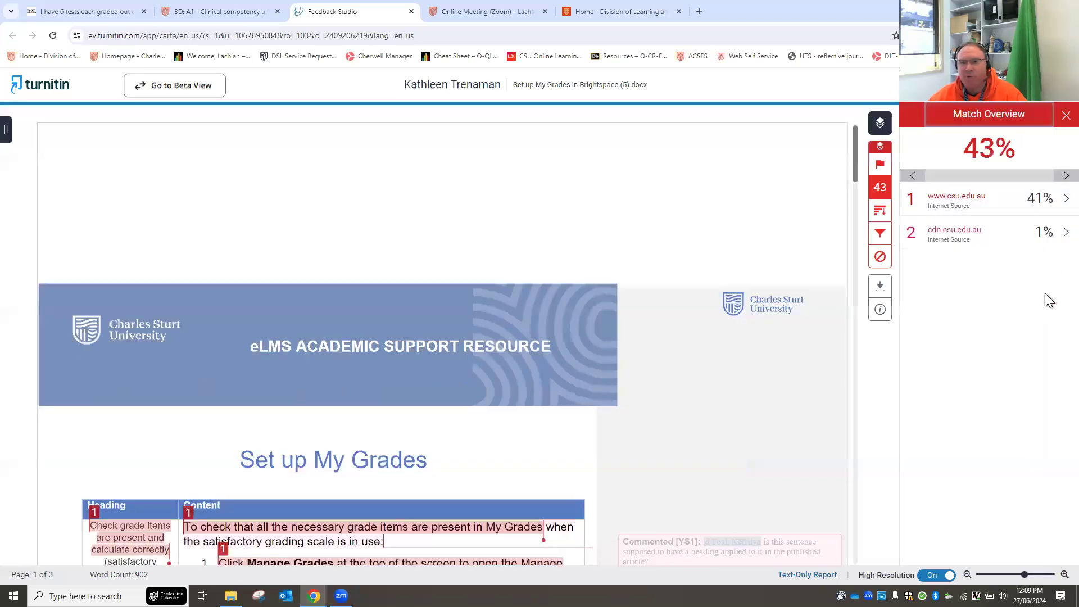
pyautogui.click(1064, 201)
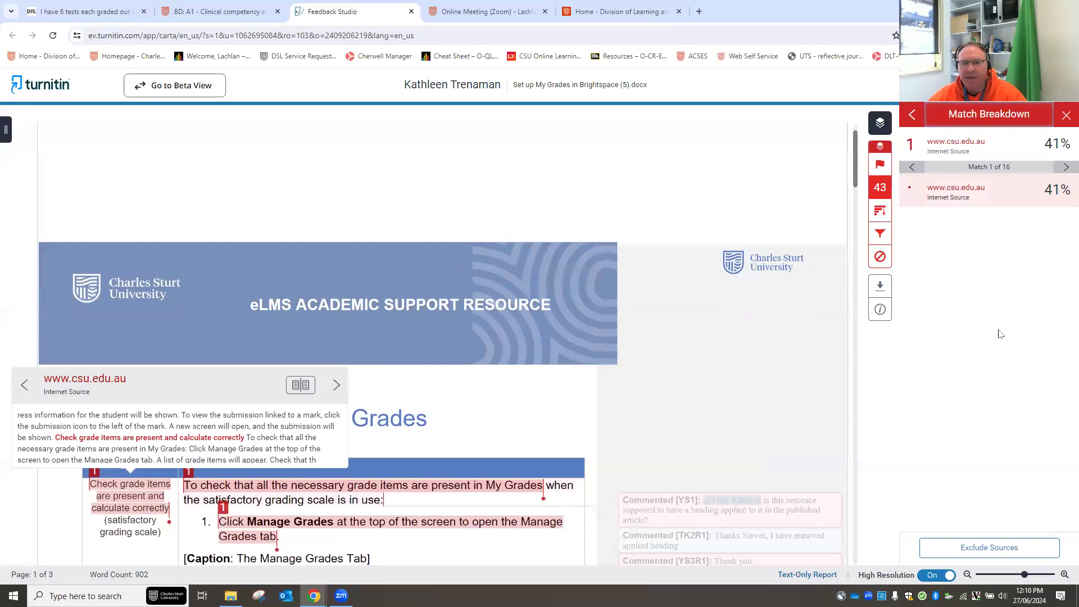
pyautogui.click(1066, 167)
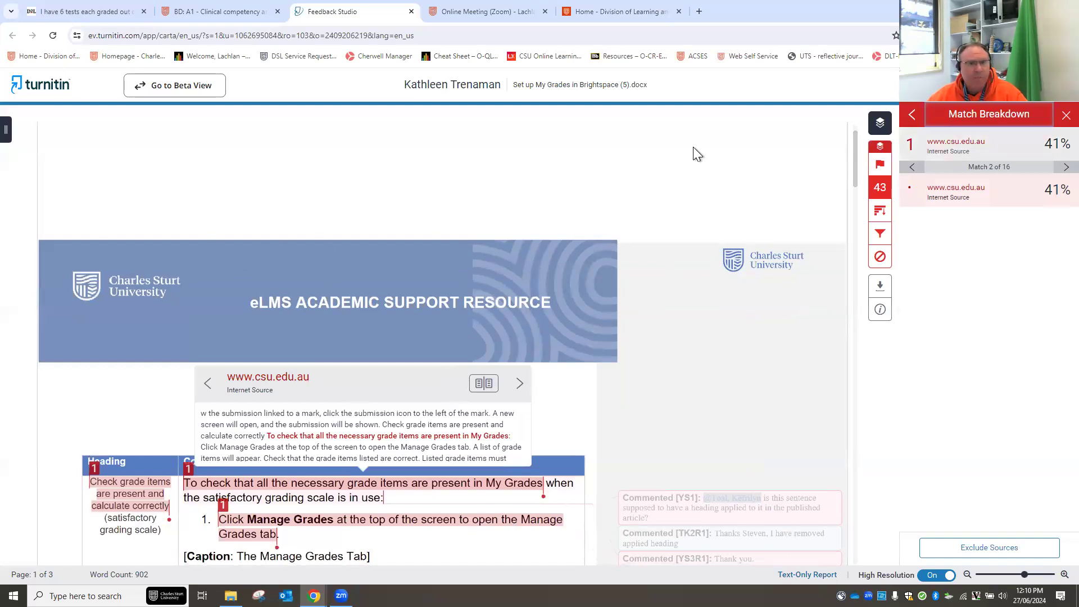
pyautogui.click(411, 11)
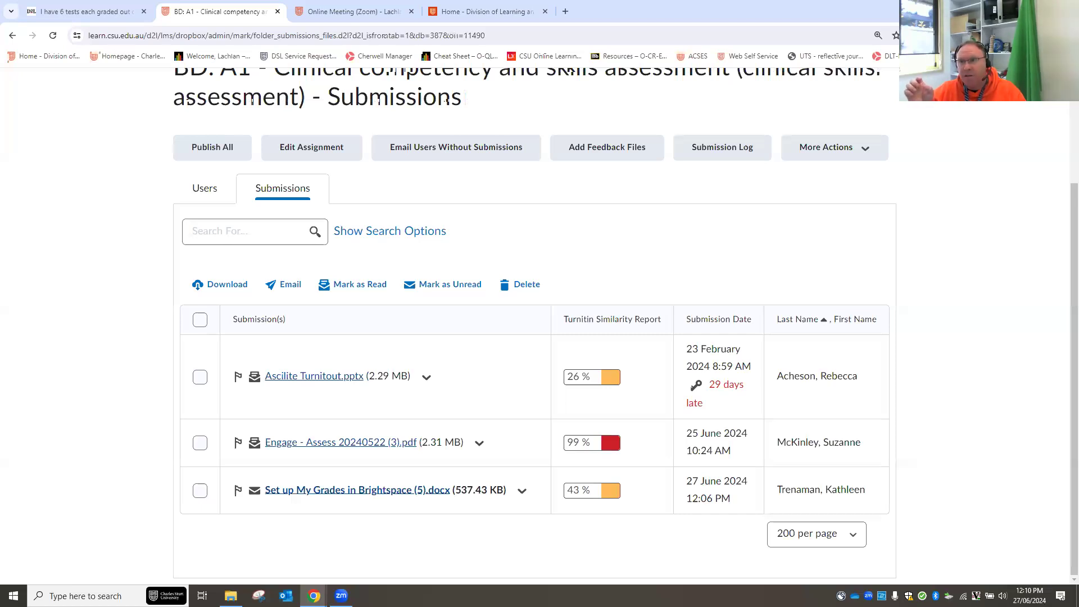
# - Open the subject's Assignments page in a new browser tab and enlarge it to view the New Submissions and Completed columns
pyautogui.scroll(1, 430, 353)
pyautogui.scroll(3, 428, 349)
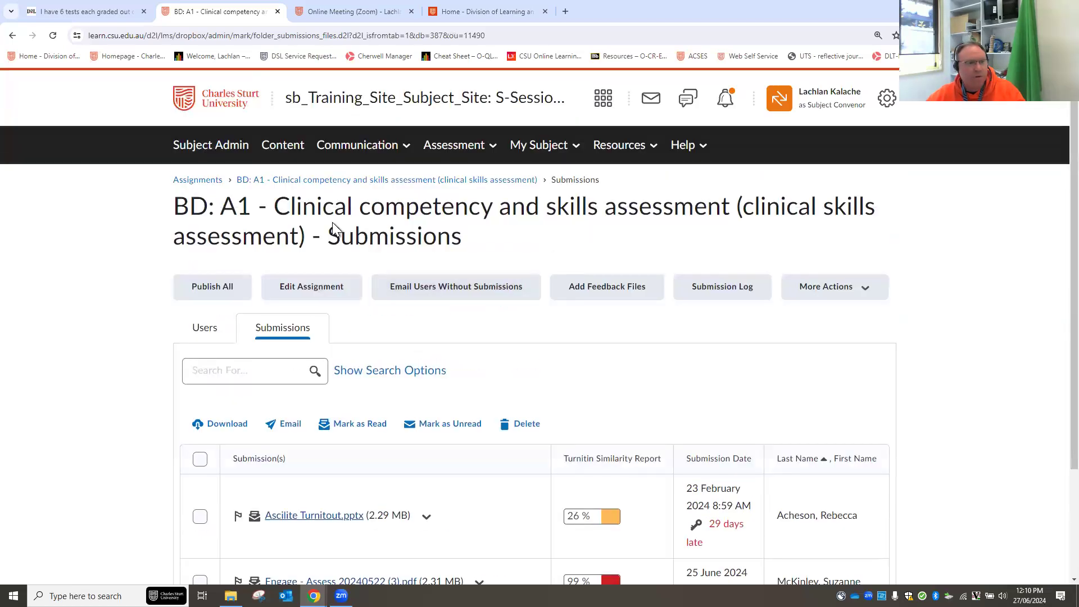
pyautogui.click(469, 151)
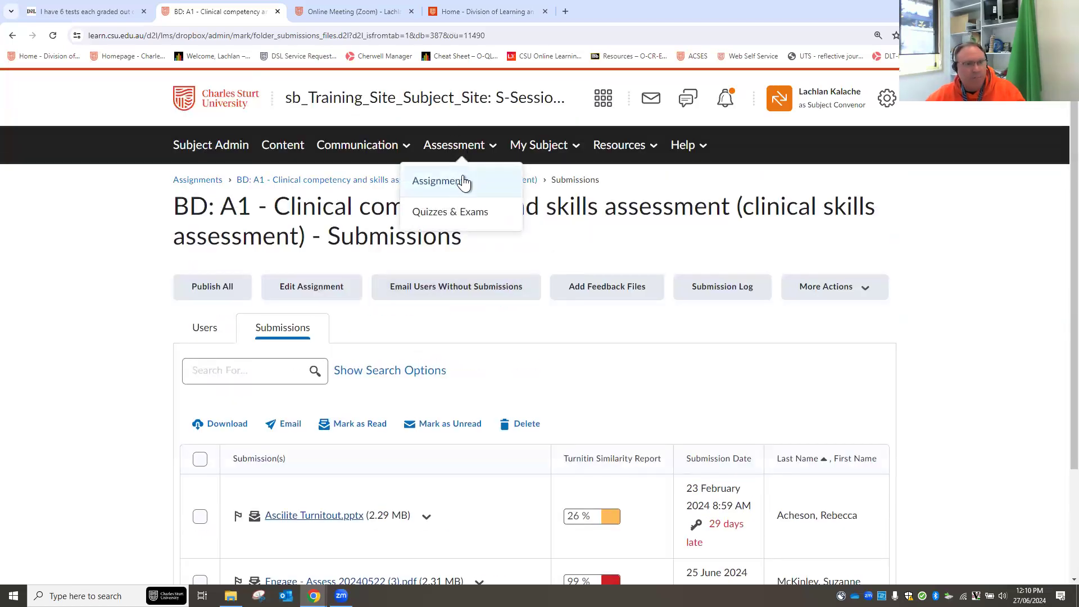
pyautogui.middleClick(441, 181)
pyautogui.click(332, 8)
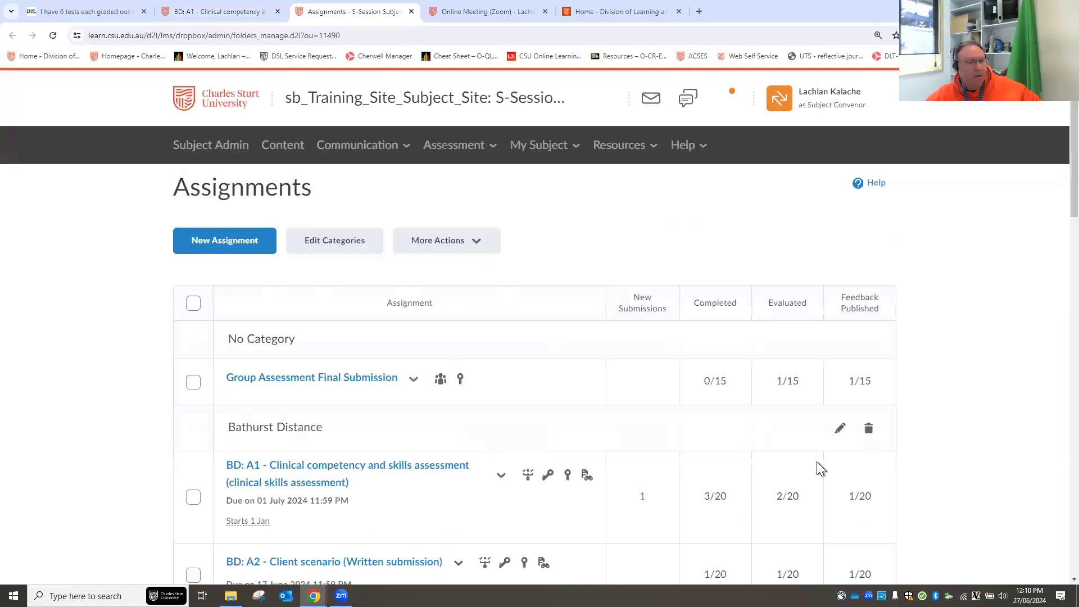
pyautogui.scroll(-1, 618, 411)
pyautogui.hotkey('ctrl', '+')
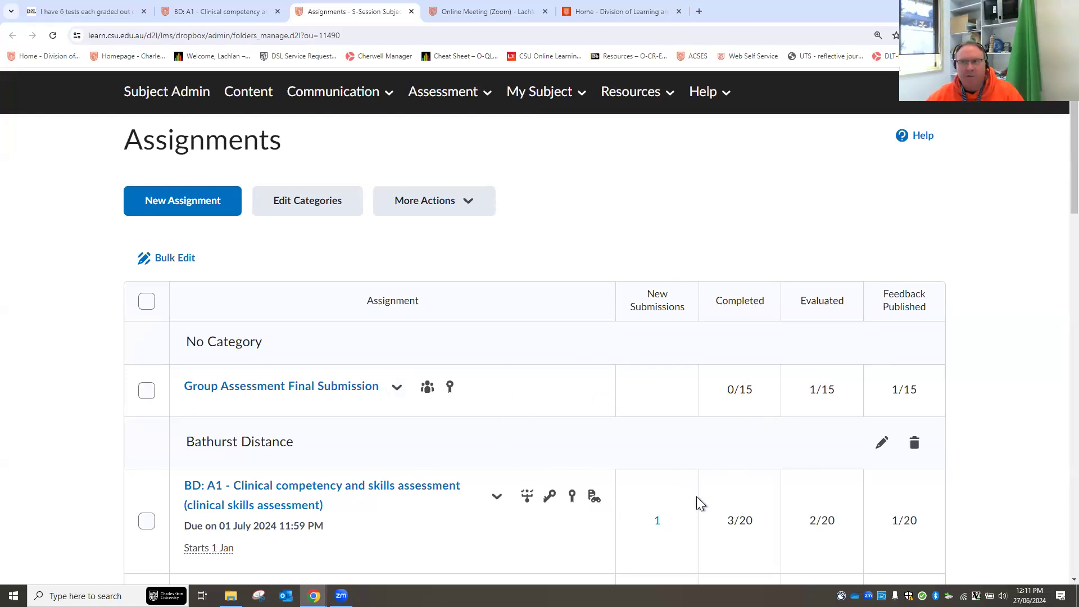
# - Return to the BD: A1 submissions page and view the full list of submitted files
pyautogui.scroll(1, 590, 253)
pyautogui.click(225, 11)
pyautogui.scroll(-3, 837, 420)
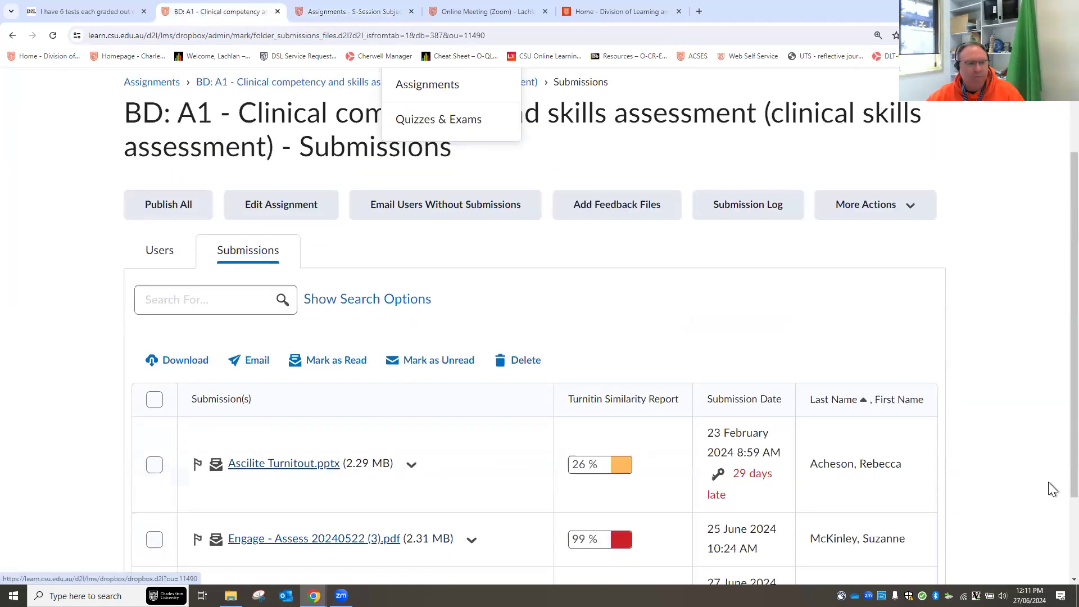
pyautogui.scroll(-2, 801, 450)
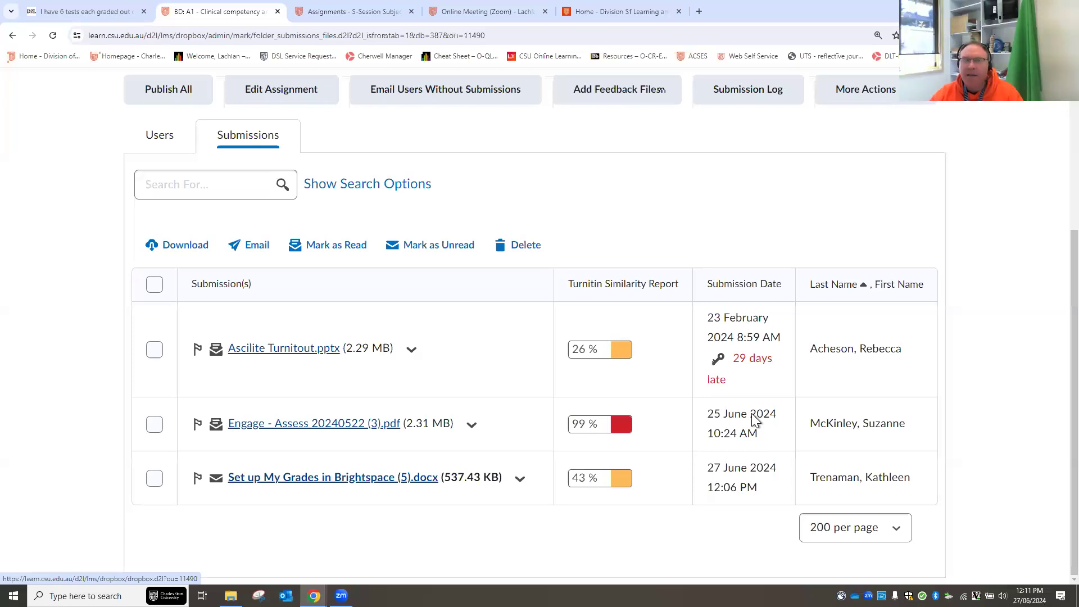
# - Start a new assignment from the Assignments page and review the Allowable File Extensions options under Submission & Completion
pyautogui.click(340, 11)
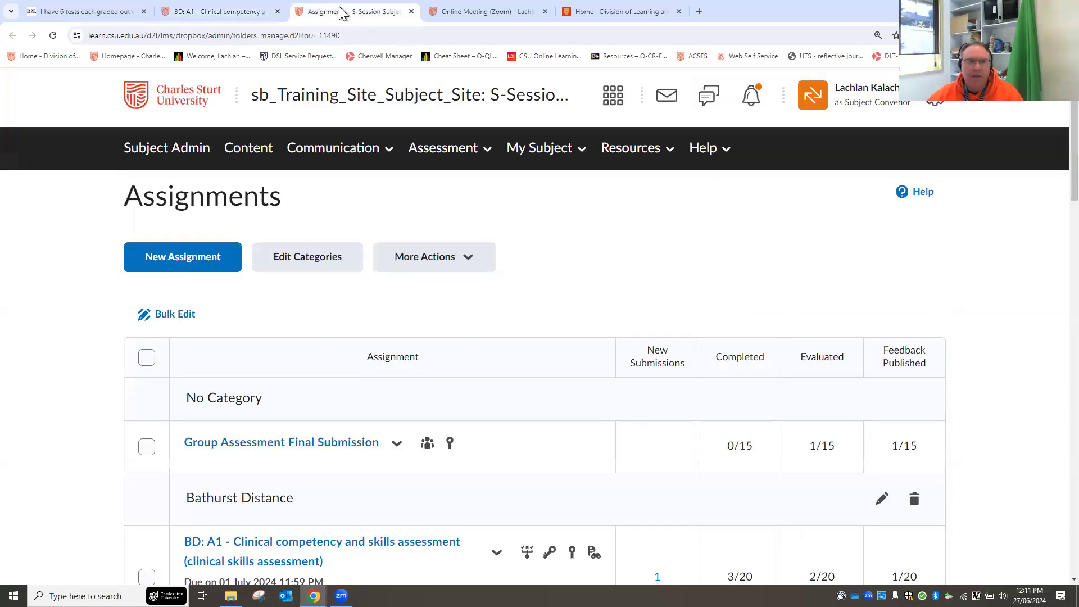
pyautogui.click(169, 266)
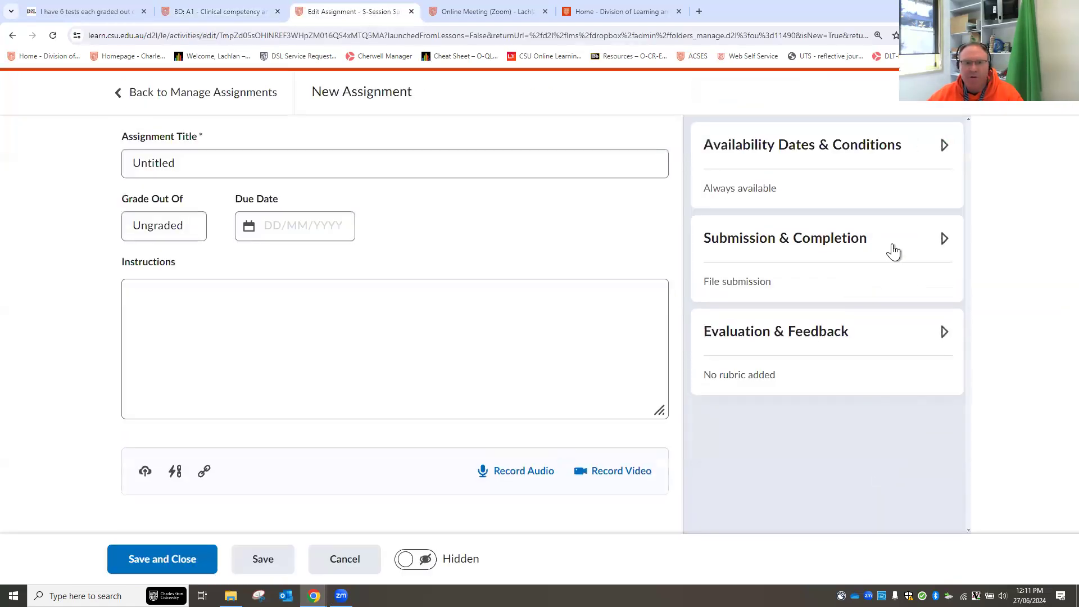
pyautogui.click(893, 252)
pyautogui.scroll(-3, 877, 337)
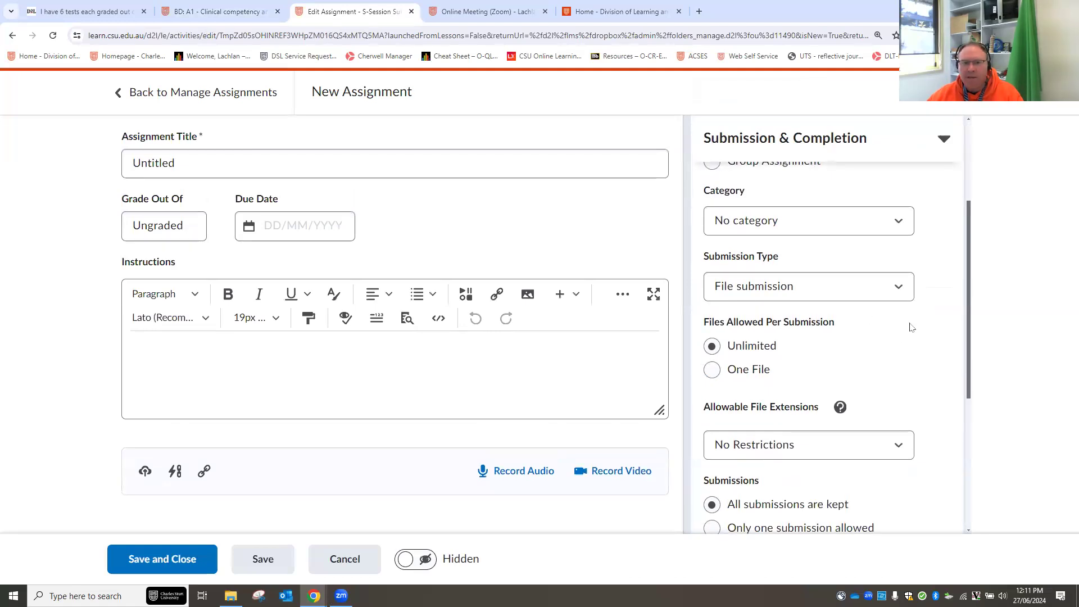
pyautogui.scroll(-2, 925, 406)
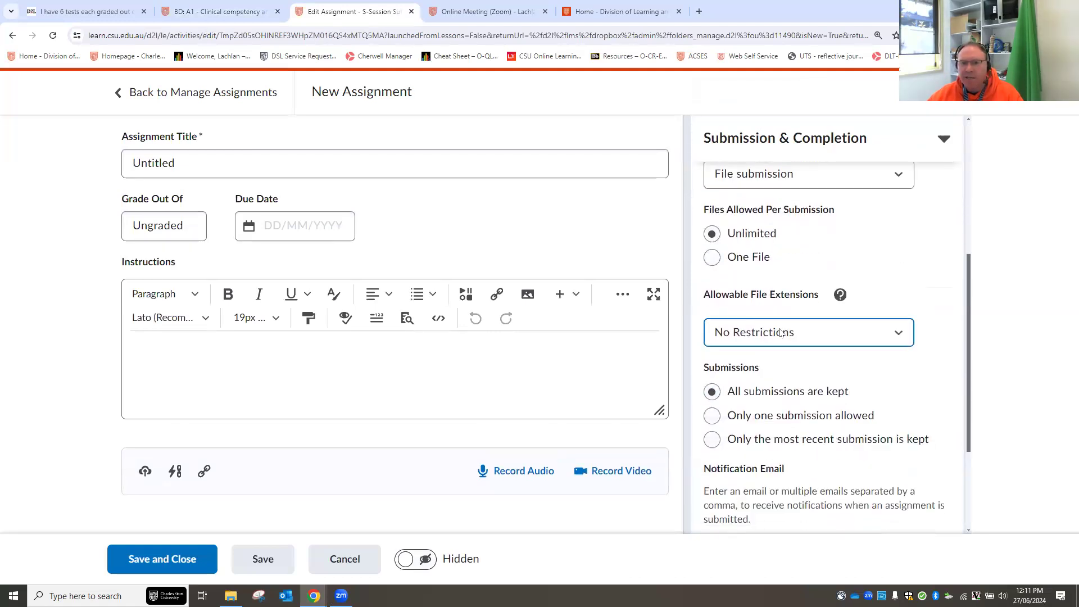
pyautogui.click(885, 337)
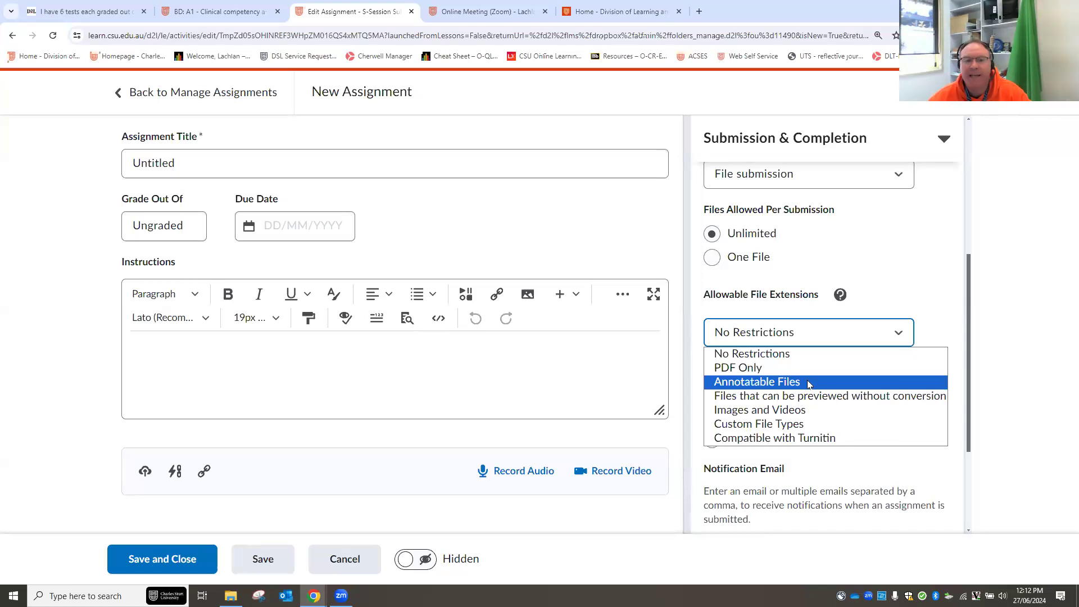
pyautogui.click(960, 314)
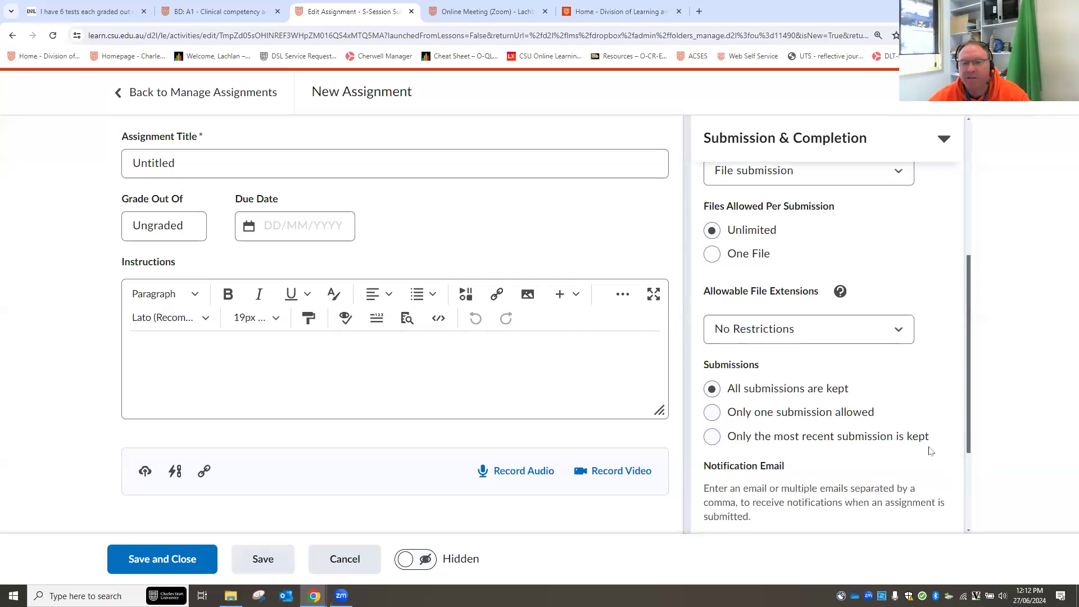
# - Expand the new assignment's Evaluation & Feedback settings and view its Turnitin Integration section
pyautogui.scroll(-3, 810, 489)
pyautogui.scroll(-5, 893, 461)
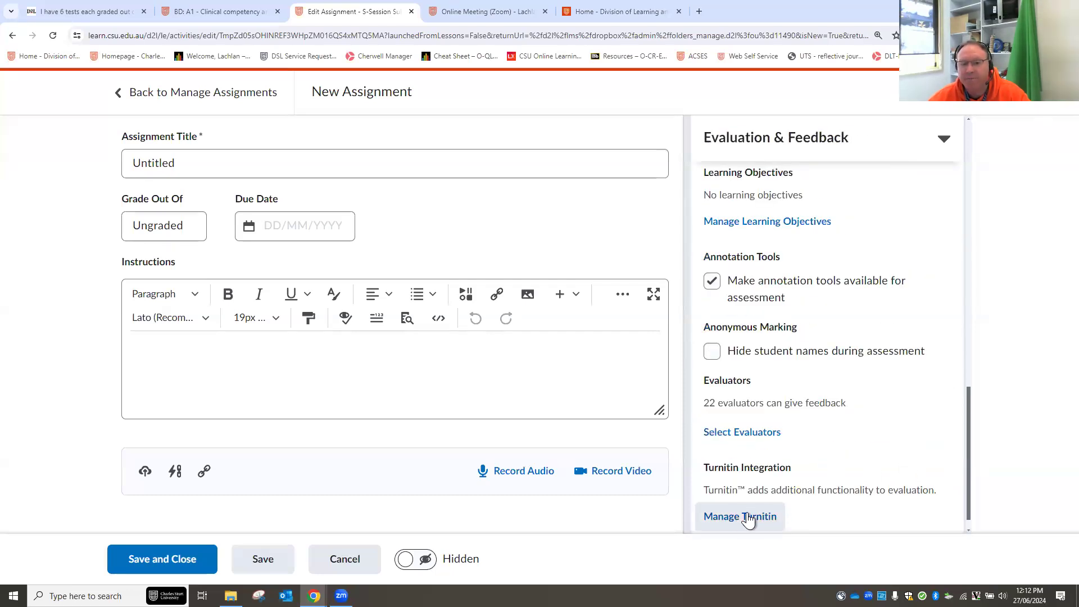
pyautogui.scroll(-1, 834, 500)
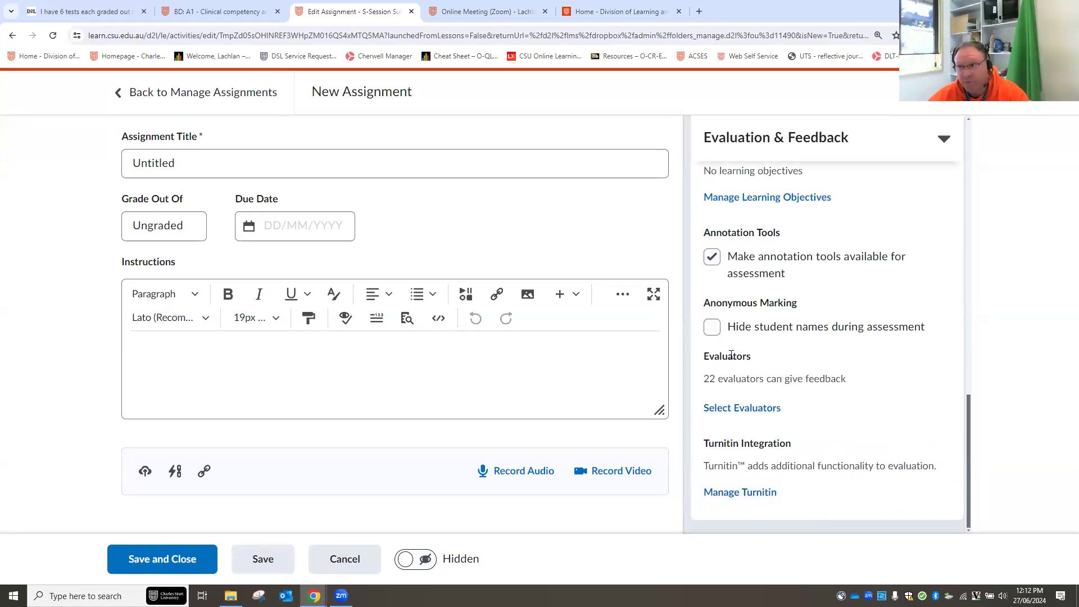
pyautogui.click(160, 127)
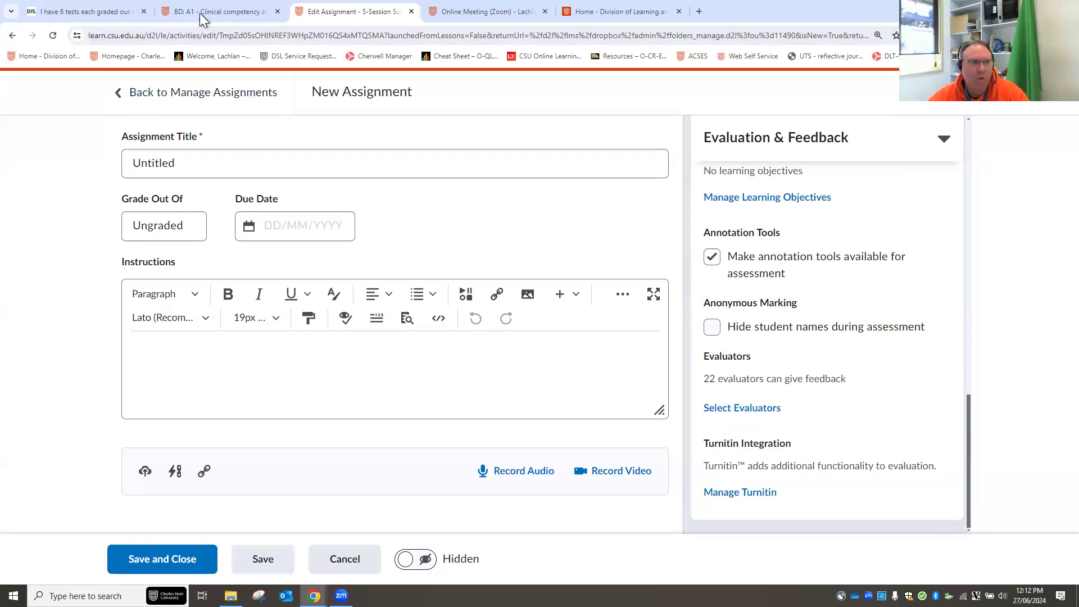
# - Go back to the BD: A1 submissions page, reduce its zoom, and display the users list for the Bathurst Distance section
pyautogui.click(214, 11)
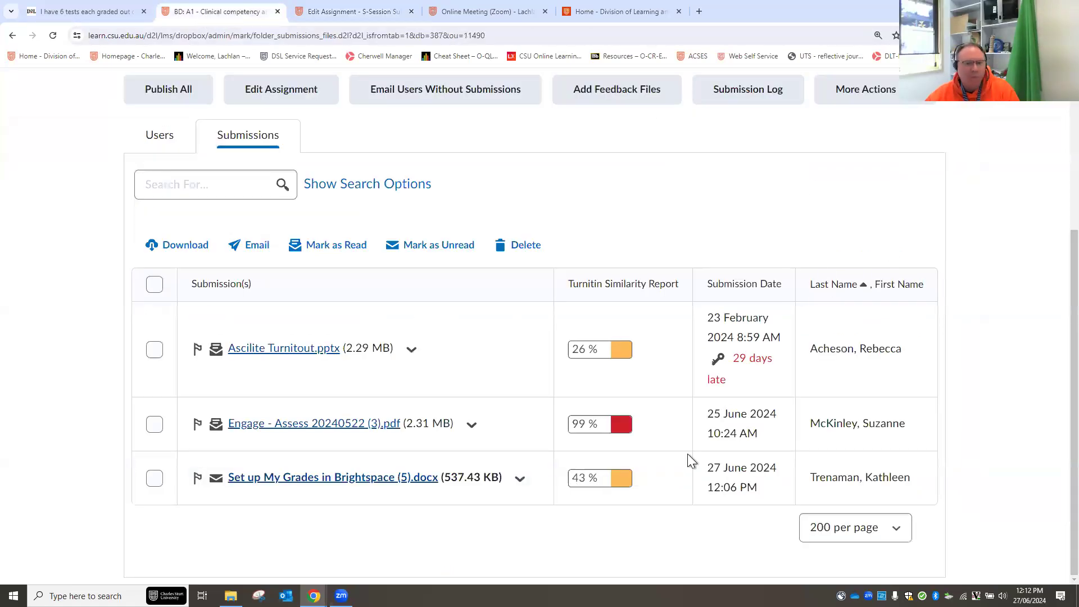
pyautogui.scroll(1, 717, 511)
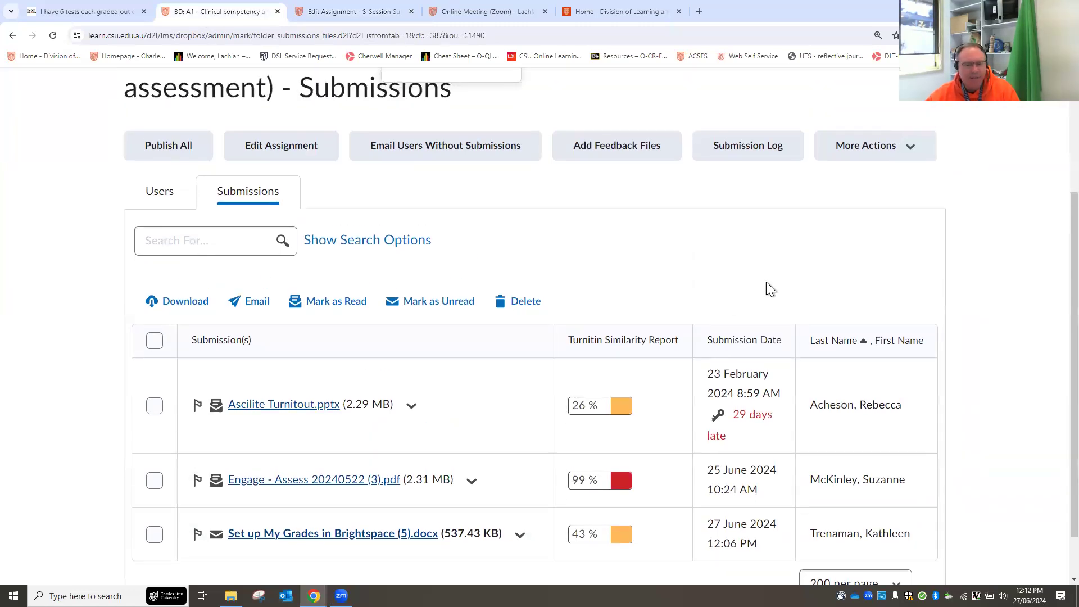
pyautogui.hotkey('ctrl', '-')
pyautogui.hotkey('ctrl', '-')
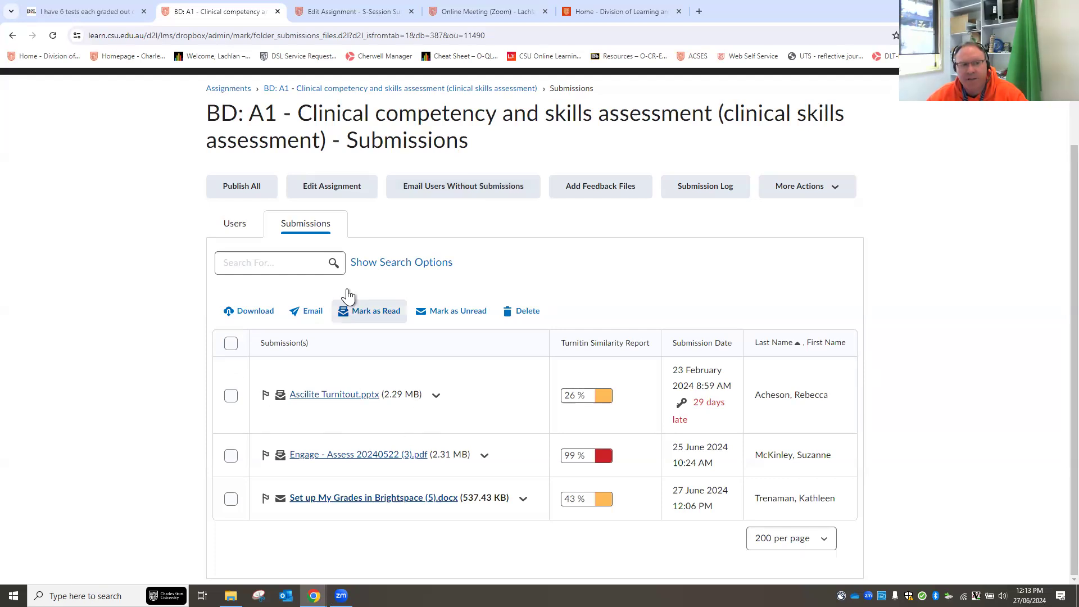
pyautogui.click(228, 231)
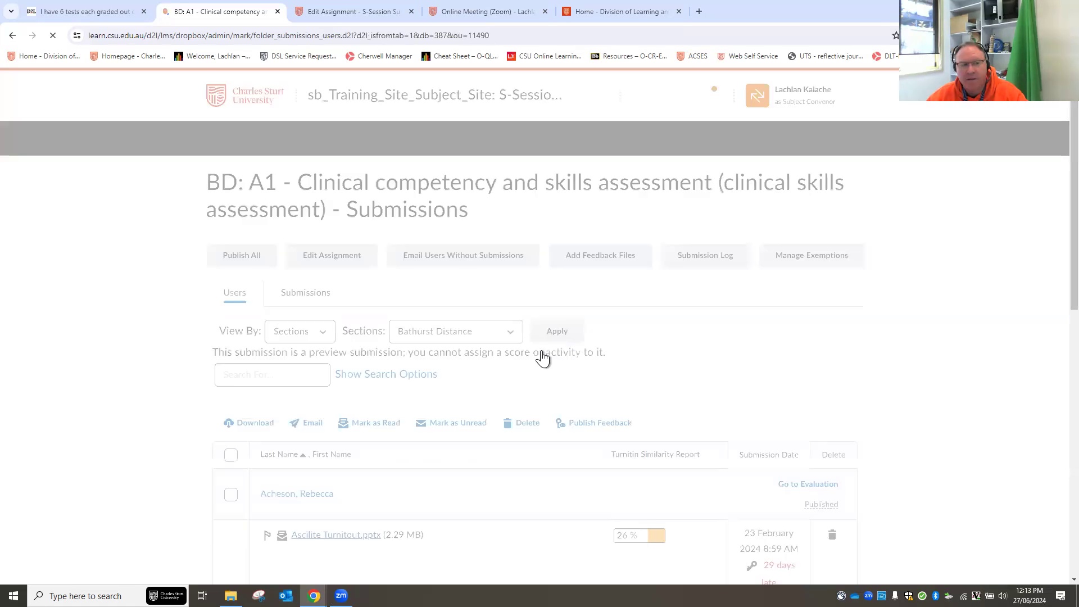
pyautogui.scroll(-4, 679, 396)
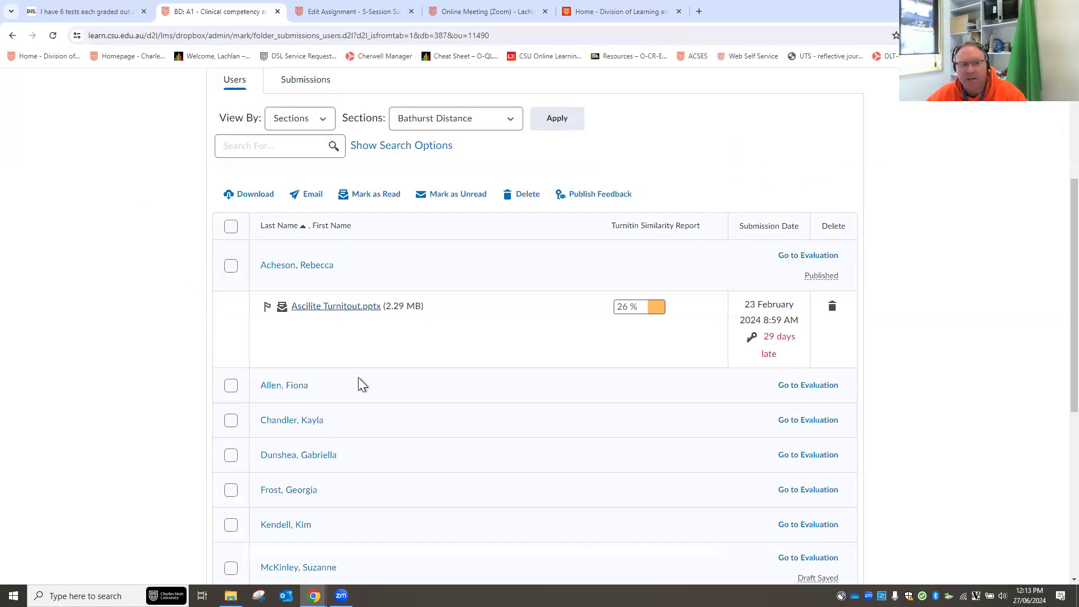
# - Select the three students without submissions listed directly below the Ascilite Turnitout.pptx submission
pyautogui.click(231, 386)
pyautogui.click(231, 420)
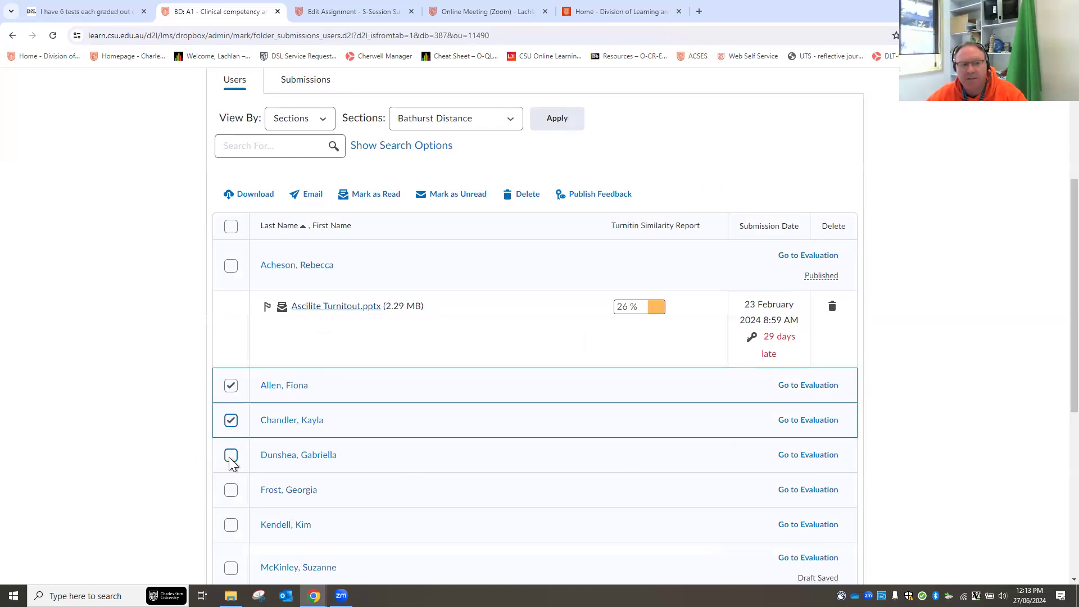
pyautogui.click(231, 455)
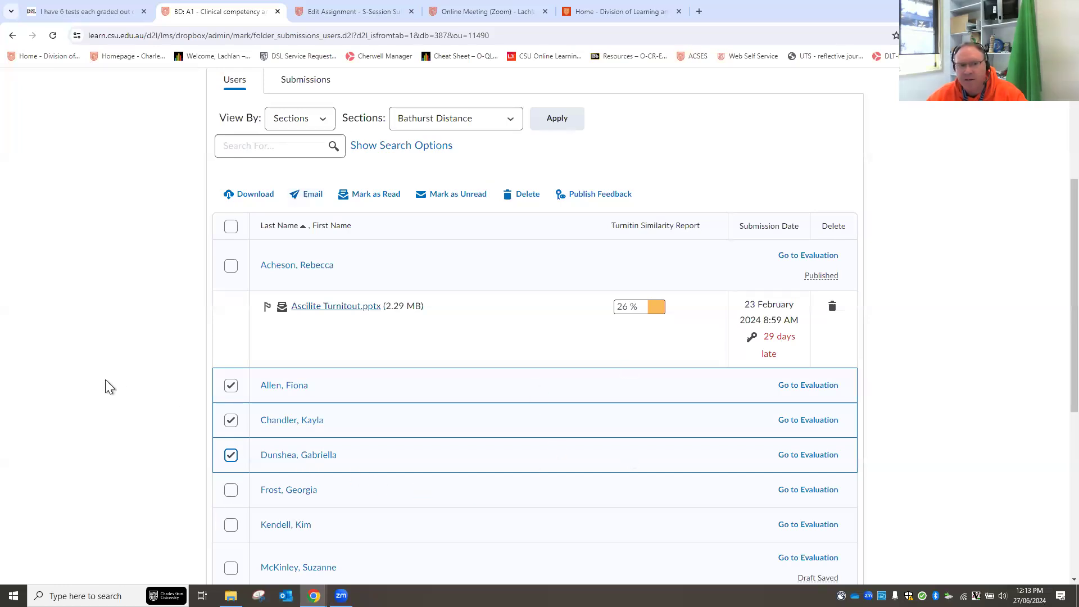
pyautogui.scroll(2, 302, 225)
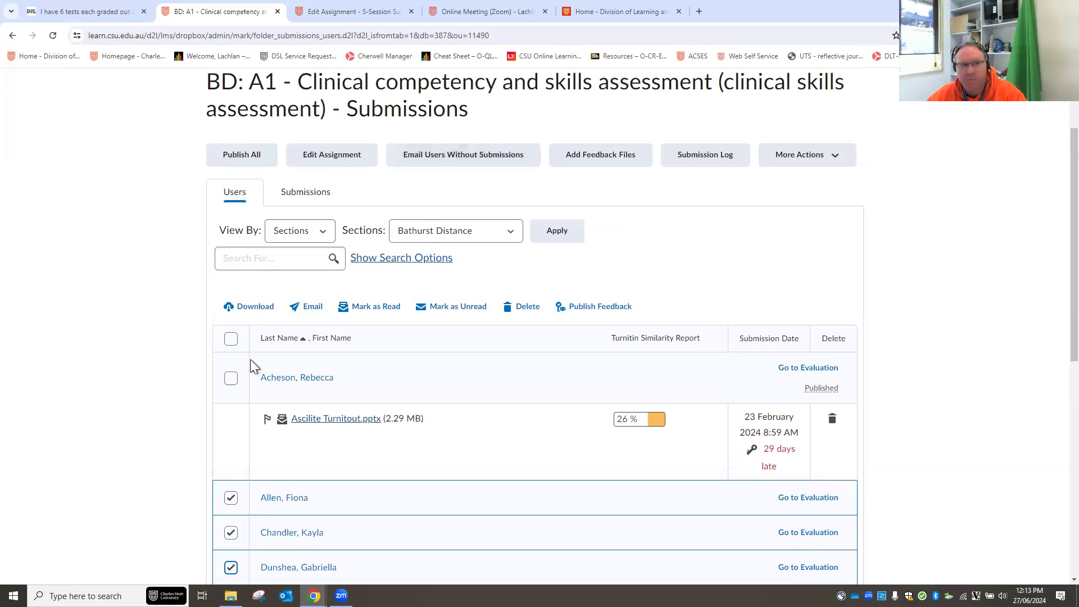
pyautogui.scroll(-2, 135, 388)
pyautogui.click(230, 455)
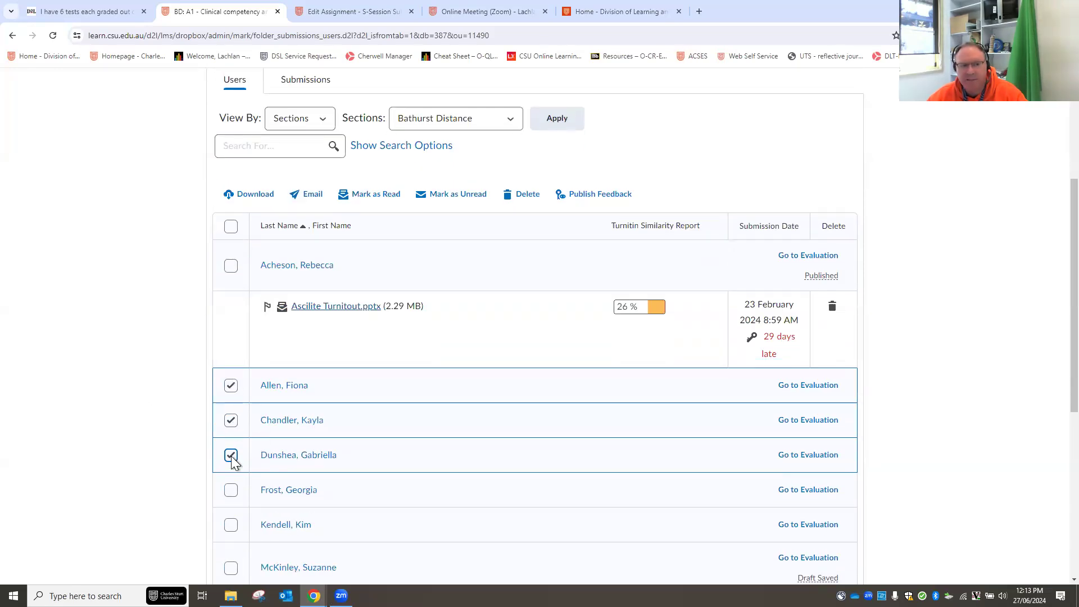
# - Switch back from the users list to the assignment's submitted files and view the Turnitin Similarity Report column
pyautogui.scroll(3, 407, 436)
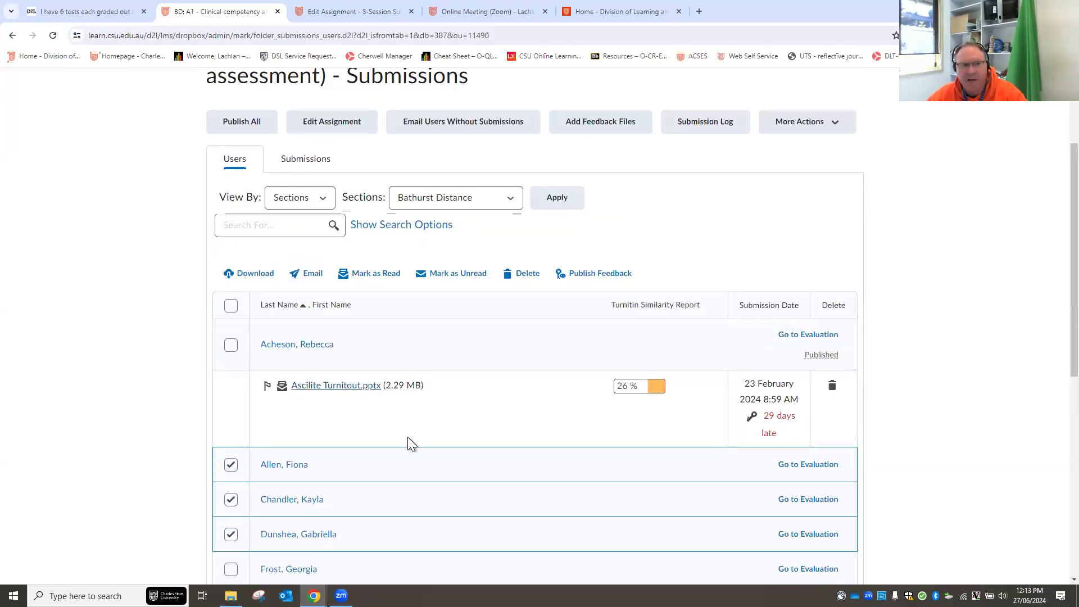
pyautogui.click(319, 252)
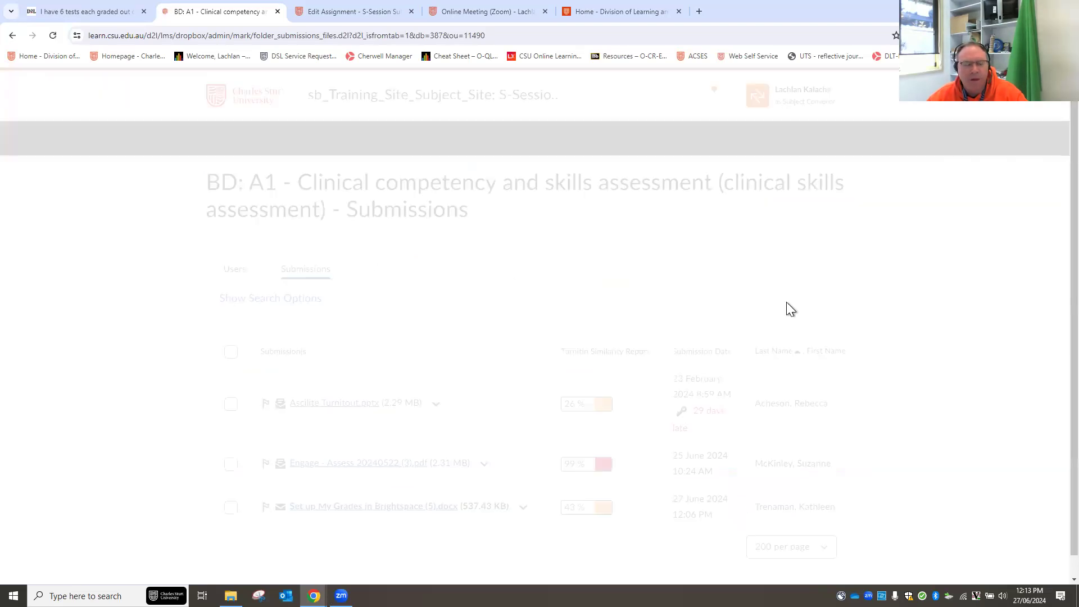
pyautogui.scroll(-2, 802, 416)
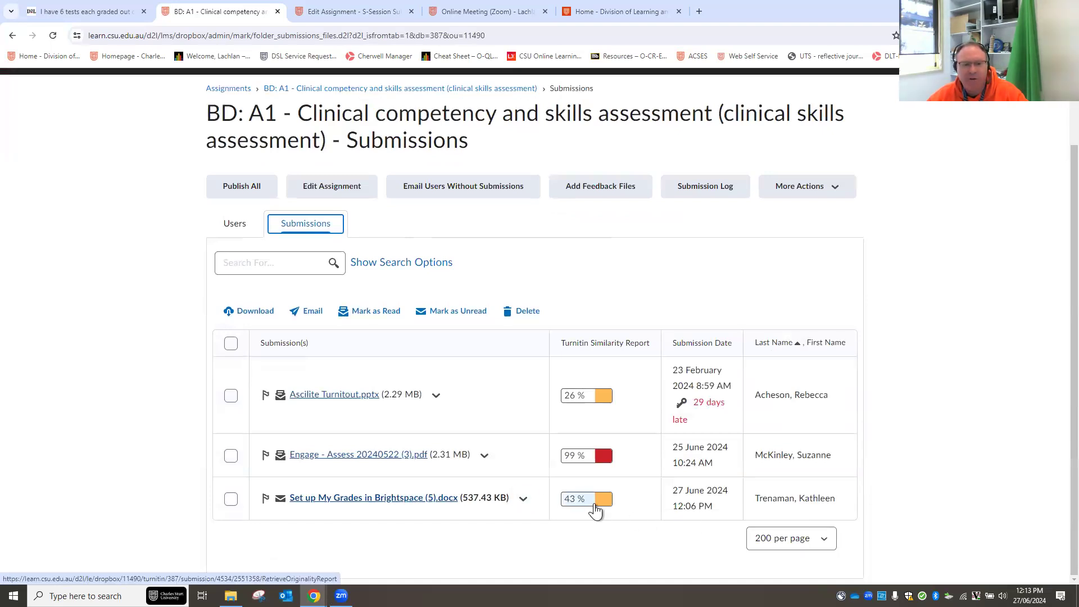
# - Open the submission Set up My Grades in Brightspace (5).docx for evaluation and widen the document pane to view the file
pyautogui.click(334, 502)
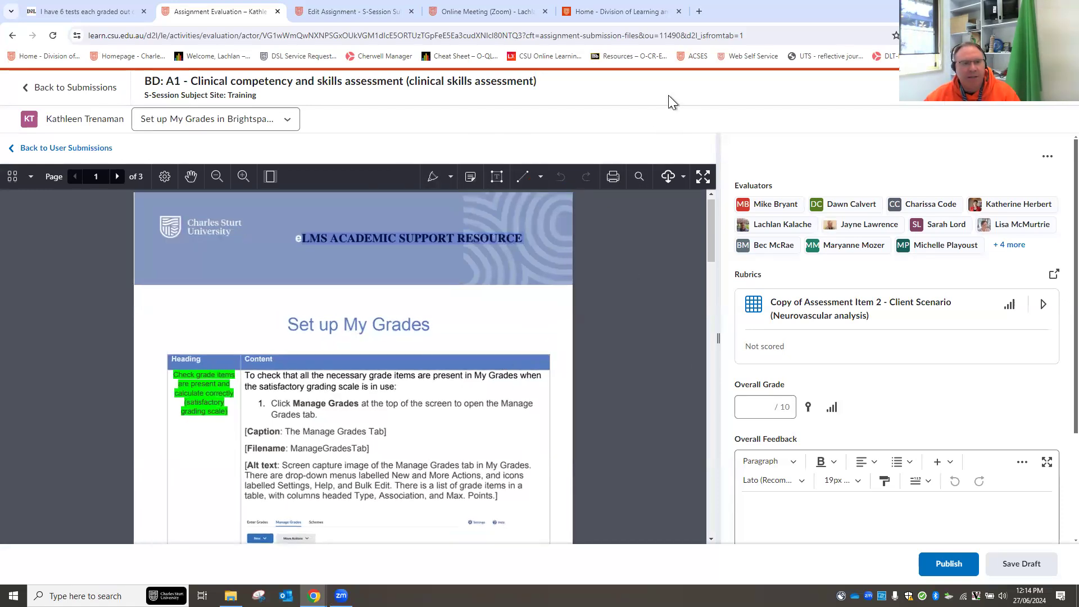
pyautogui.hotkey('ctrl', '+')
pyautogui.hotkey('ctrl', '+')
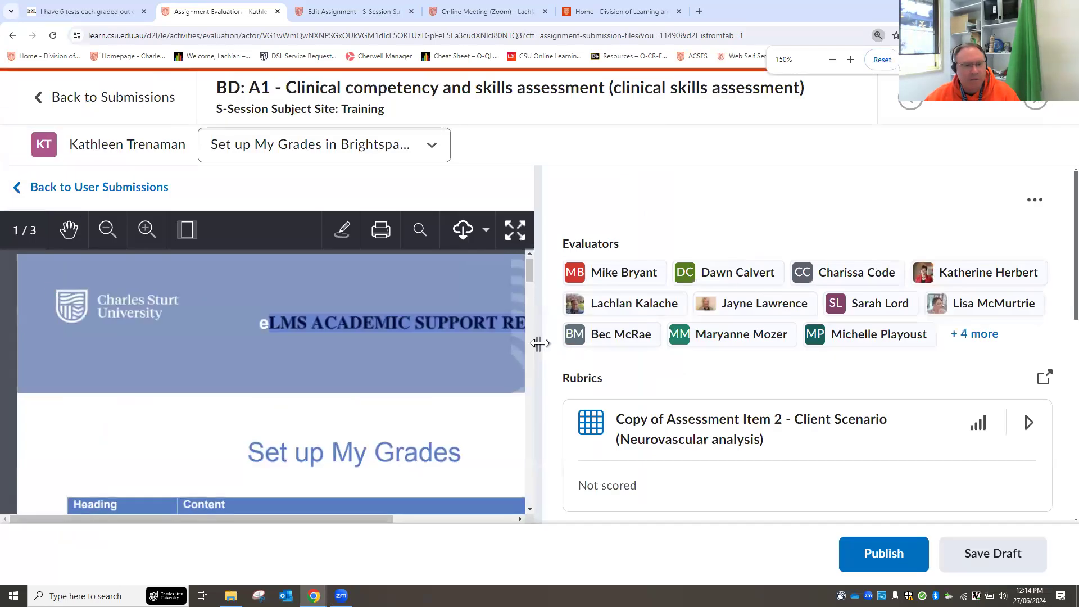
pyautogui.moveTo(574, 338); pyautogui.dragTo(763, 343)
pyautogui.scroll(-1, 516, 350)
pyautogui.scroll(1, 534, 346)
pyautogui.hotkey('ctrl', '-')
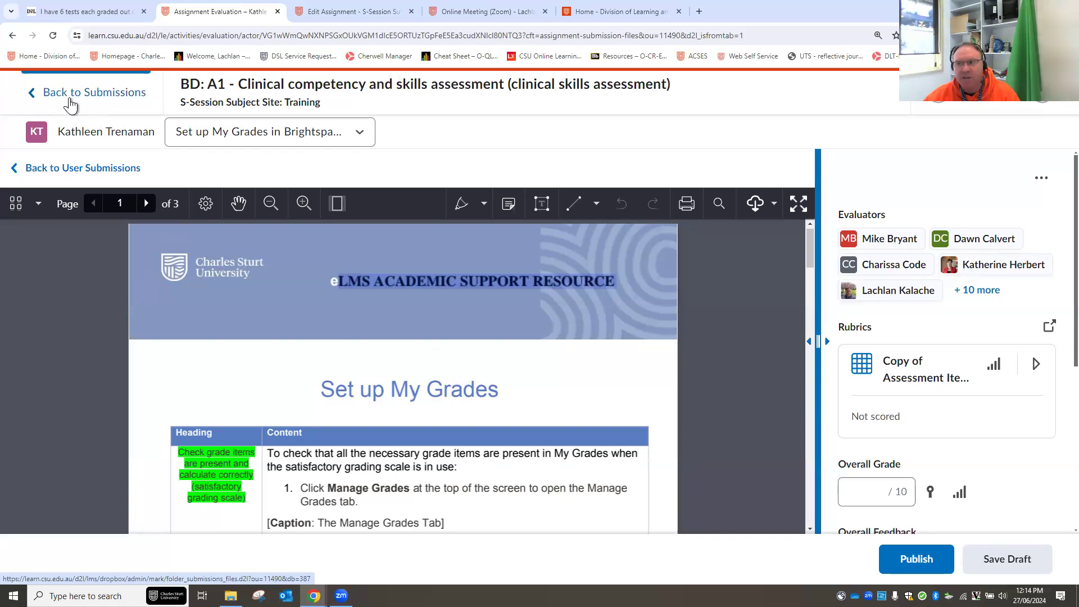
# - Return to the assignment's submissions list and reopen Set up My Grades in Brightspace (5).docx for evaluation
pyautogui.click(123, 108)
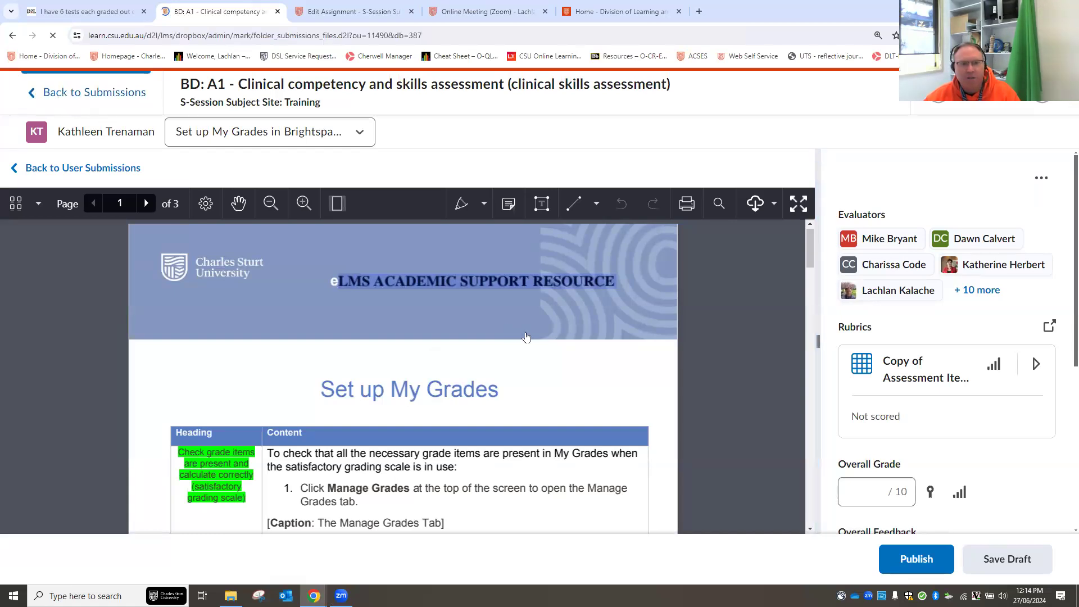
pyautogui.scroll(-3, 603, 415)
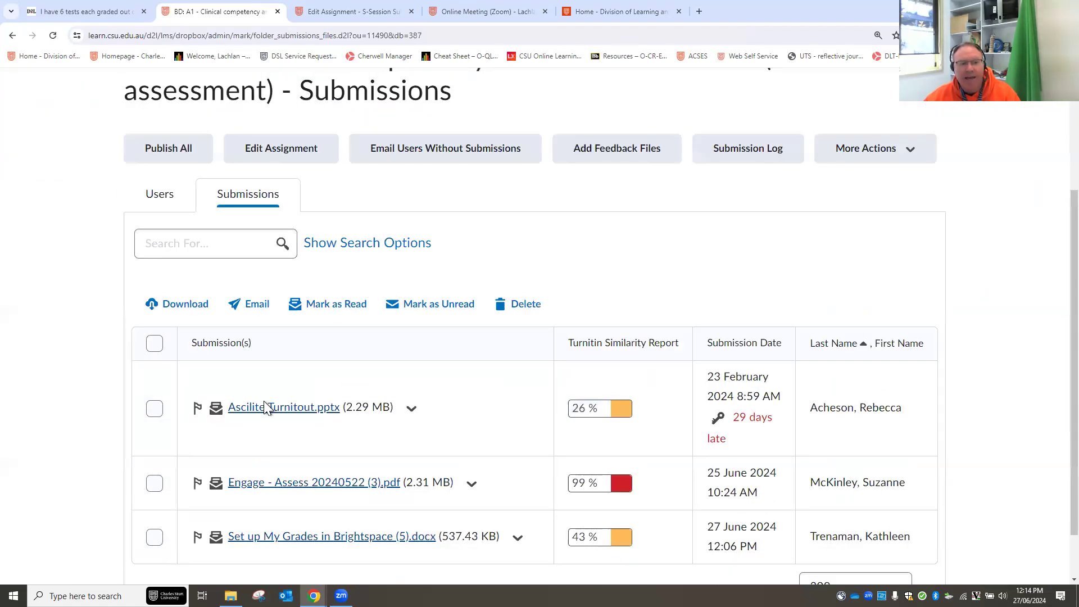
pyautogui.scroll(-1, 344, 457)
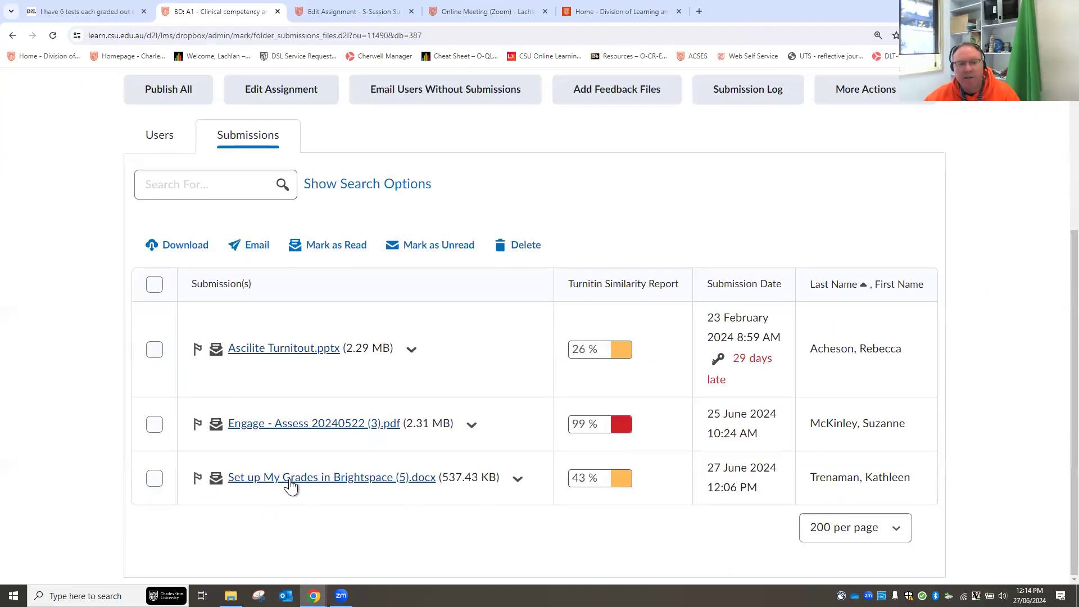
pyautogui.click(301, 486)
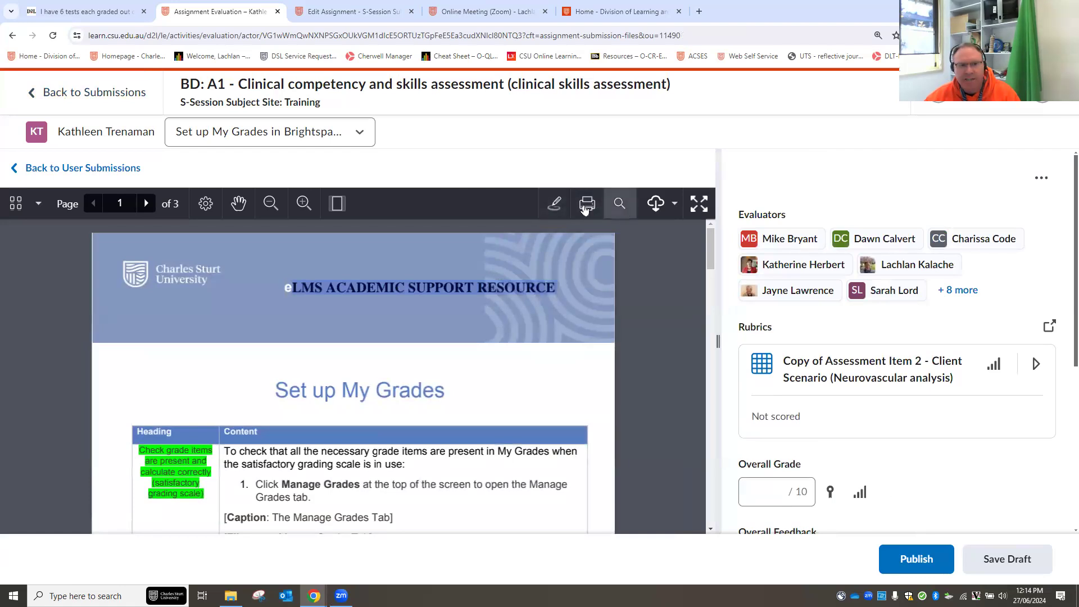
# - Scribble a freehand red drawing annotation over the "Set up My Grades" title and the top of the table
pyautogui.click(553, 208)
pyautogui.click(529, 206)
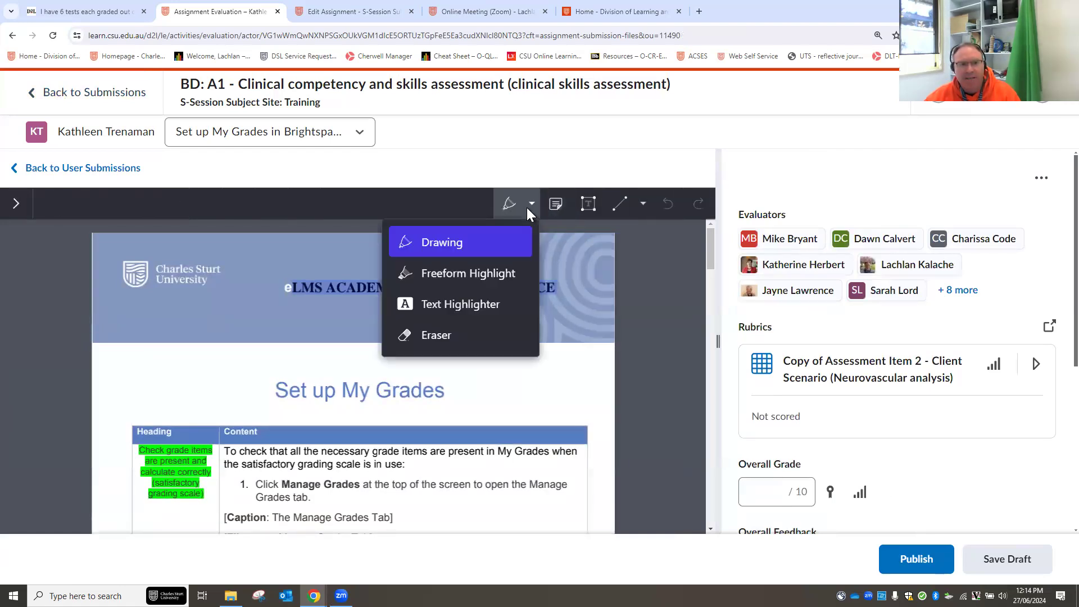
pyautogui.click(427, 246)
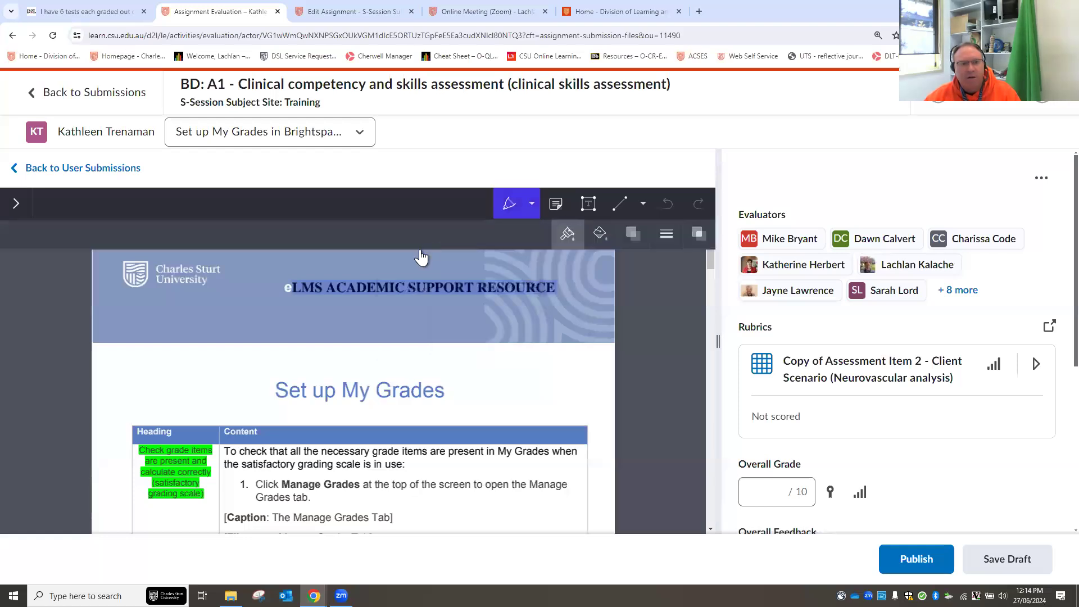
pyautogui.moveTo(359, 393)
pyautogui.mouseDown()
pyautogui.moveTo(337, 413)
pyautogui.moveTo(175, 415)
pyautogui.moveTo(281, 430)
pyautogui.moveTo(427, 411)
pyautogui.moveTo(478, 360)
pyautogui.moveTo(503, 422)
pyautogui.mouseUp()
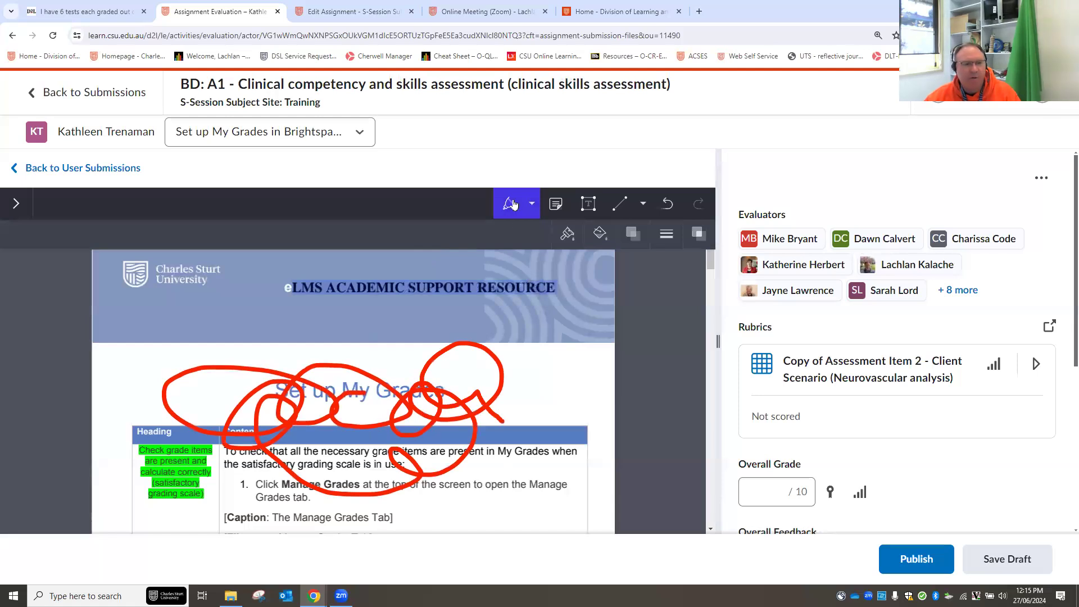
# - Highlight most of "Screen capture image of the Manage Grades" in the Alt text paragraph with the Text Highlighter
pyautogui.click(529, 205)
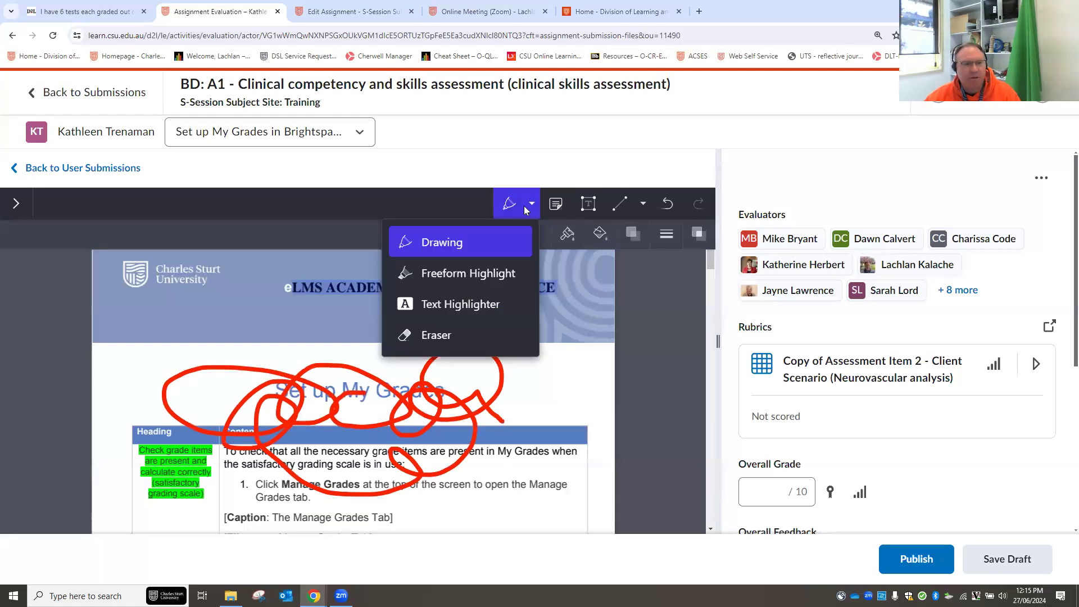
pyautogui.click(481, 308)
pyautogui.scroll(-3, 520, 401)
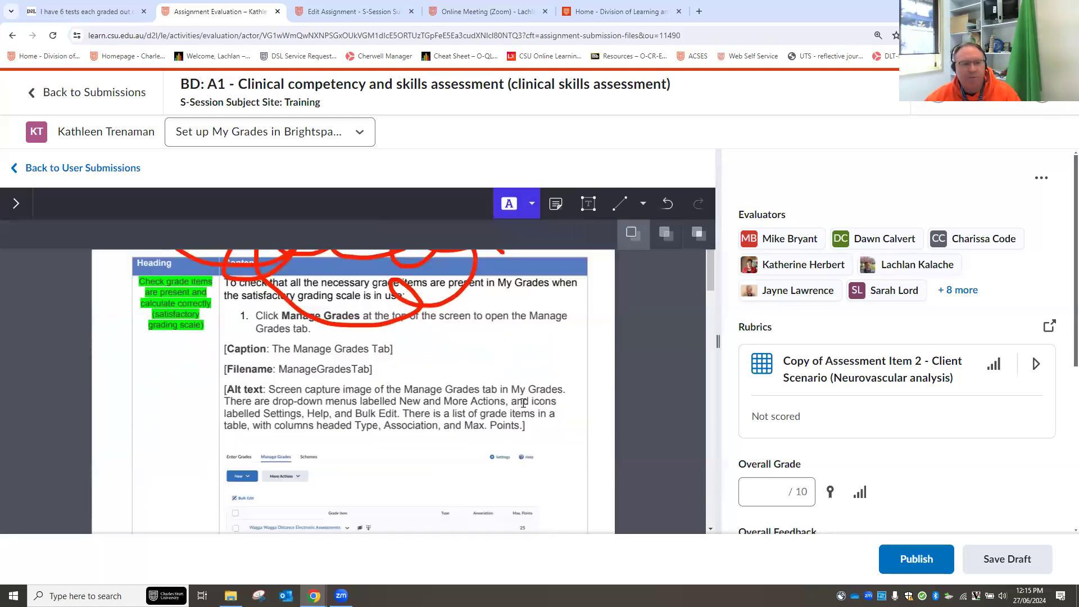
pyautogui.moveTo(280, 389); pyautogui.dragTo(469, 394)
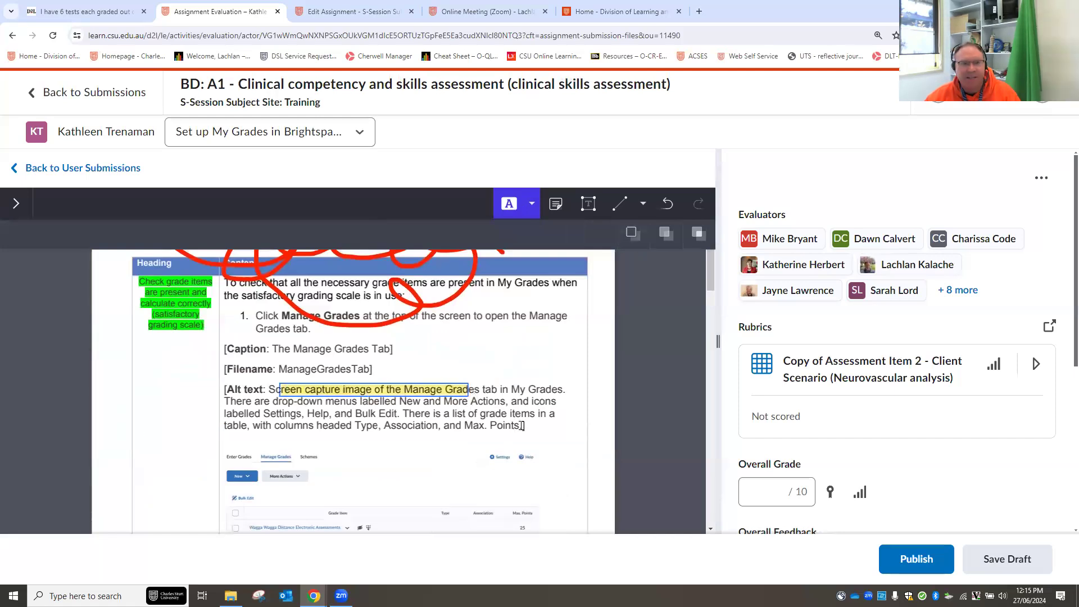
# - Erase parts of the red scribble crossing the opening paragraph and the Manage Grades instruction
pyautogui.click(531, 203)
pyautogui.click(501, 338)
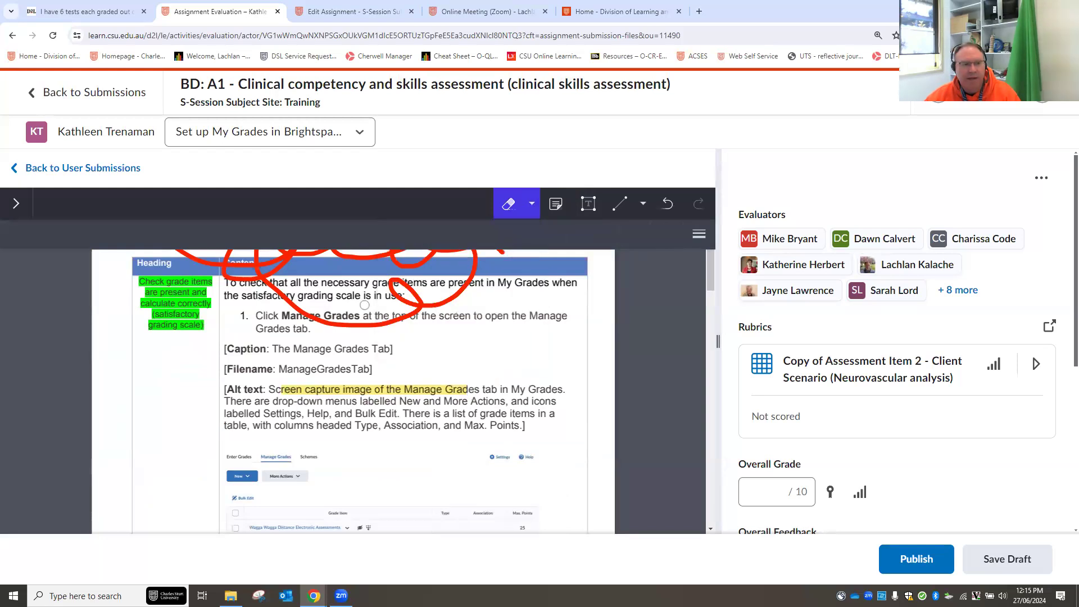
pyautogui.moveTo(381, 315)
pyautogui.mouseDown()
pyautogui.moveTo(426, 305)
pyautogui.moveTo(410, 296)
pyautogui.moveTo(302, 313)
pyautogui.moveTo(275, 298)
pyautogui.mouseUp()
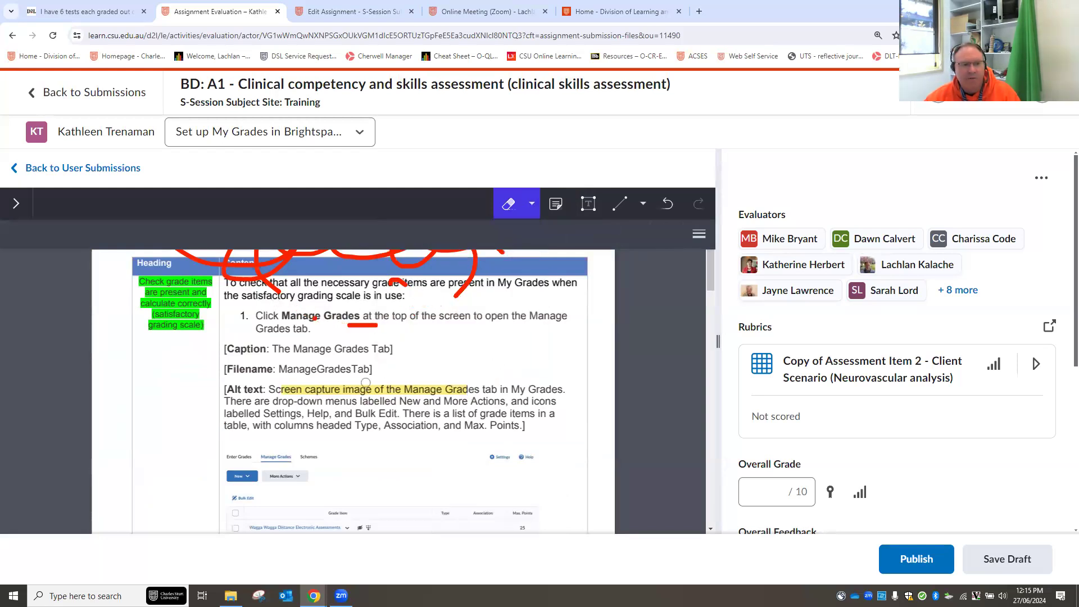
# - Add a red note reading "this part.. horrible etc." beside the Alt text paragraph and move it into the Heading column
pyautogui.click(557, 206)
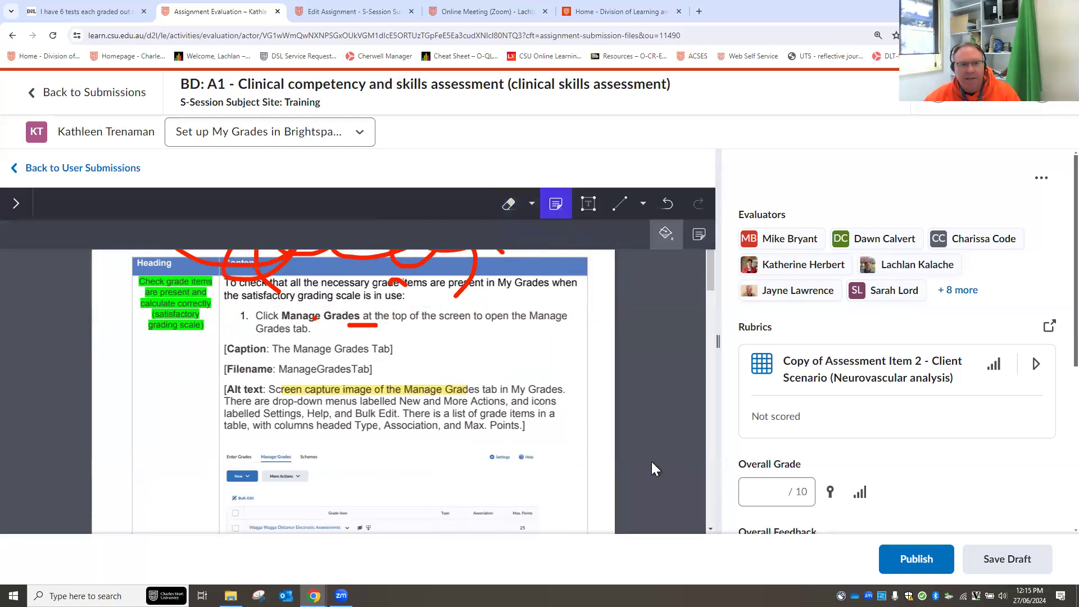
pyautogui.click(665, 234)
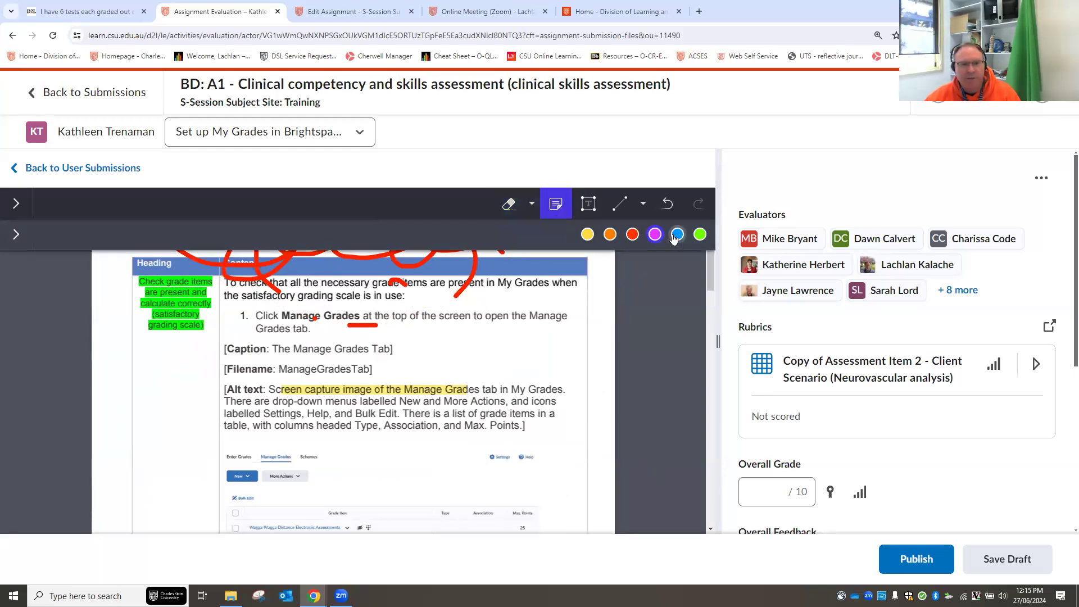
pyautogui.click(633, 234)
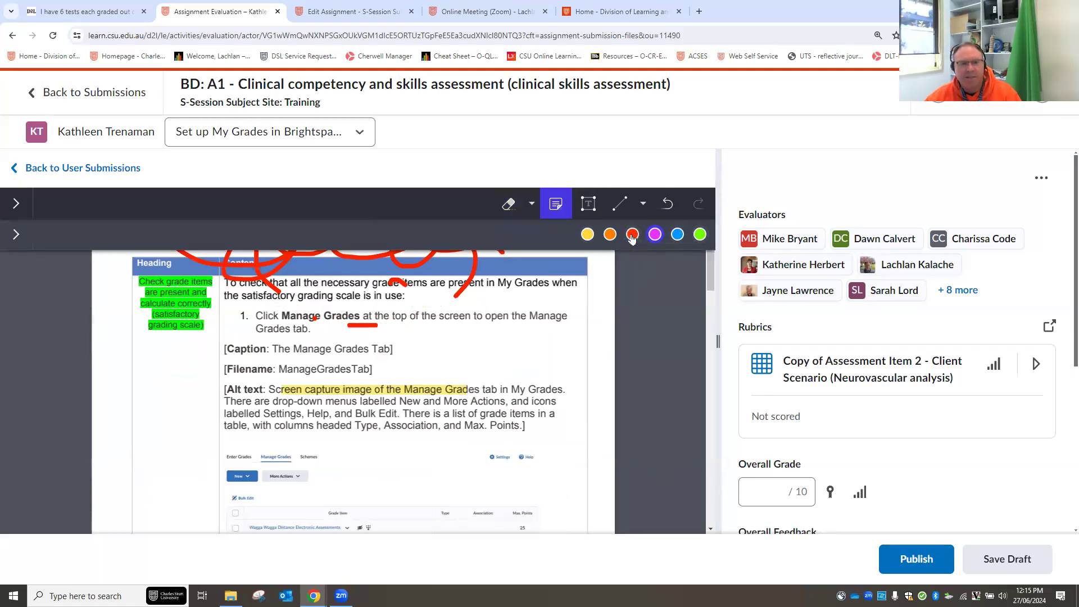
pyautogui.click(578, 382)
pyautogui.write('this part.. hor')
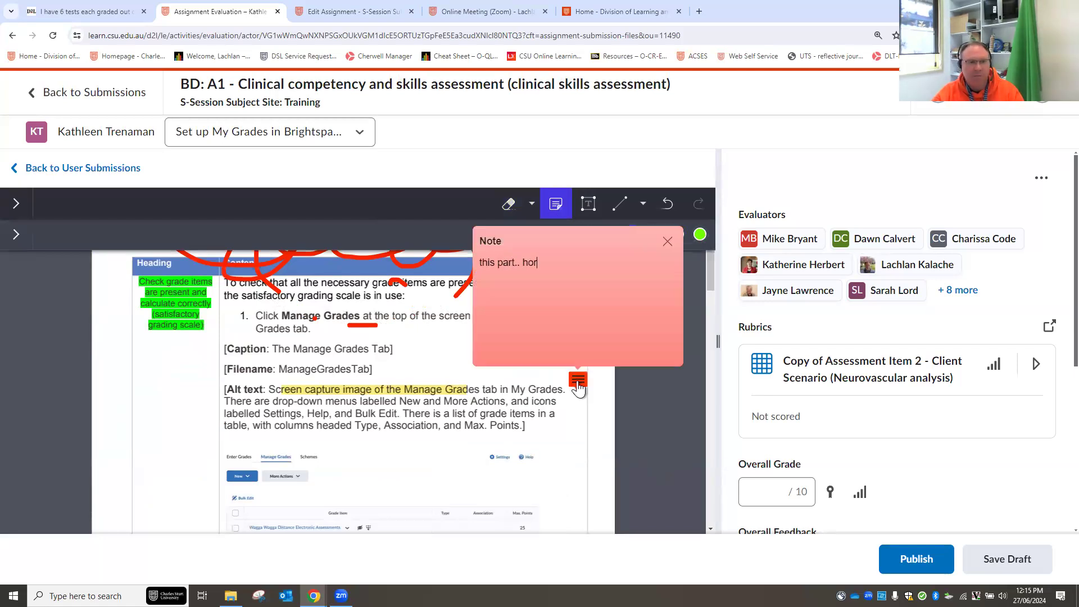
pyautogui.write('ribie etc.')
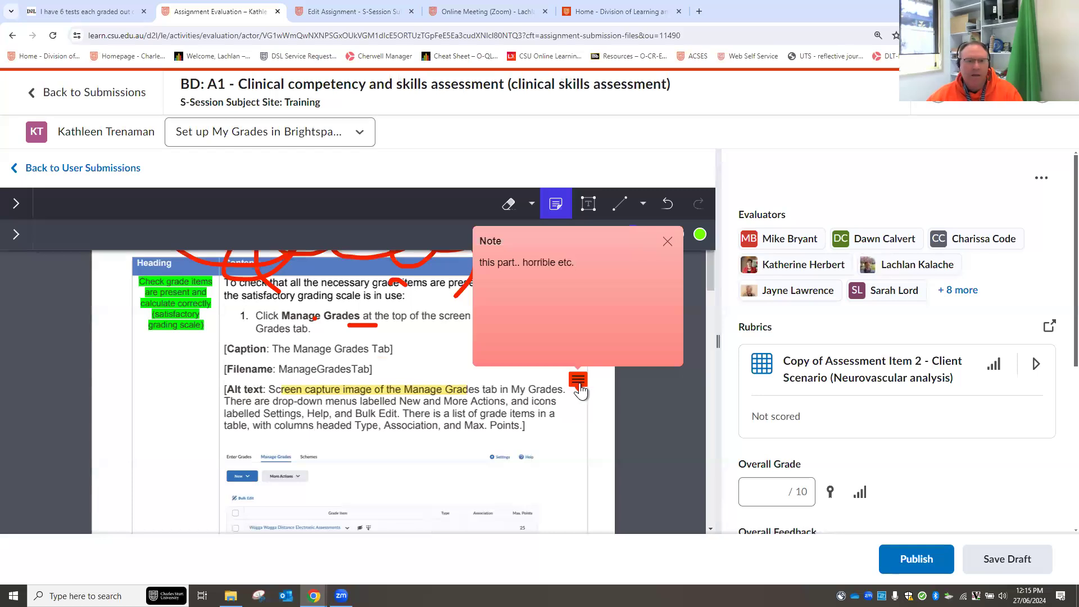
pyautogui.click(574, 389)
pyautogui.moveTo(574, 389); pyautogui.dragTo(185, 426)
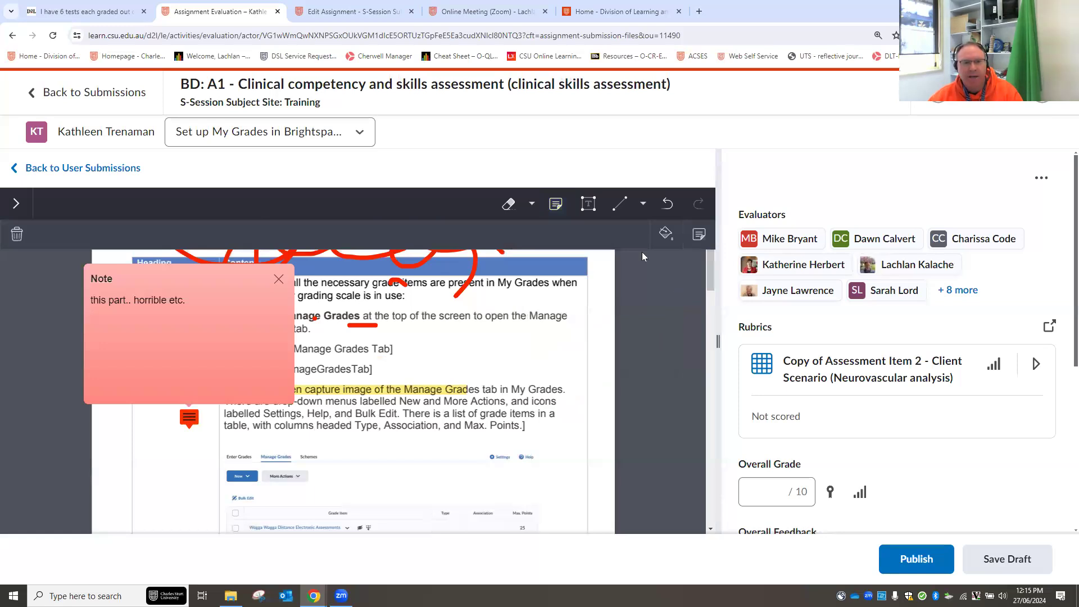
# - Add the text annotation "in line text here" beside the Caption line and move it to the Heading column below the green text
pyautogui.click(589, 205)
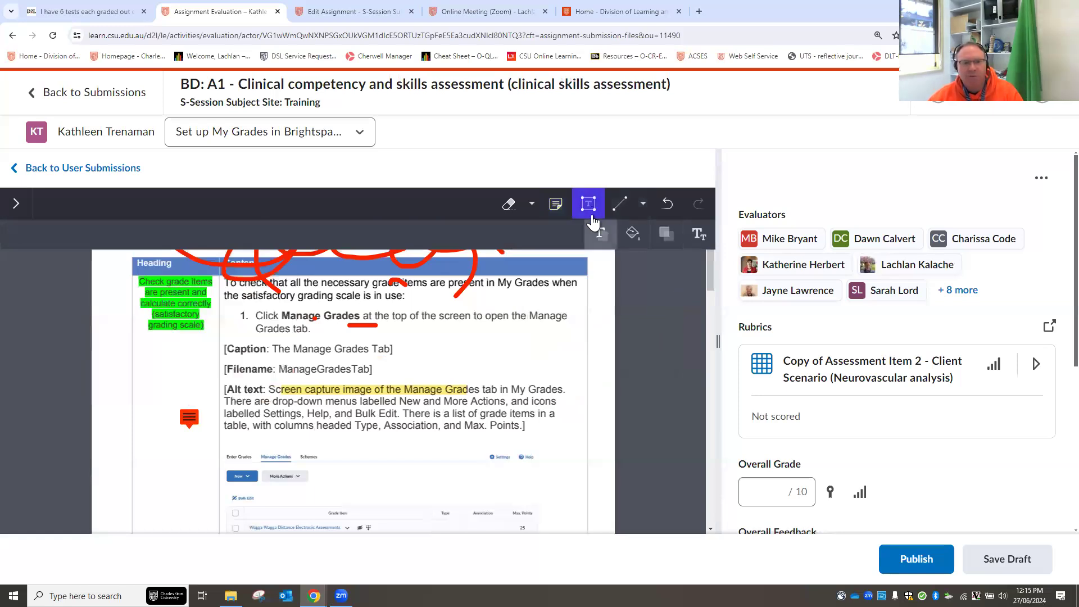
pyautogui.click(430, 344)
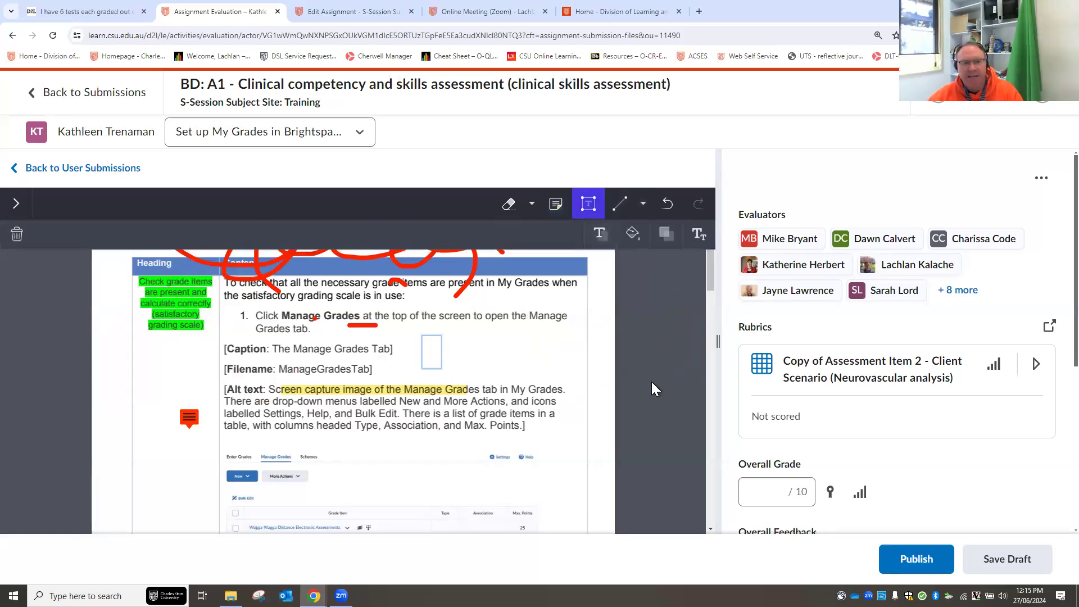
pyautogui.write('in line text here')
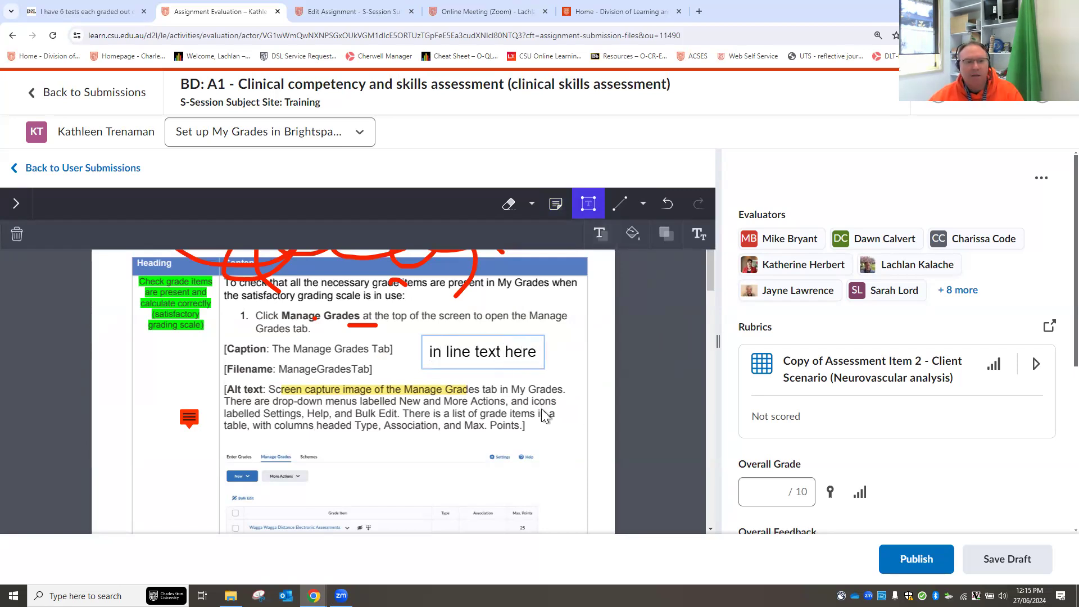
pyautogui.click(542, 409)
pyautogui.moveTo(486, 359)
pyautogui.mouseDown()
pyautogui.moveTo(291, 403)
pyautogui.moveTo(187, 343)
pyautogui.mouseUp()
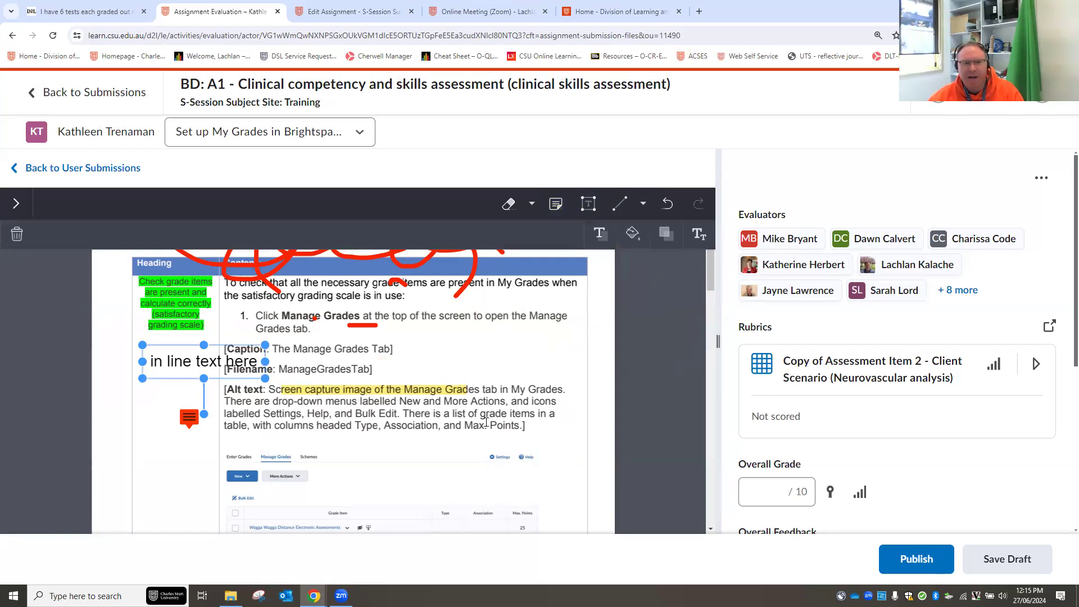
# - Draw a blue arrow across the Alt text paragraph, pointing up towards the end of the Filename line
pyautogui.click(641, 204)
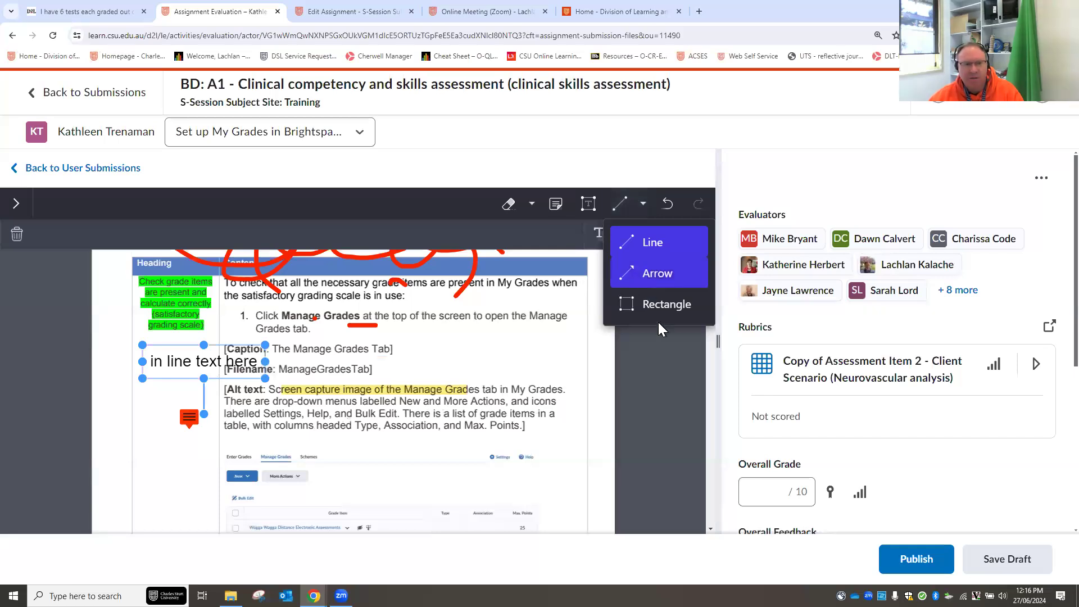
pyautogui.click(657, 274)
pyautogui.moveTo(587, 484); pyautogui.dragTo(412, 371)
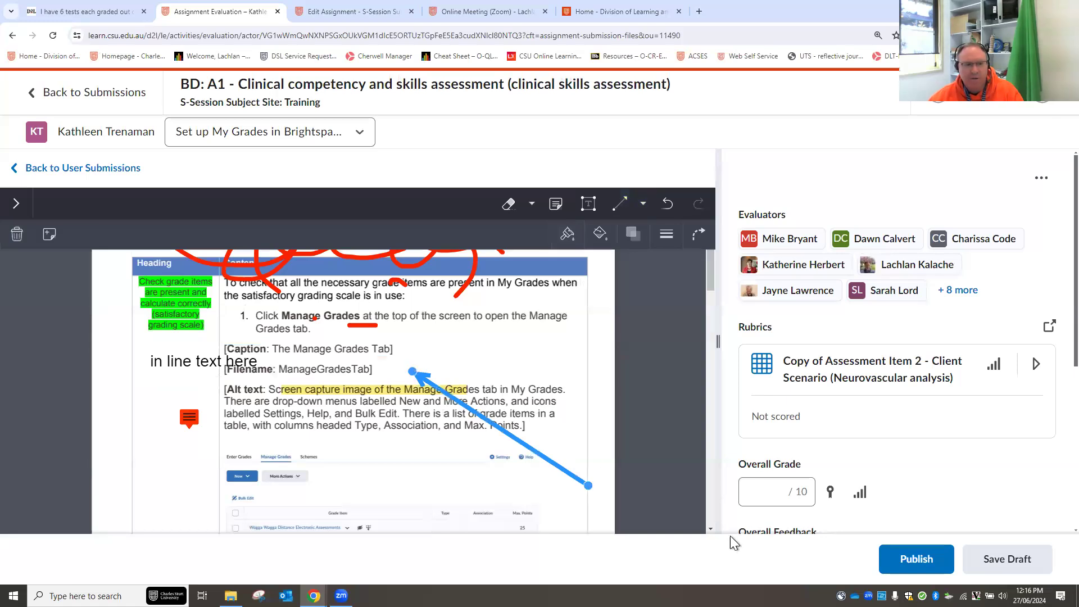
# - Draw a blue rectangle around the Filename line, the Alt text paragraph and the red note
pyautogui.click(641, 204)
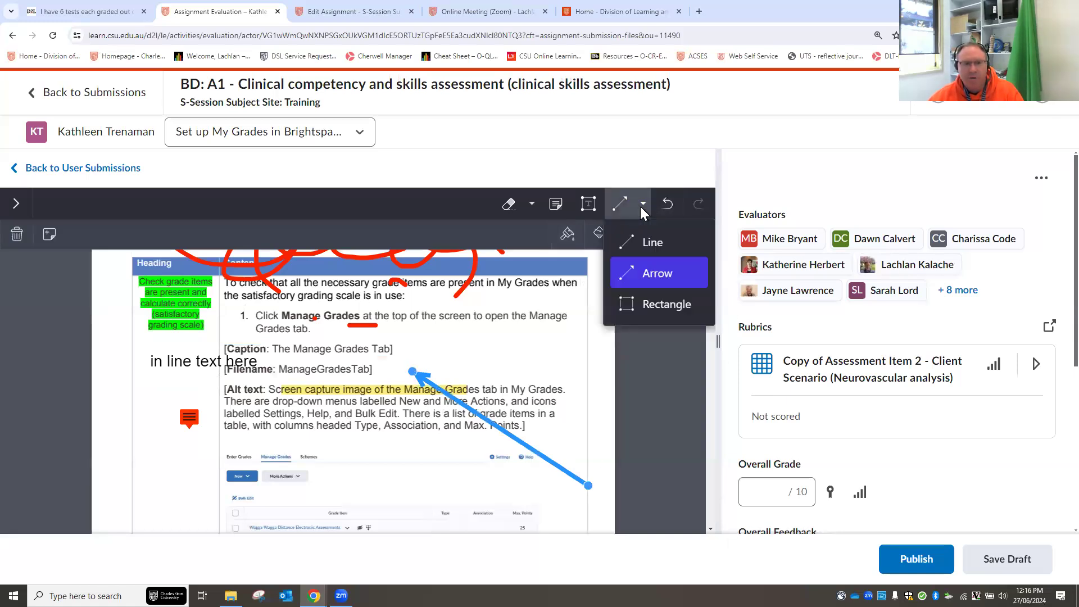
pyautogui.click(666, 307)
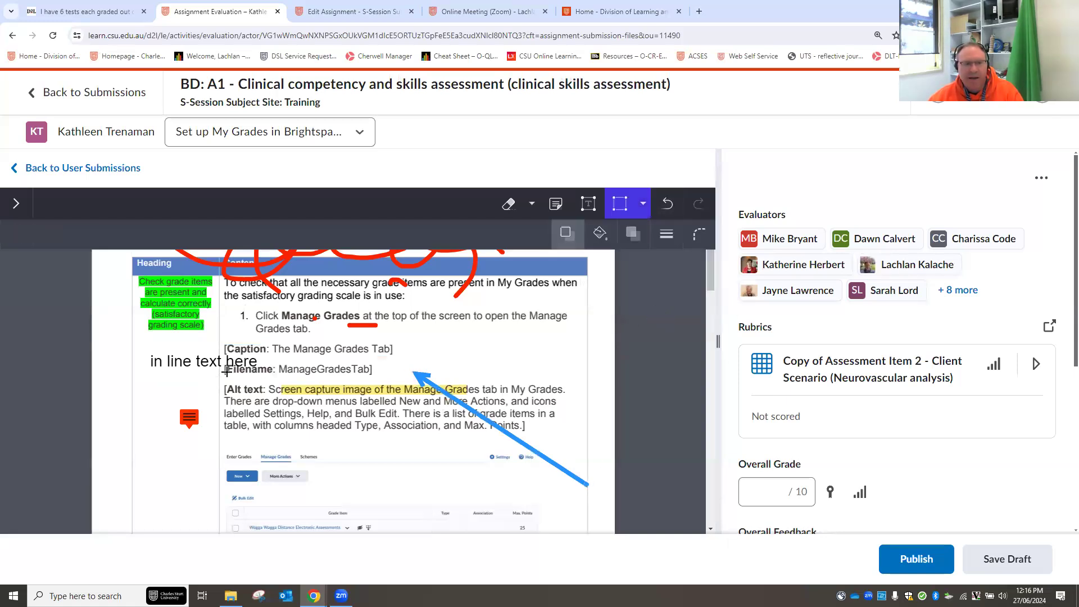
pyautogui.moveTo(143, 357); pyautogui.dragTo(568, 452)
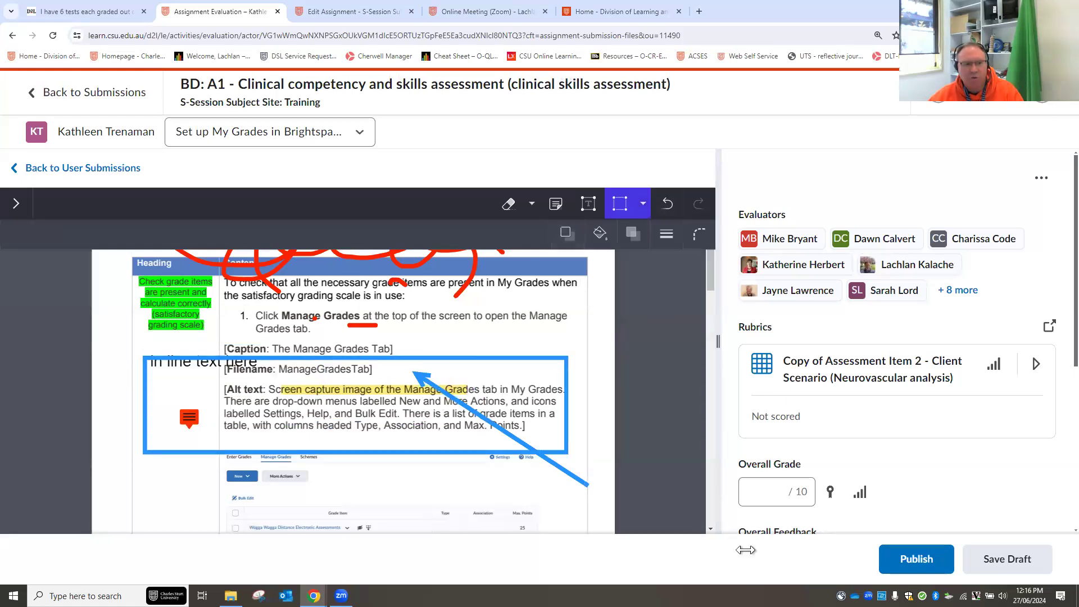
# - Draw a blue rectangle around numbered items 3 and 4 near the end of the document's first page
pyautogui.scroll(-6, 501, 484)
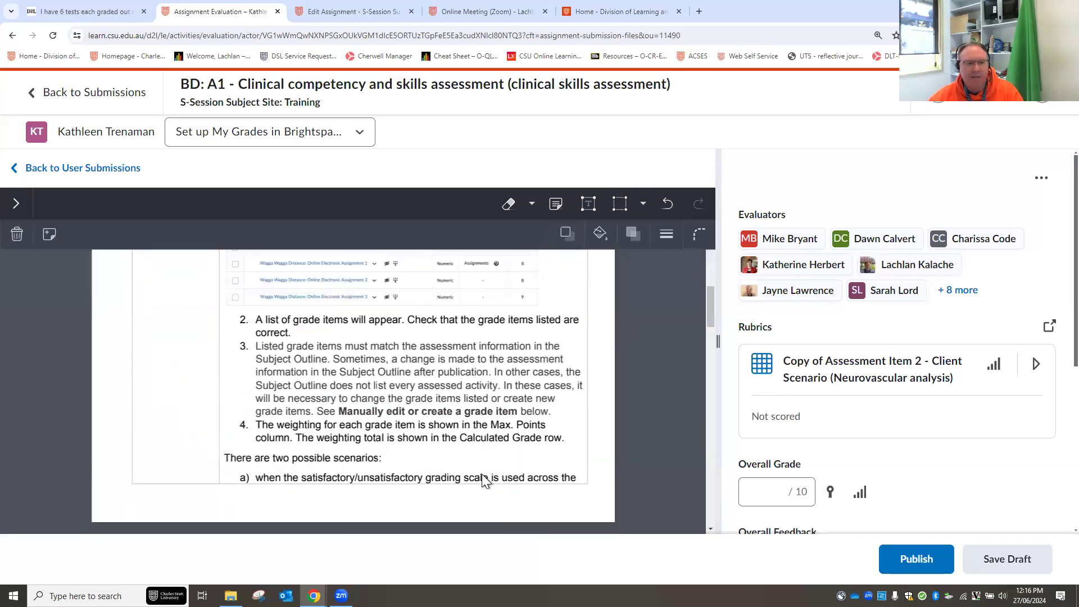
pyautogui.moveTo(231, 263); pyautogui.dragTo(387, 343)
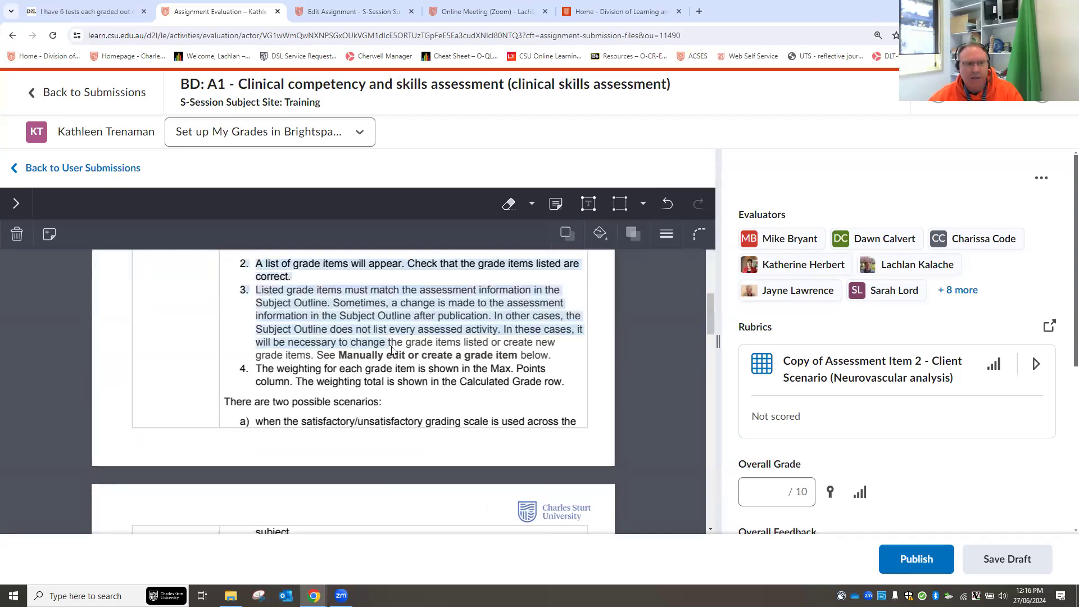
pyautogui.click(620, 205)
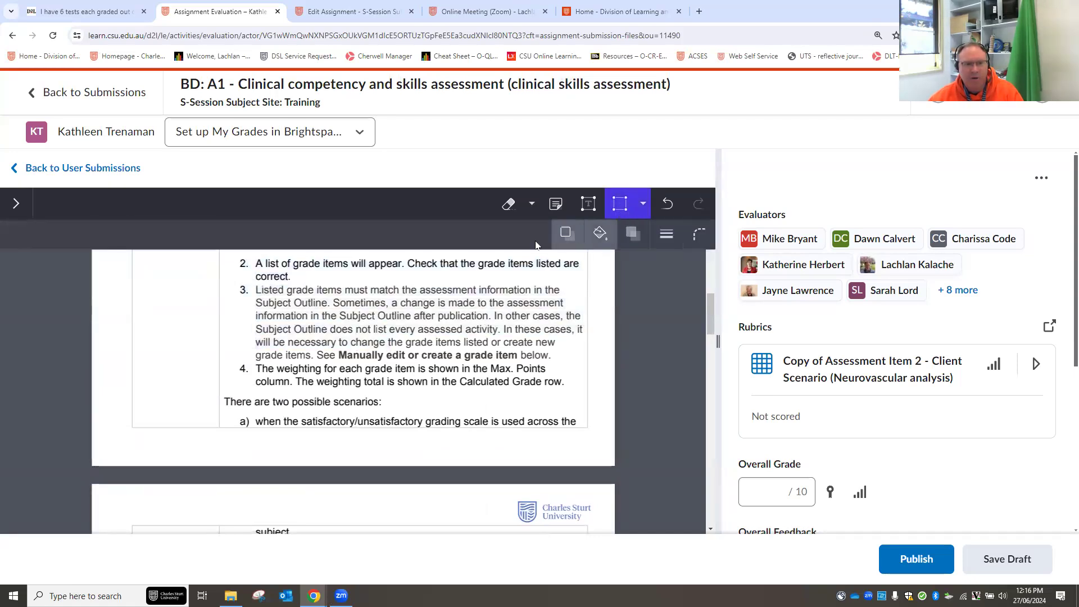
pyautogui.moveTo(214, 272); pyautogui.dragTo(592, 394)
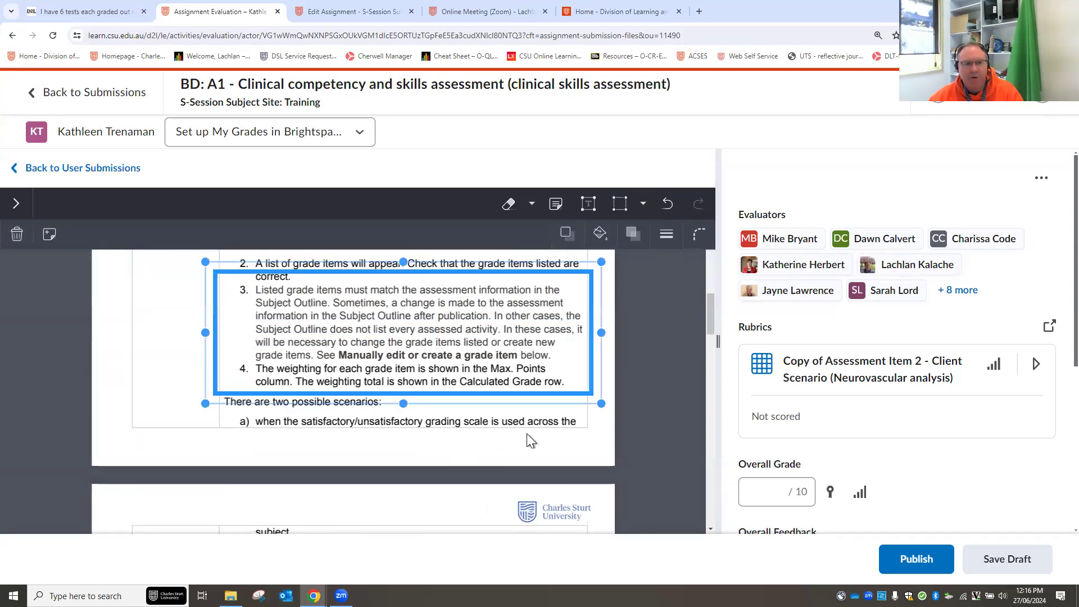
pyautogui.click(566, 434)
pyautogui.scroll(5, 510, 386)
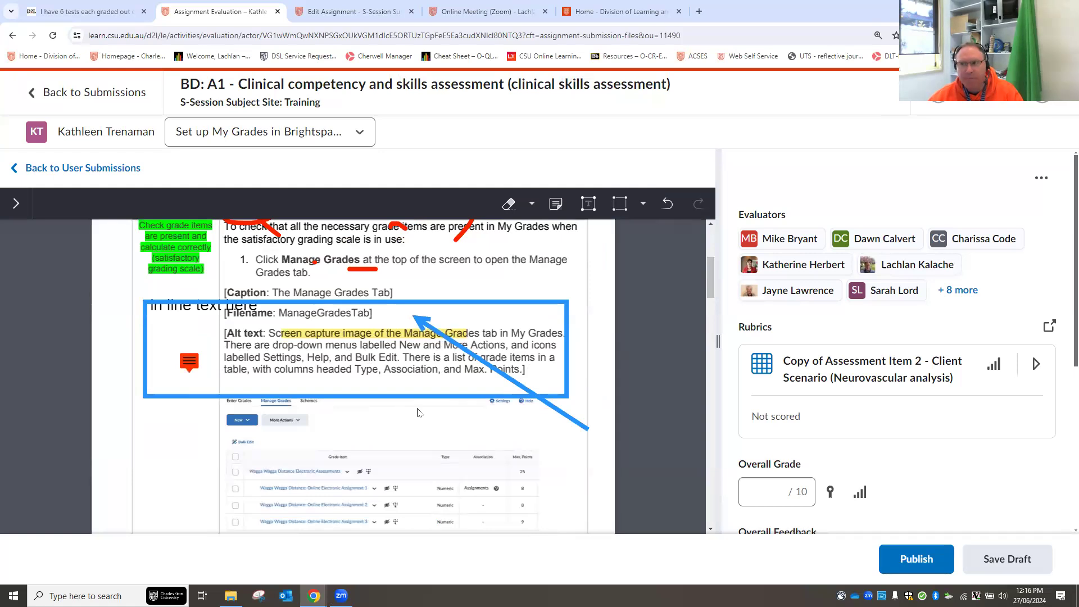
# - Undo the last annotation made on the submission document
pyautogui.scroll(4, 432, 414)
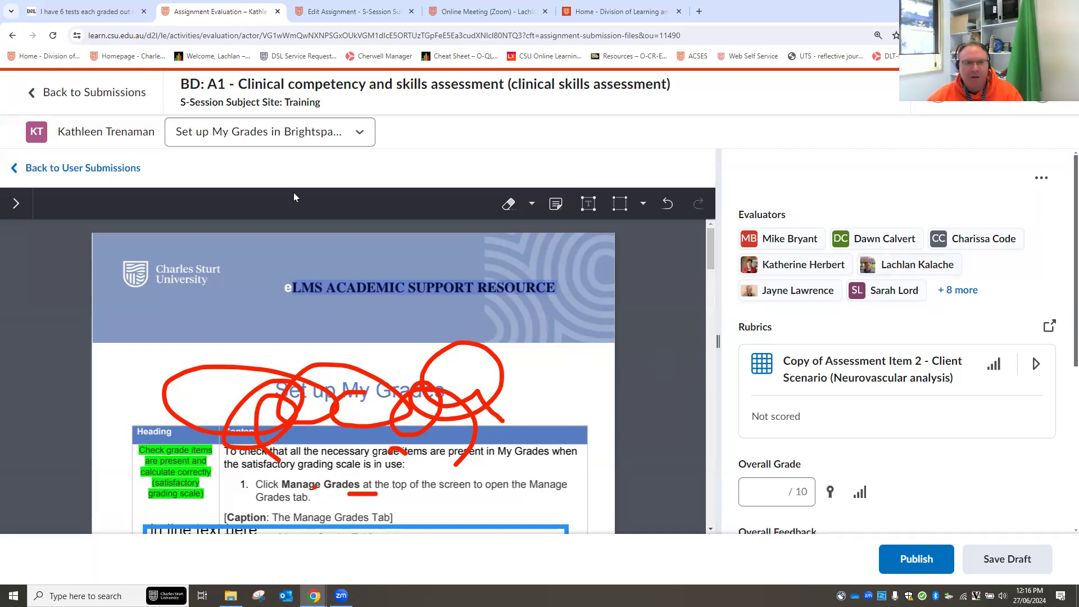
pyautogui.click(669, 211)
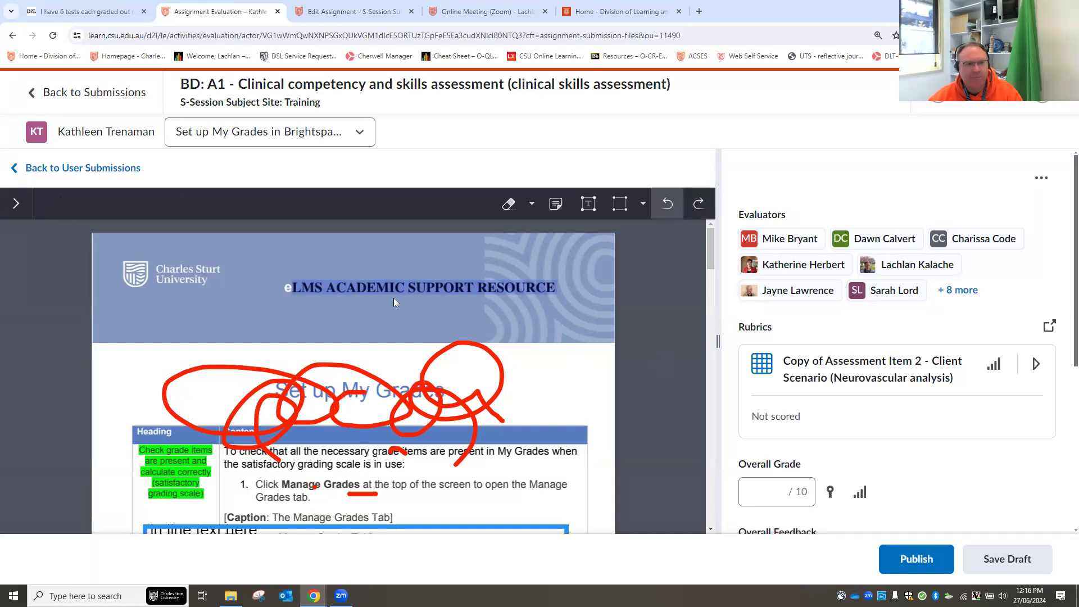
# - Reduce the page zoom until the document viewer's full set of tools fits, and check the download options for the submission
pyautogui.hotkey('ctrl', '+')
pyautogui.hotkey('ctrl', '+')
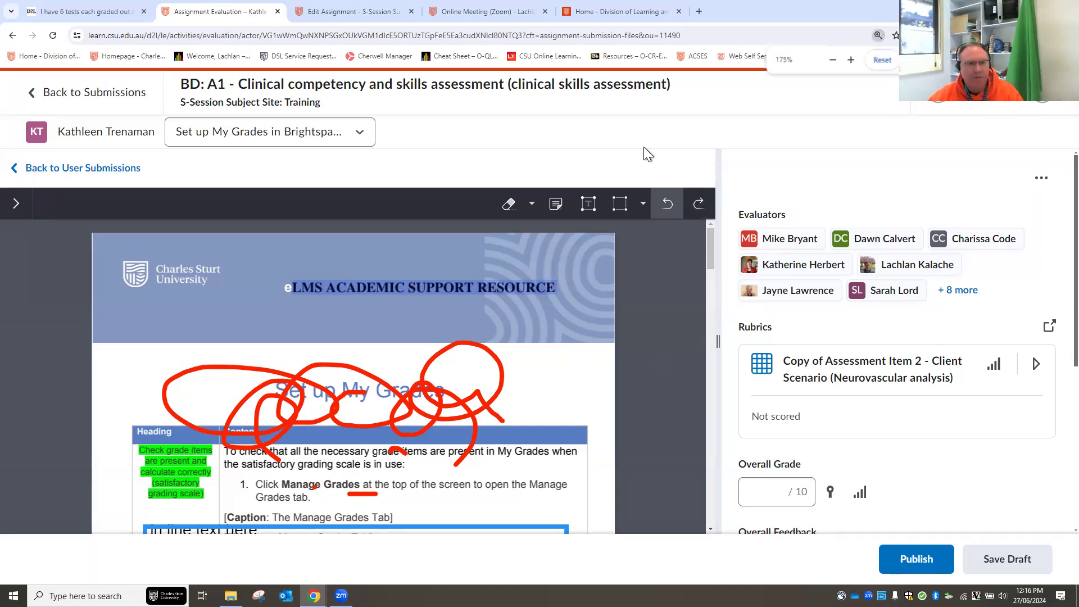
pyautogui.hotkey('ctrl', '-')
pyautogui.hotkey('ctrl', '-')
pyautogui.hotkey('ctrl', '-')
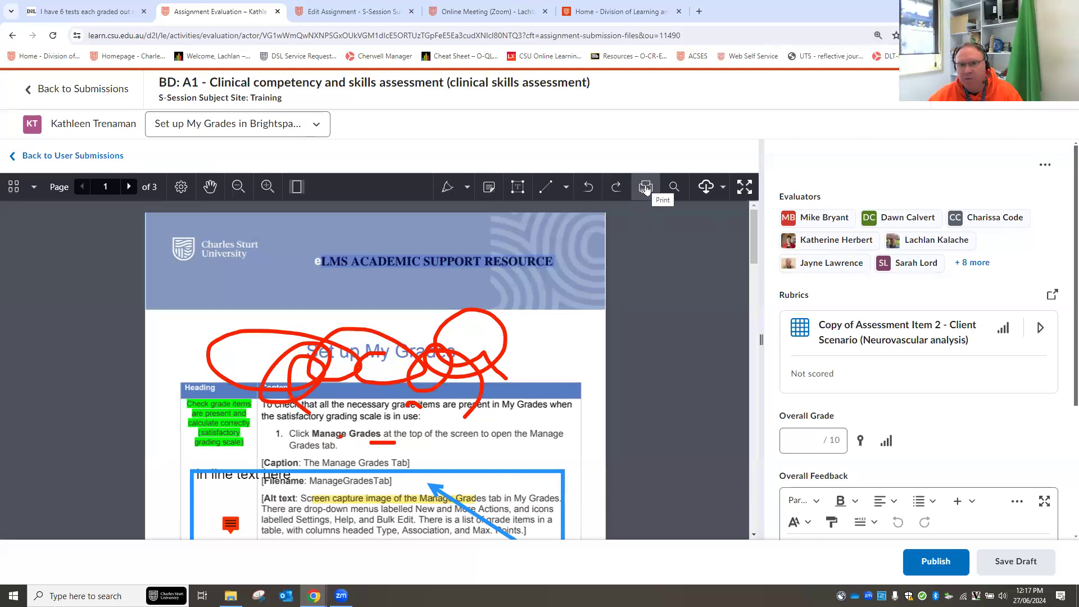
pyautogui.click(722, 189)
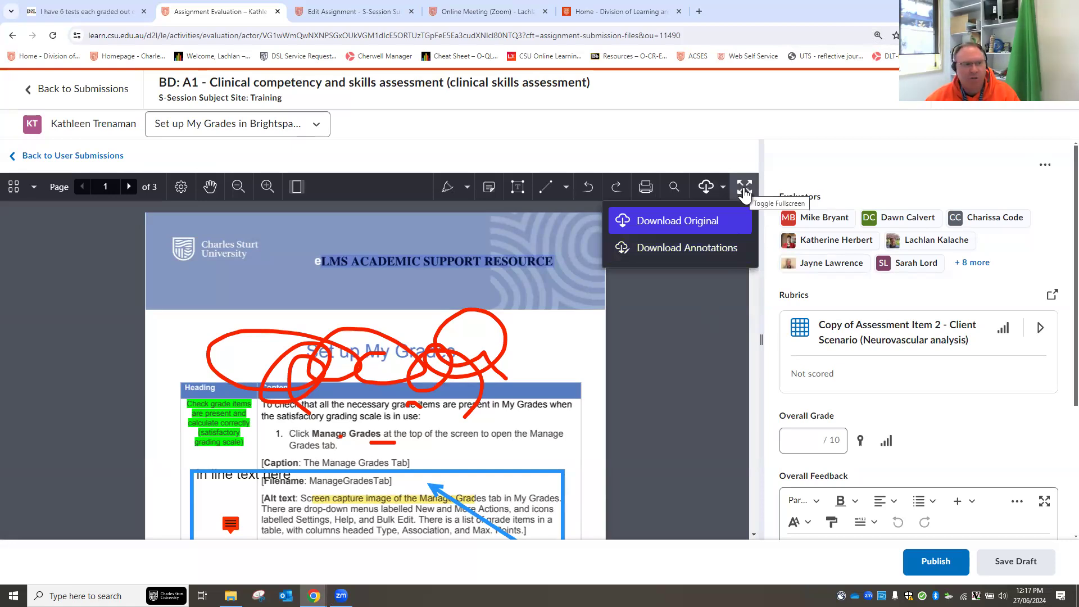
pyautogui.click(679, 440)
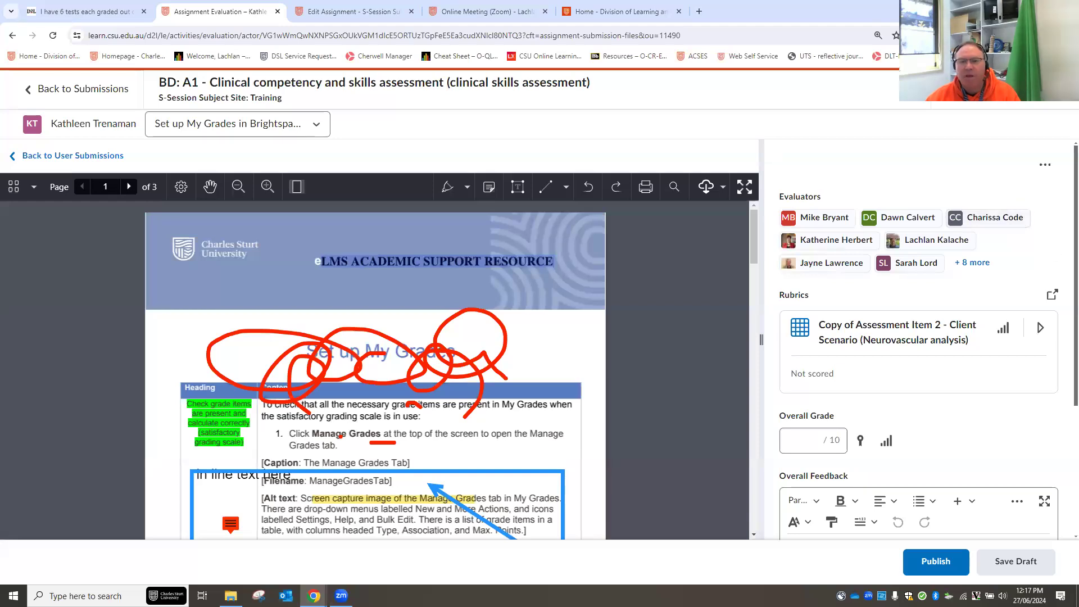
# - Widen the evaluation pane and expand the Copy of Assessment Item 2 - Client Scenario rubric to review its criteria
pyautogui.moveTo(759, 336); pyautogui.dragTo(480, 337)
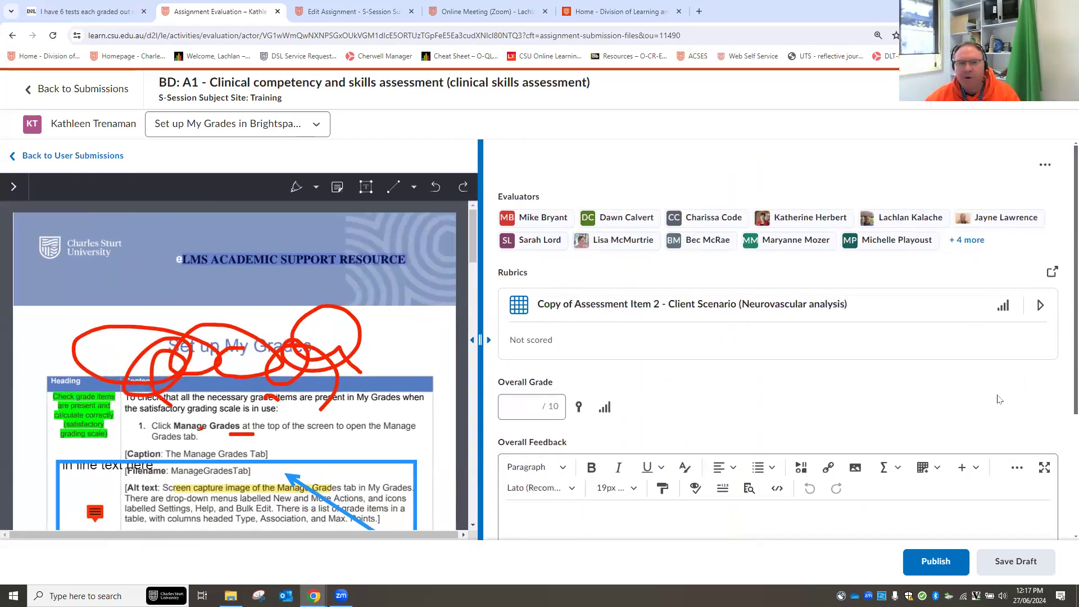
pyautogui.scroll(-1, 999, 399)
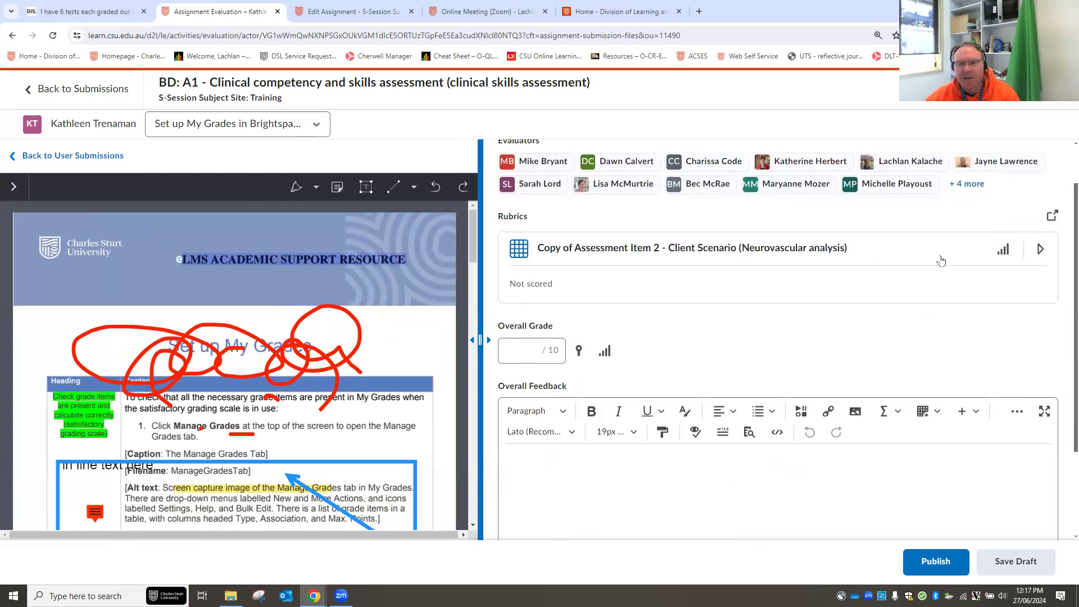
pyautogui.click(889, 253)
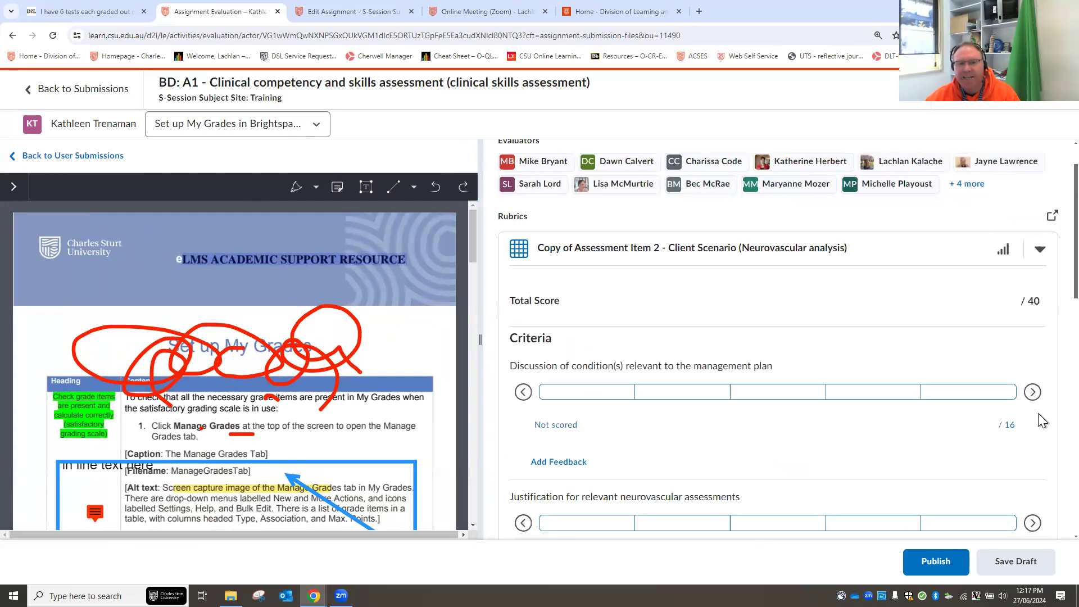
pyautogui.scroll(-1, 916, 454)
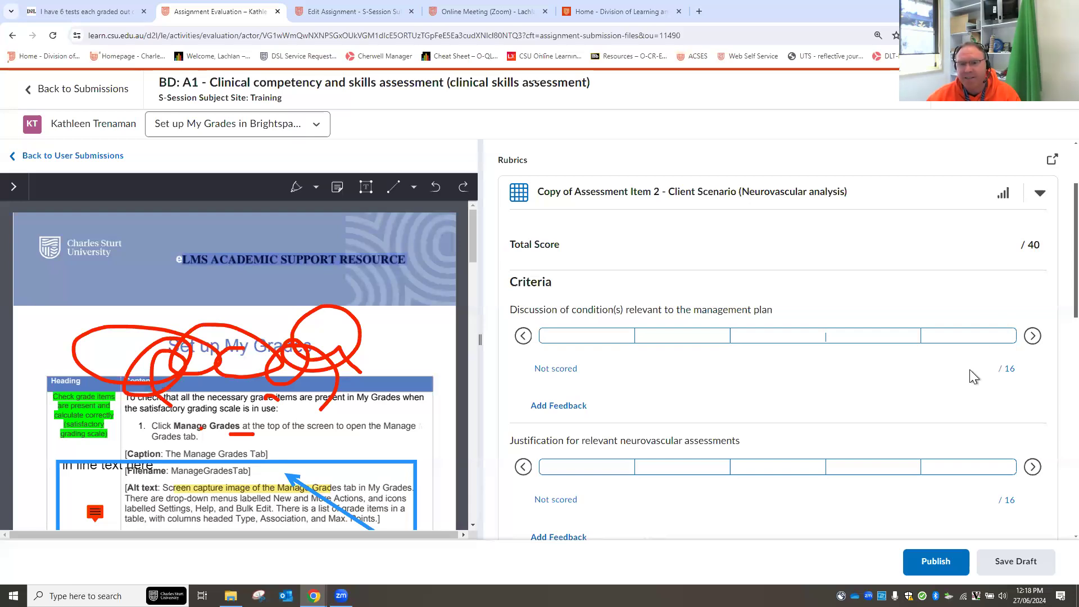
pyautogui.scroll(-2, 791, 417)
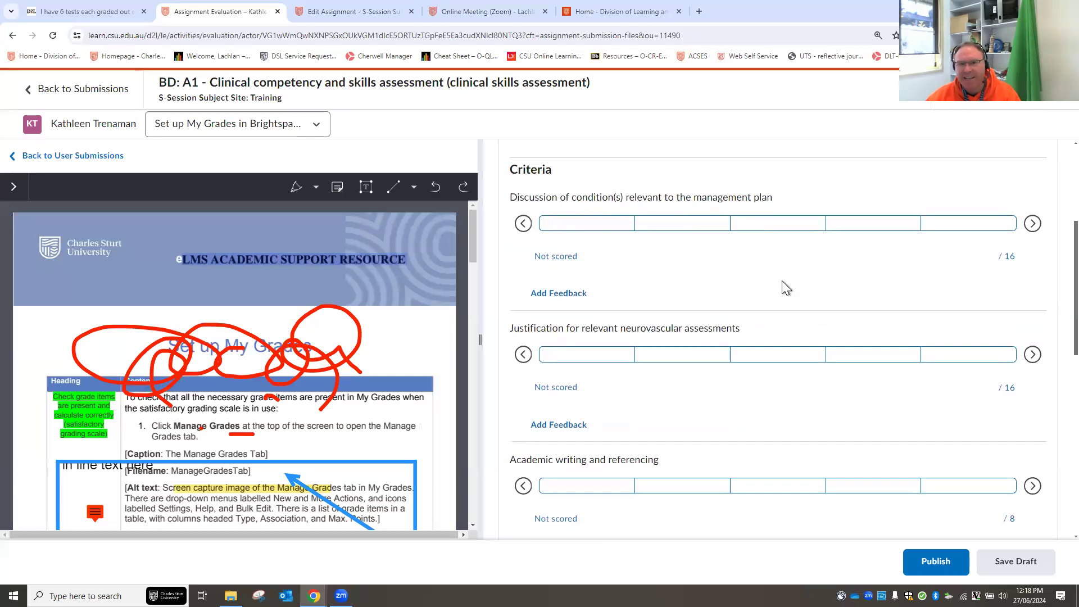
pyautogui.scroll(1, 781, 281)
pyautogui.scroll(1, 823, 306)
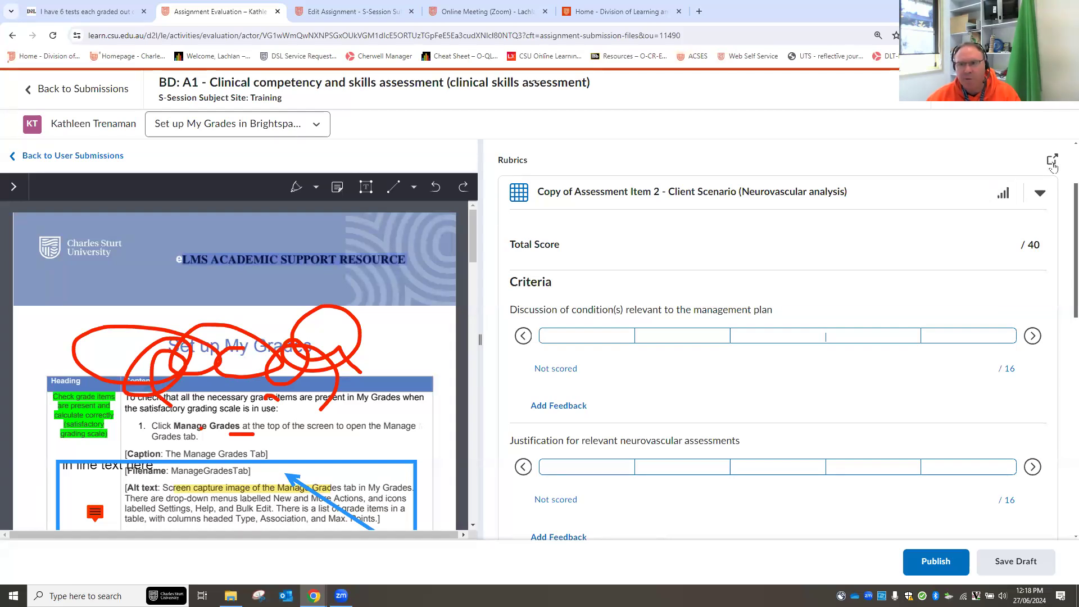
# - Rate the criterion Discussion of condition(s) relevant to the management plan as Distinction and override its score with 13.85
pyautogui.scroll(-1, 810, 371)
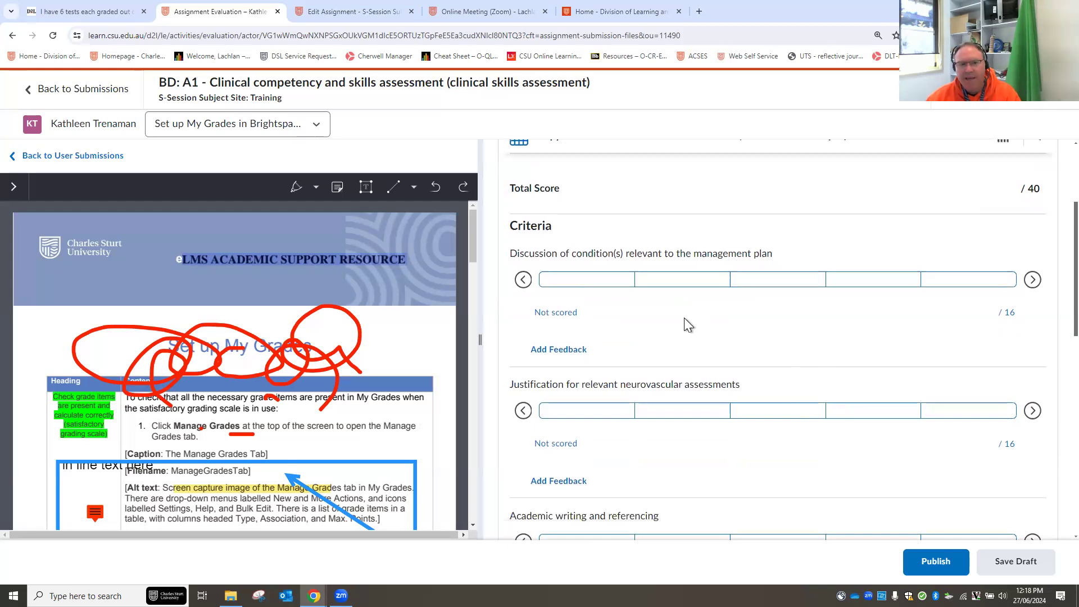
pyautogui.click(678, 281)
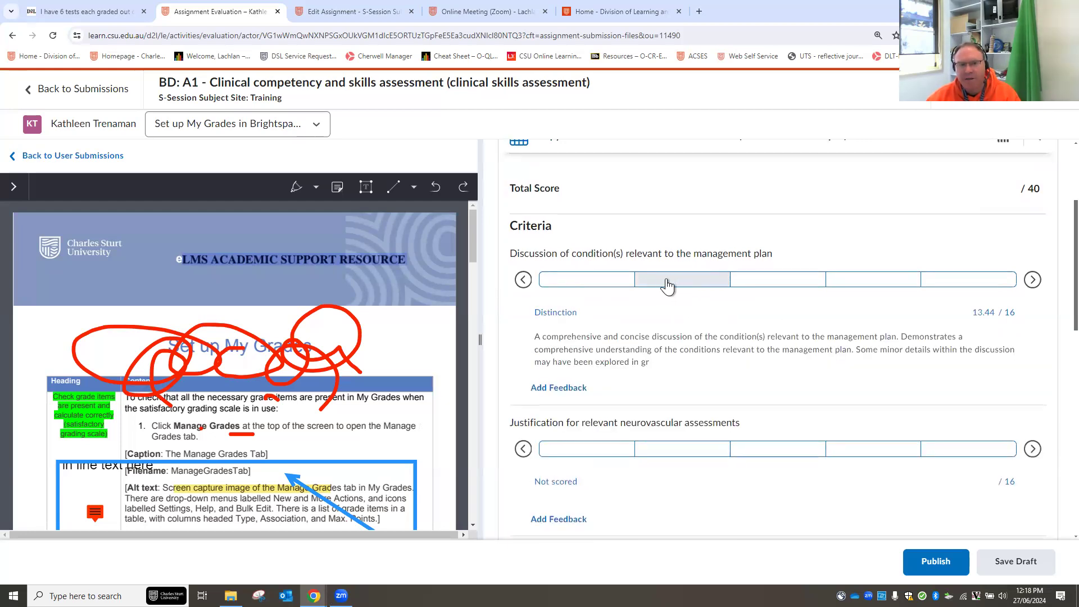
pyautogui.click(667, 285)
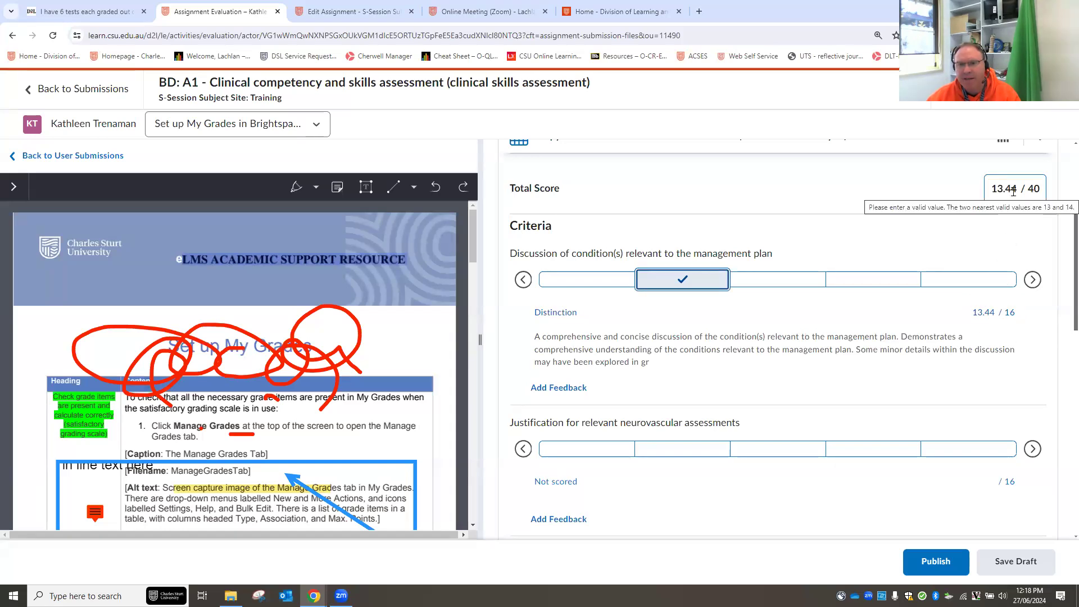
pyautogui.click(990, 312)
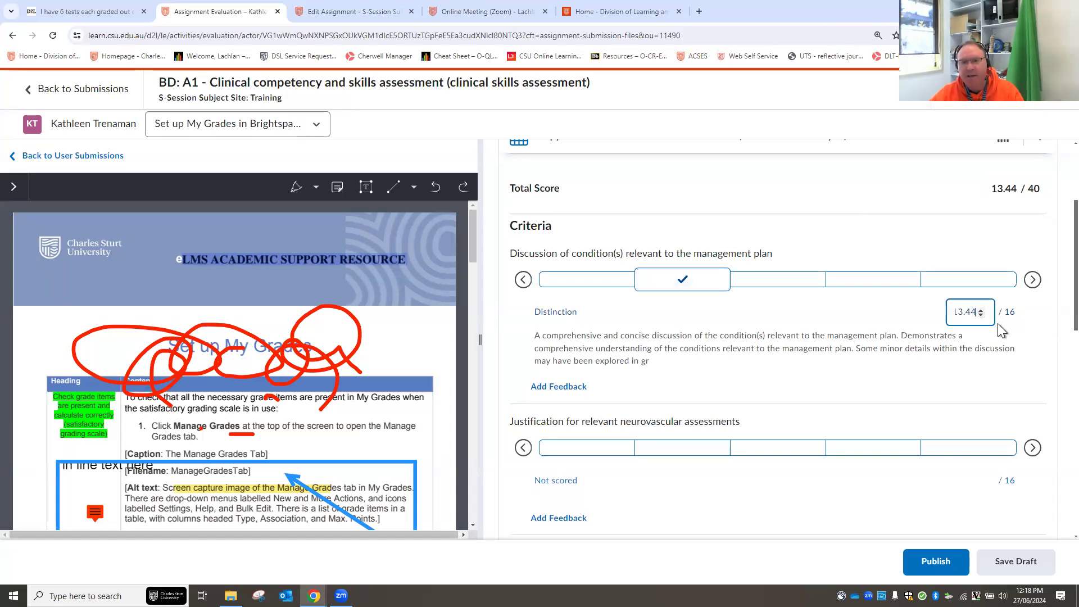
pyautogui.press('BackSpace')
pyautogui.press('BackSpace')
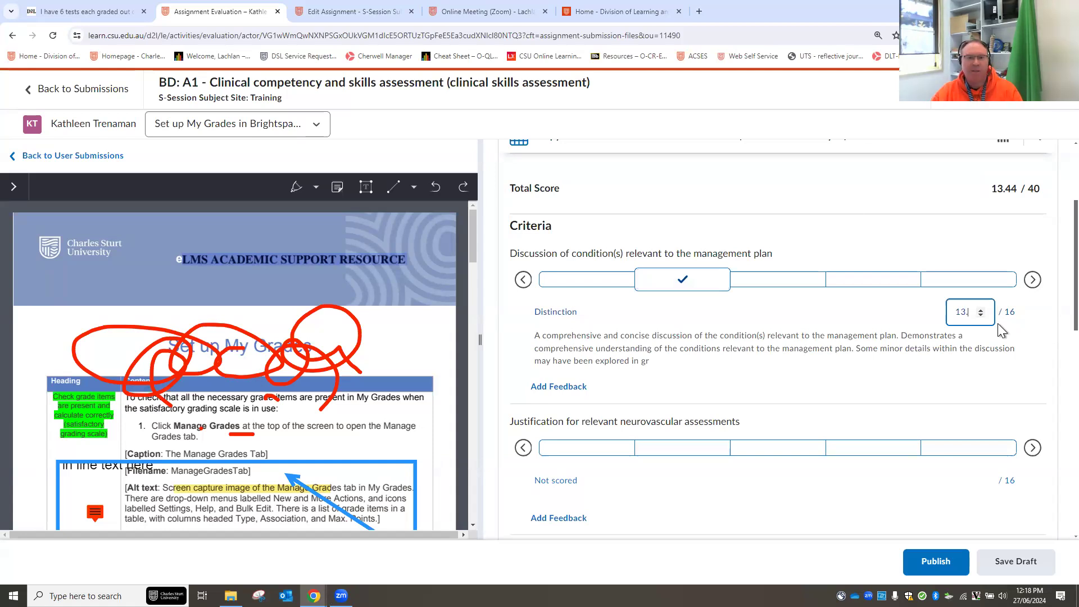
pyautogui.write('85')
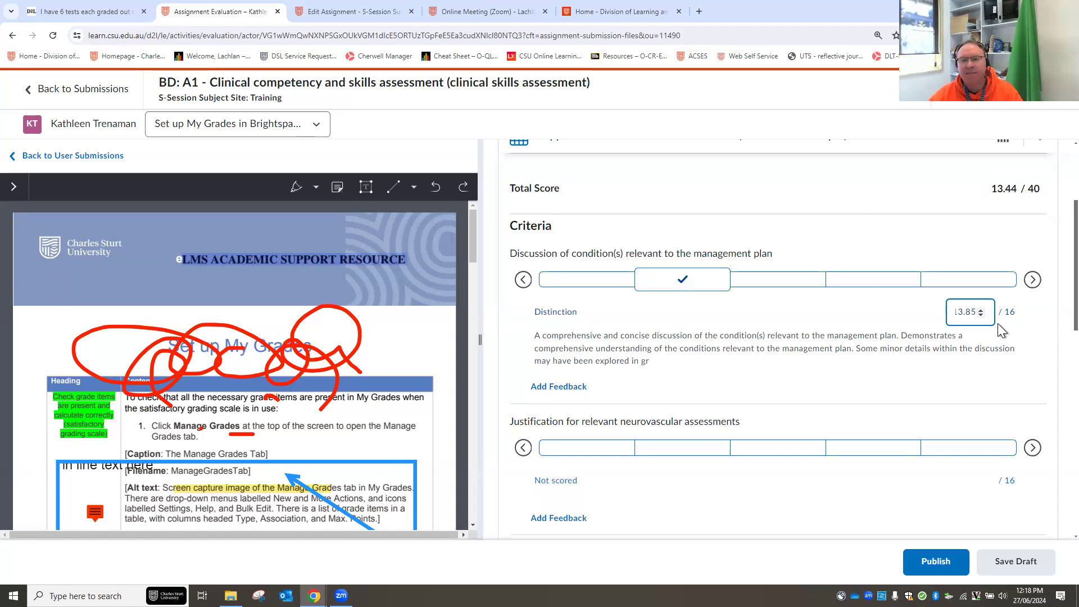
pyautogui.click(915, 318)
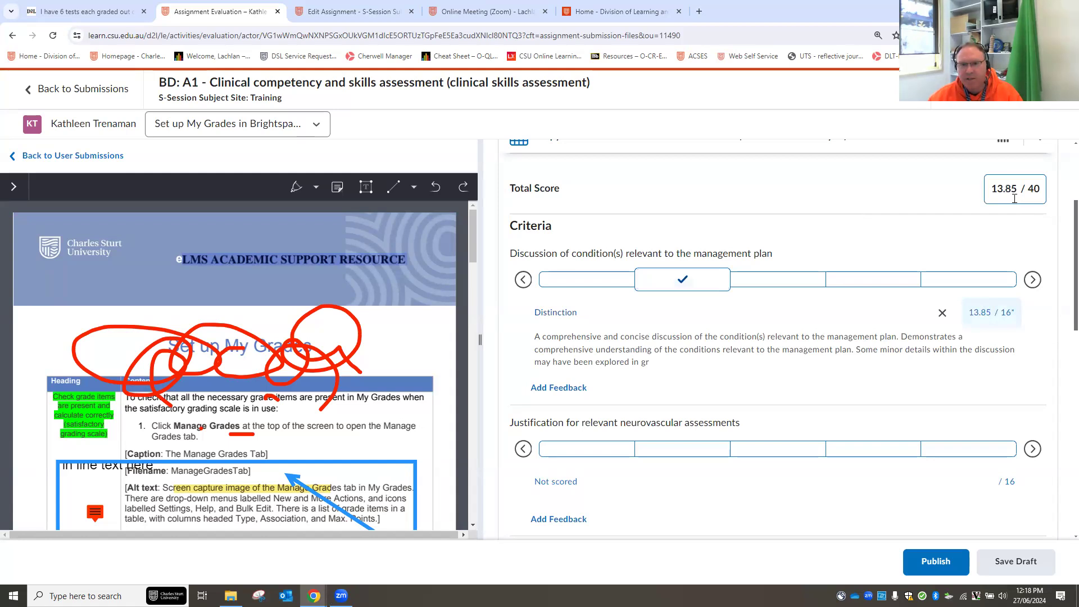
# - Rate Justification for relevant neurovascular assessments as Credit and Academic writing and referencing as Distinction
pyautogui.scroll(-1, 815, 396)
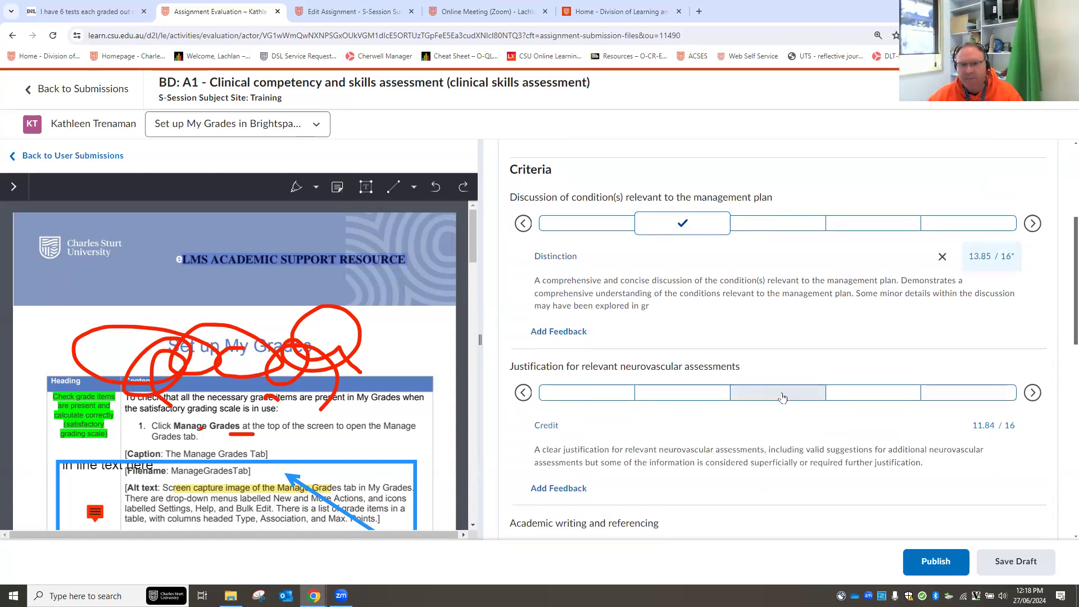
pyautogui.click(782, 396)
pyautogui.scroll(-1, 899, 475)
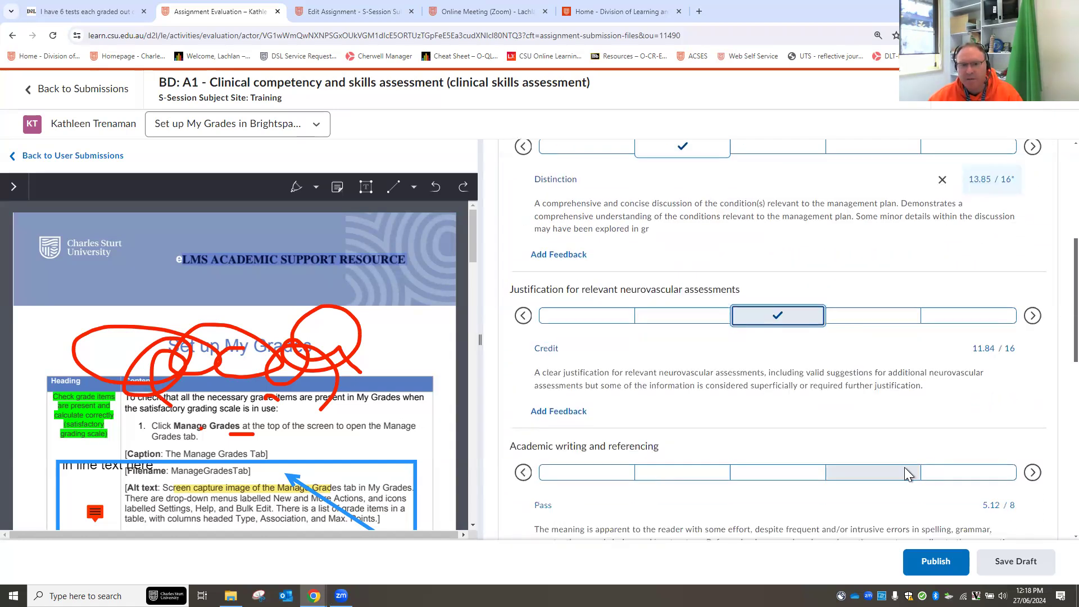
pyautogui.scroll(-1, 906, 470)
pyautogui.click(697, 438)
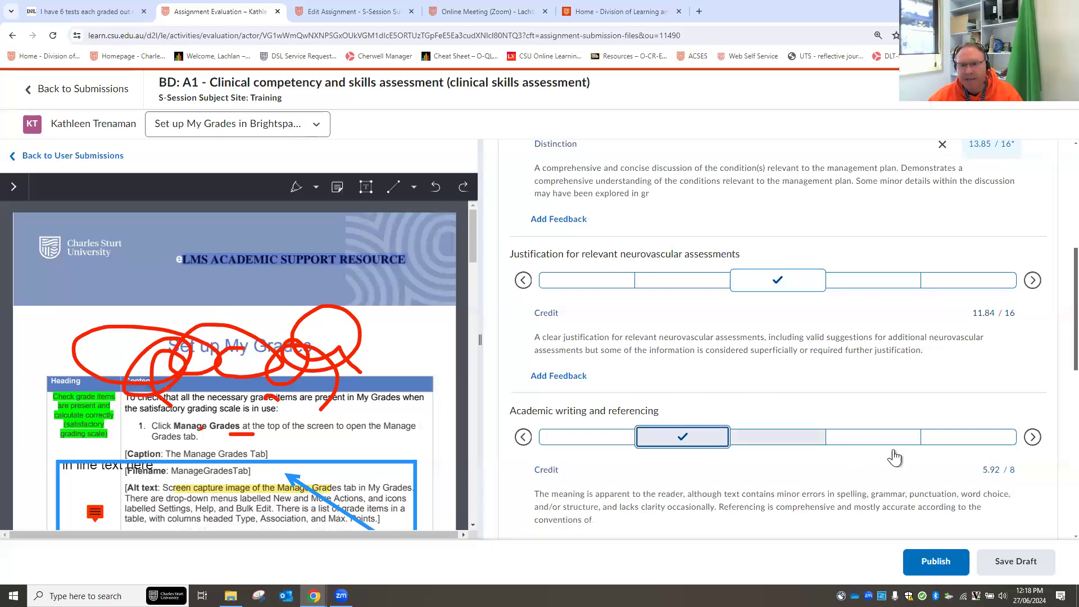
# - Add the criterion feedback "criterion feedback just for this part.." to Discussion of condition(s) relevant to the management plan
pyautogui.scroll(3, 996, 388)
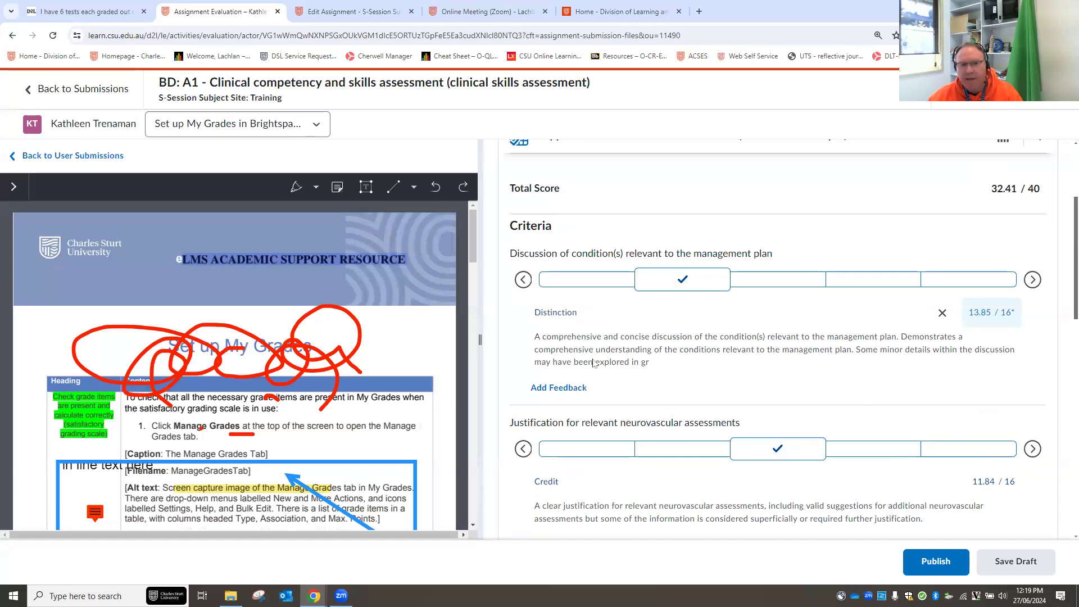
pyautogui.click(559, 389)
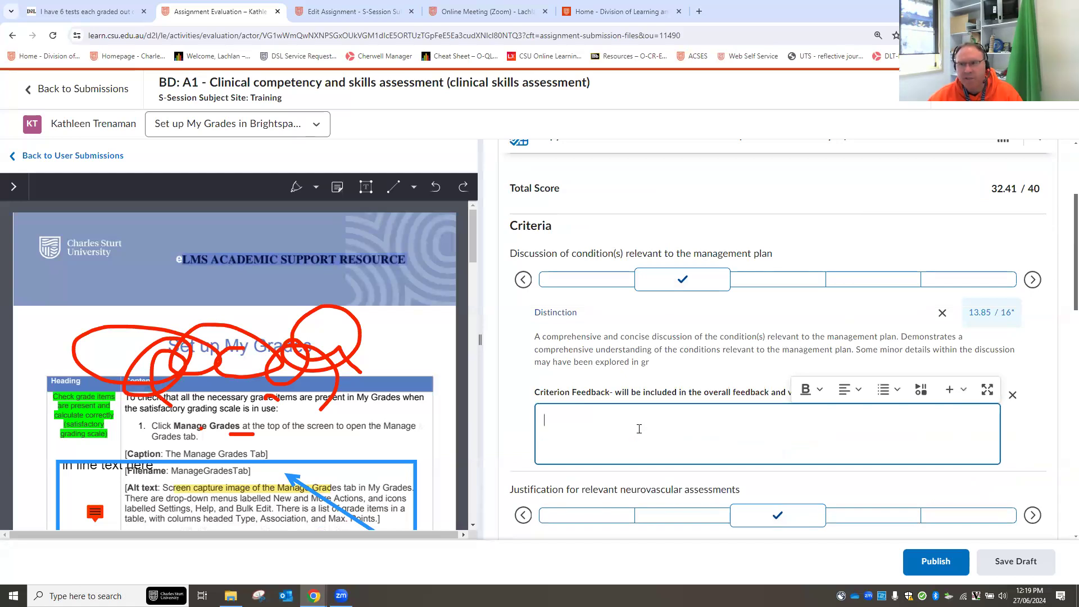
pyautogui.write('criterion ')
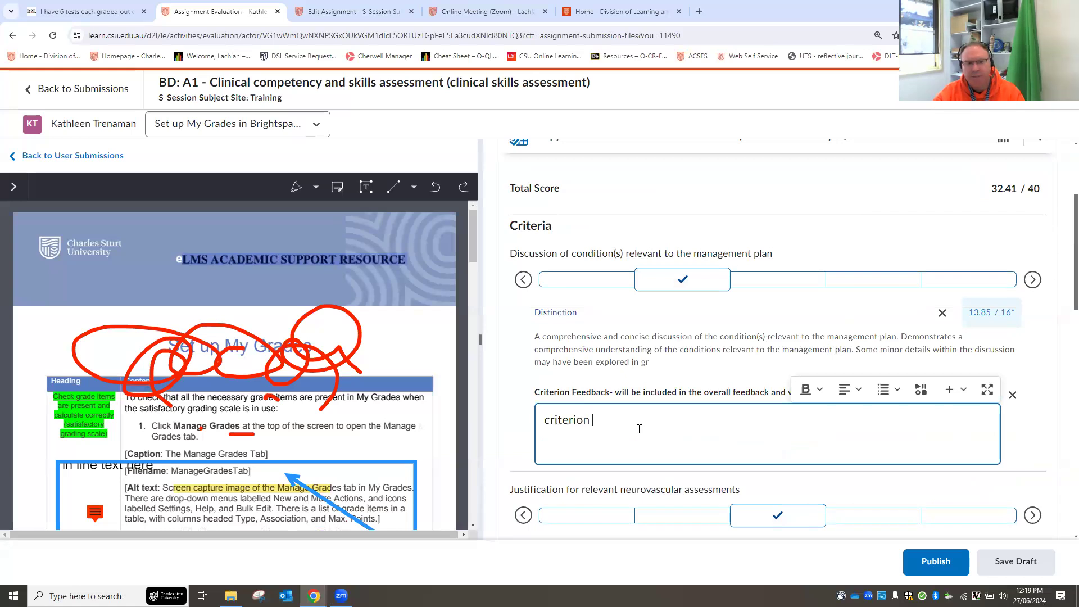
pyautogui.write('feedback just for this part..')
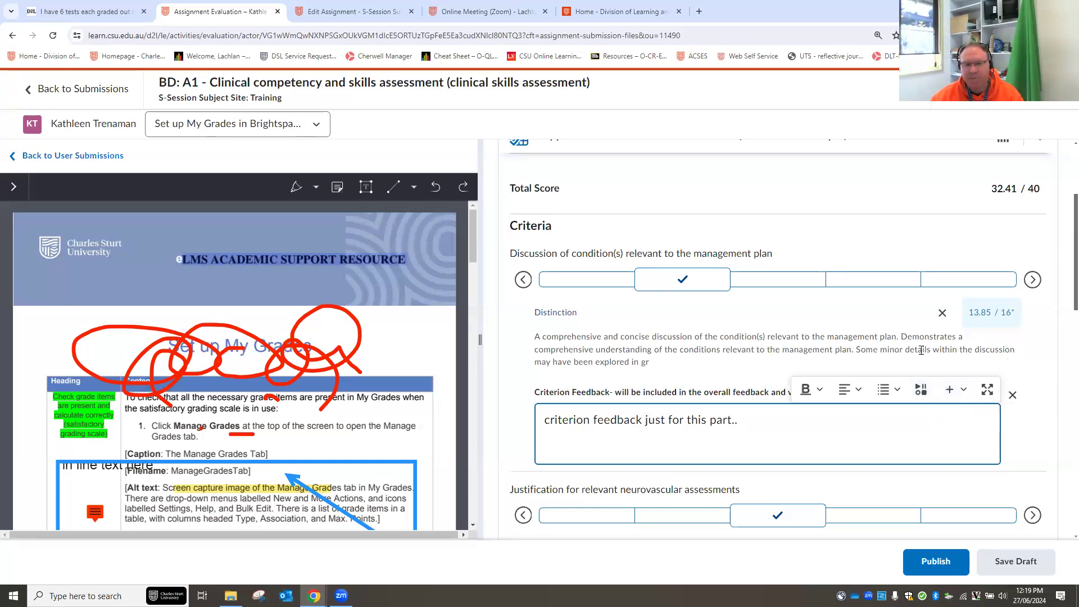
pyautogui.click(743, 362)
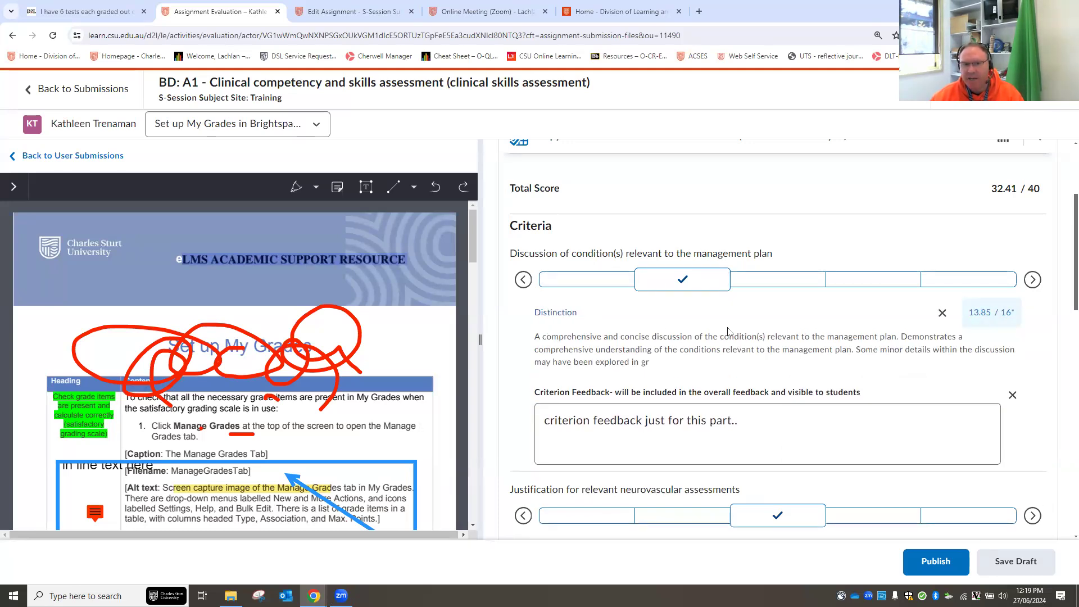
# - Enter "feedback on task here..." as the overall feedback for the submission
pyautogui.scroll(-2, 818, 393)
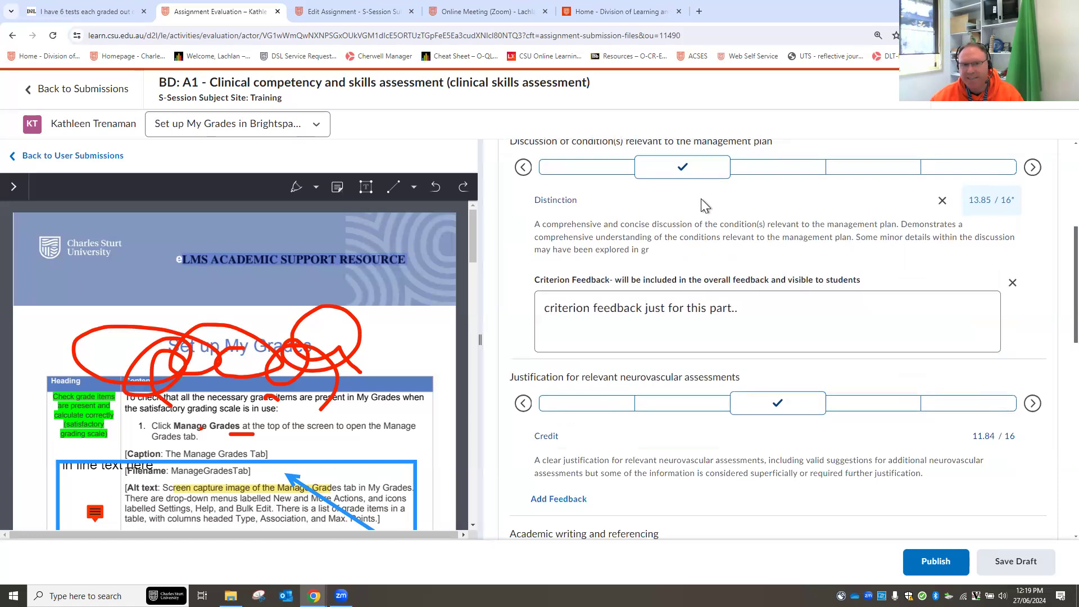
pyautogui.scroll(-5, 797, 430)
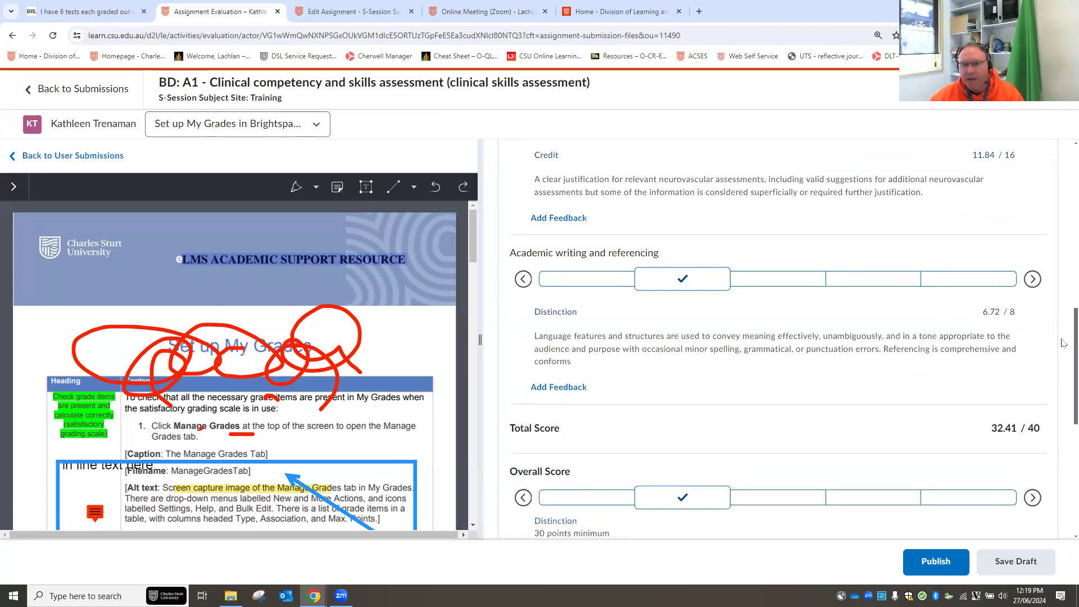
pyautogui.scroll(-4, 1064, 347)
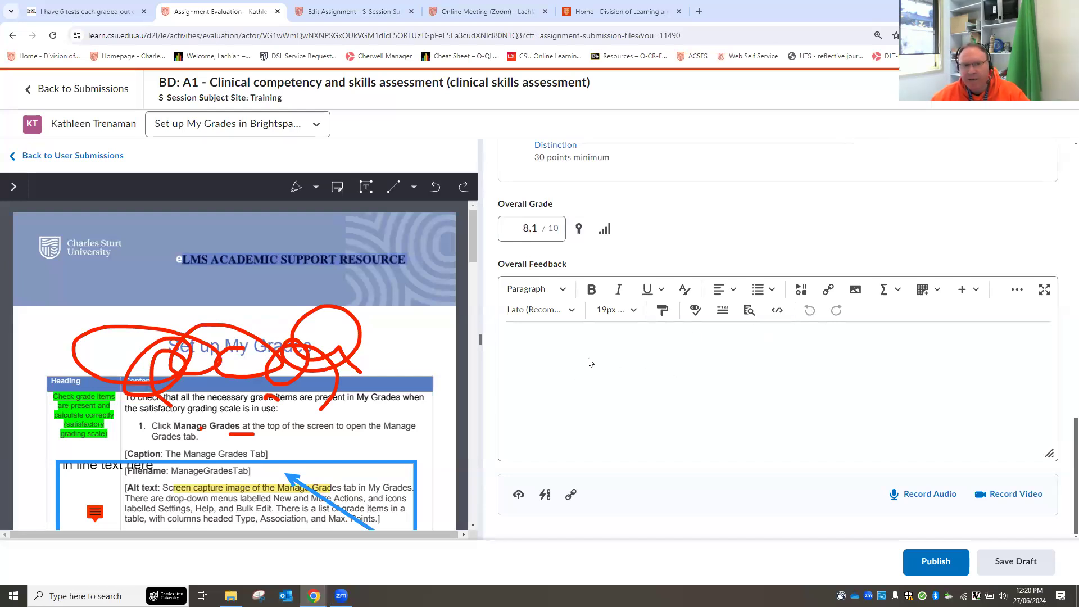
pyautogui.click(974, 380)
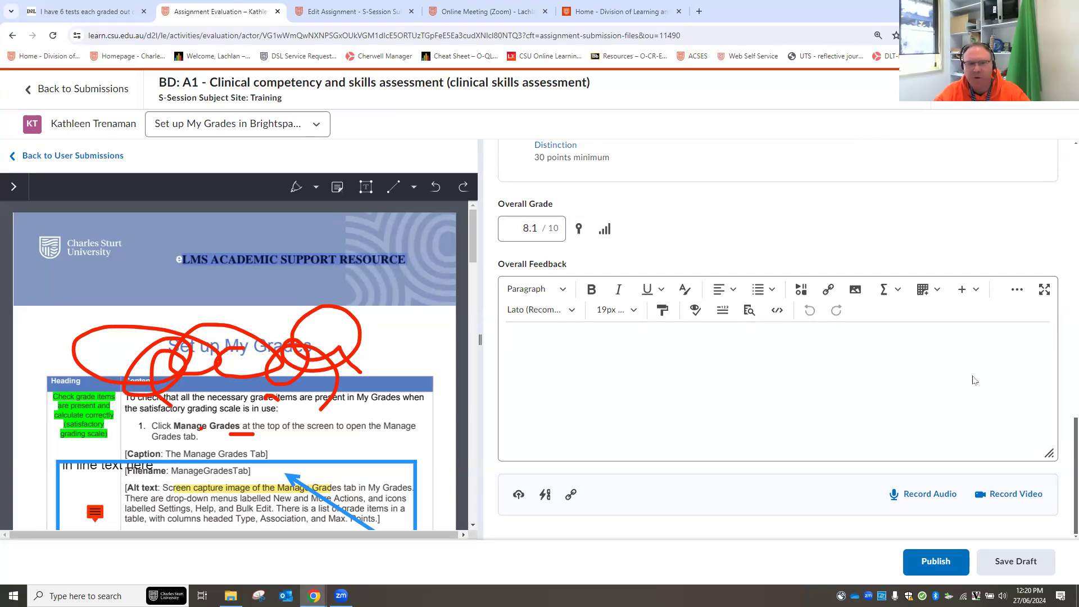
pyautogui.write('fee')
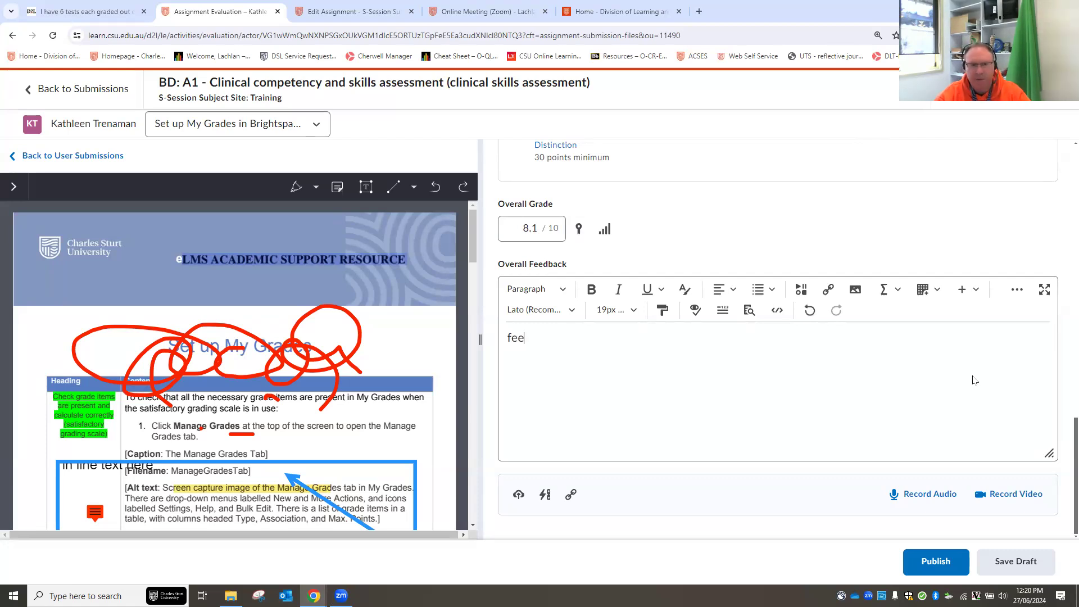
pyautogui.write('dback on task here...')
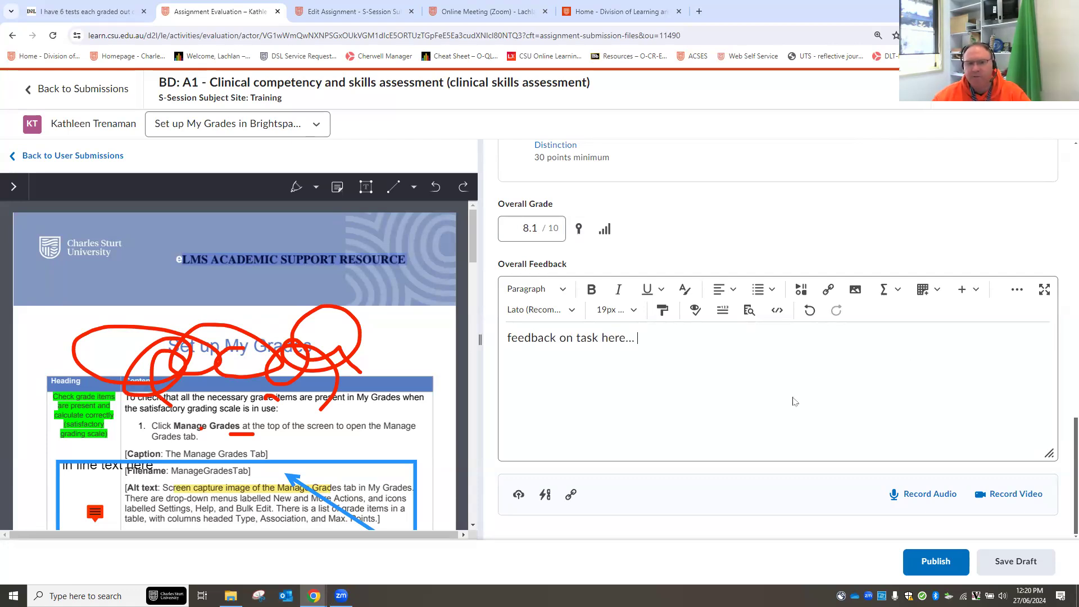
# - Check the sources available for attaching a file to the overall feedback, and close the list without adding one
pyautogui.click(519, 498)
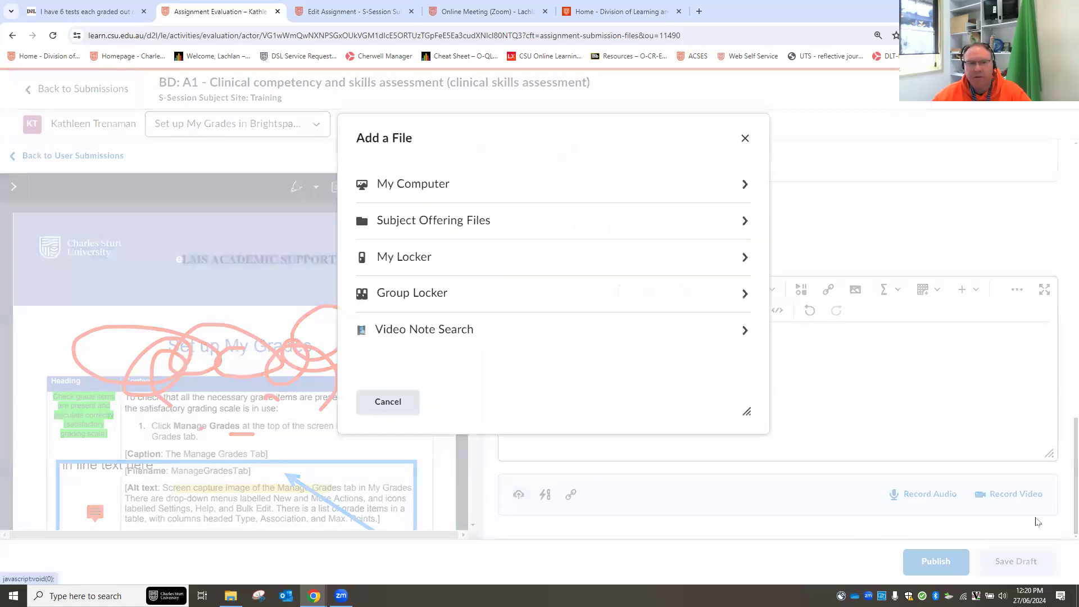
pyautogui.click(743, 140)
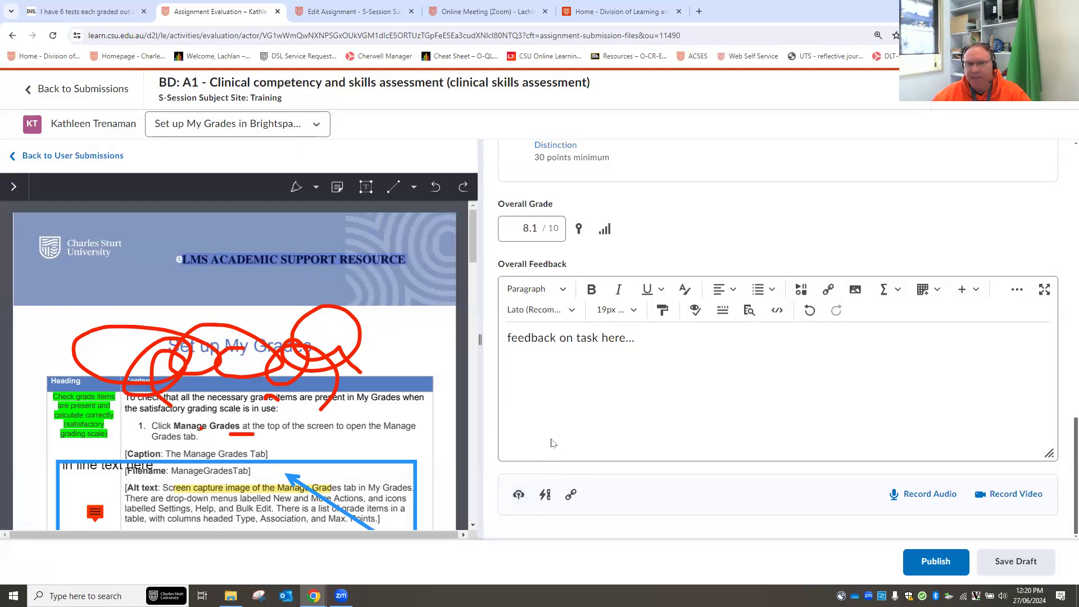
# - Attach the file "Set up My Grades in Brightspace (5).docx" from the computer to the overall feedback
pyautogui.click(520, 498)
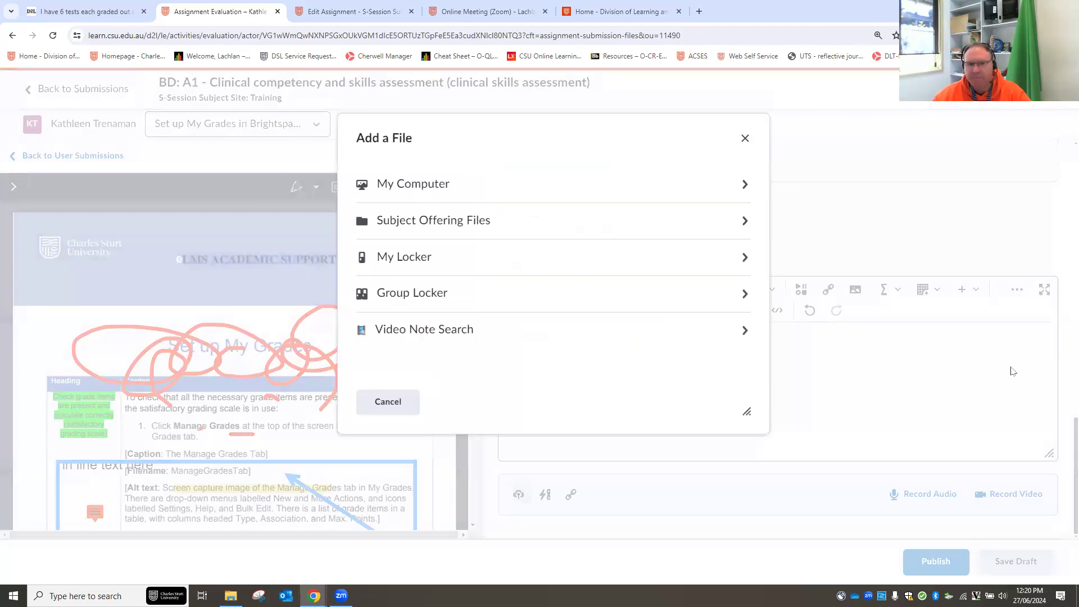
pyautogui.click(689, 188)
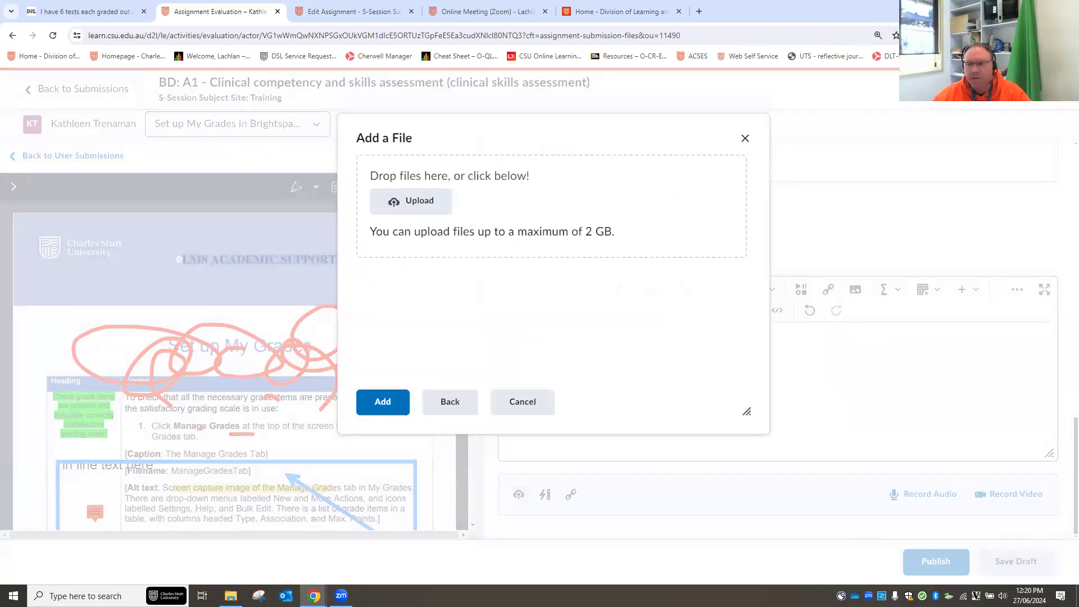
pyautogui.moveTo(726, 393); pyautogui.dragTo(484, 258)
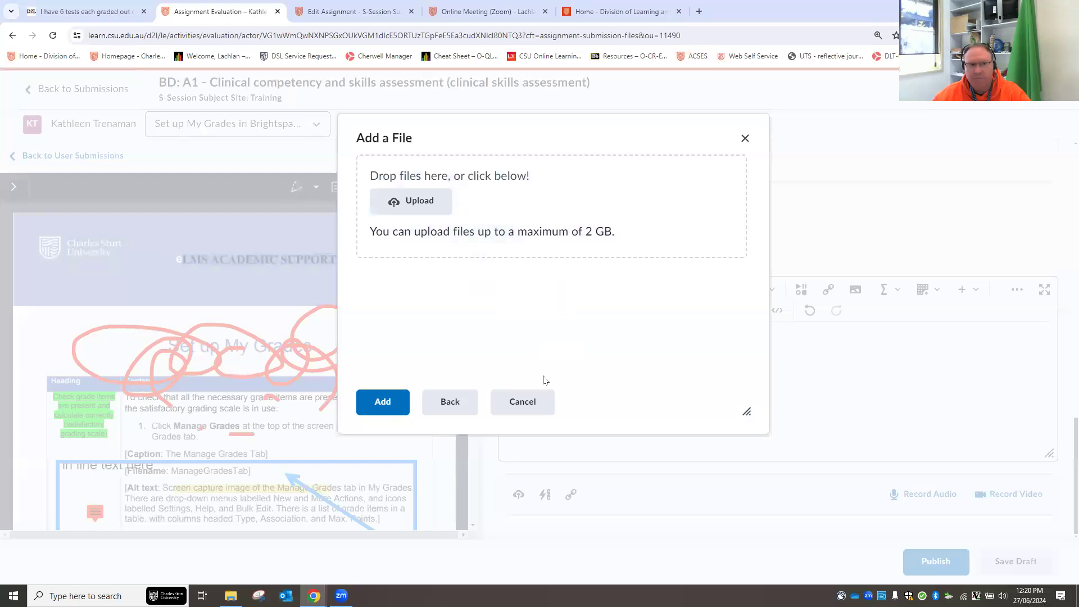
pyautogui.click(393, 407)
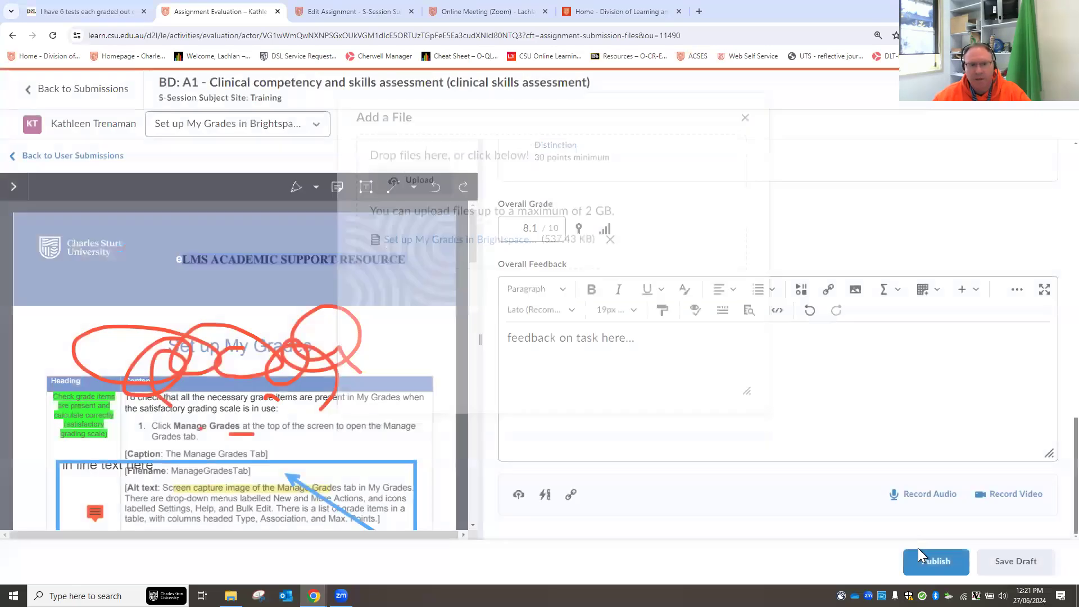
pyautogui.scroll(-1, 928, 440)
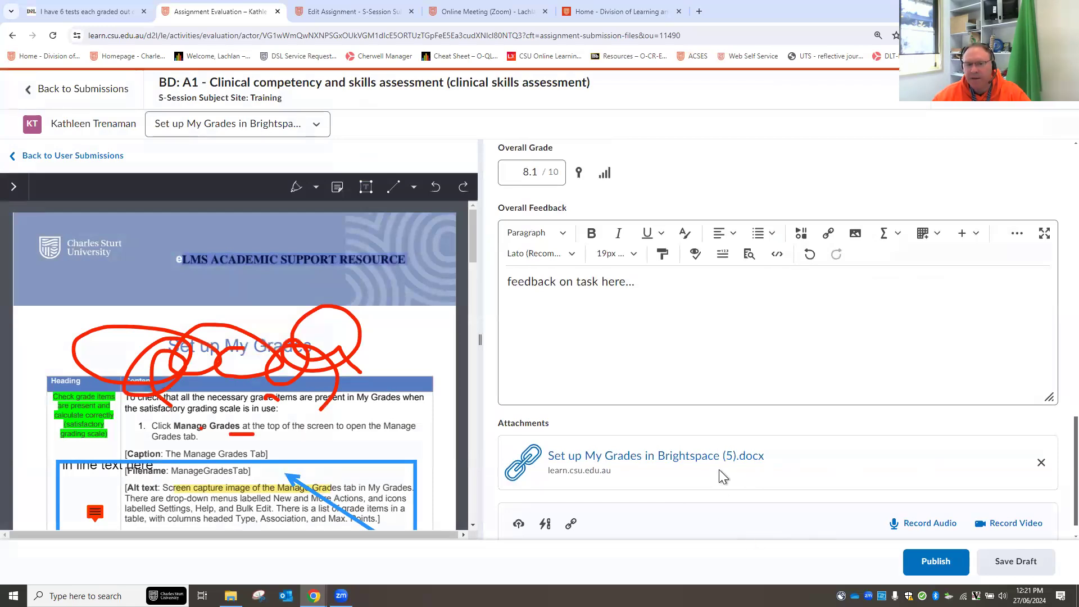
pyautogui.scroll(-1, 783, 494)
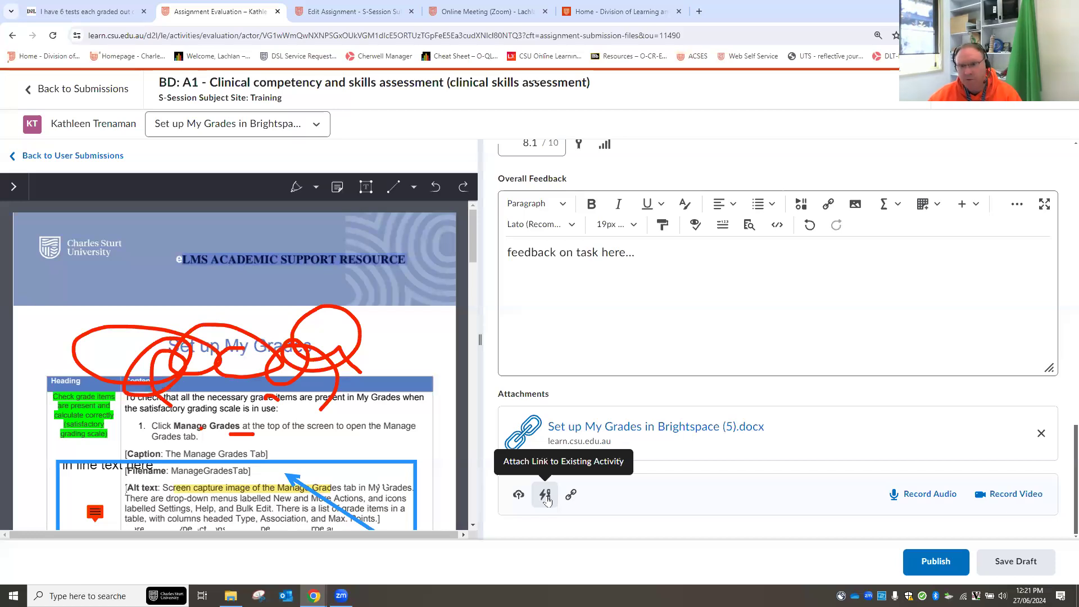
pyautogui.click(902, 411)
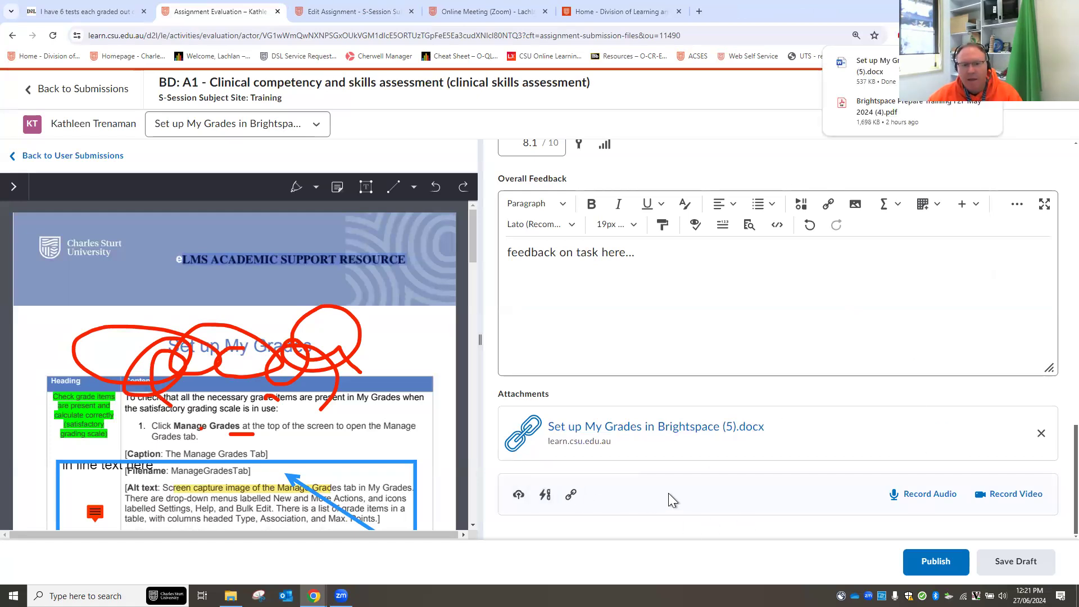
# - Open the rubric in a separate window, widen it to fit all level columns, and review the criteria and feedback
pyautogui.scroll(6, 801, 468)
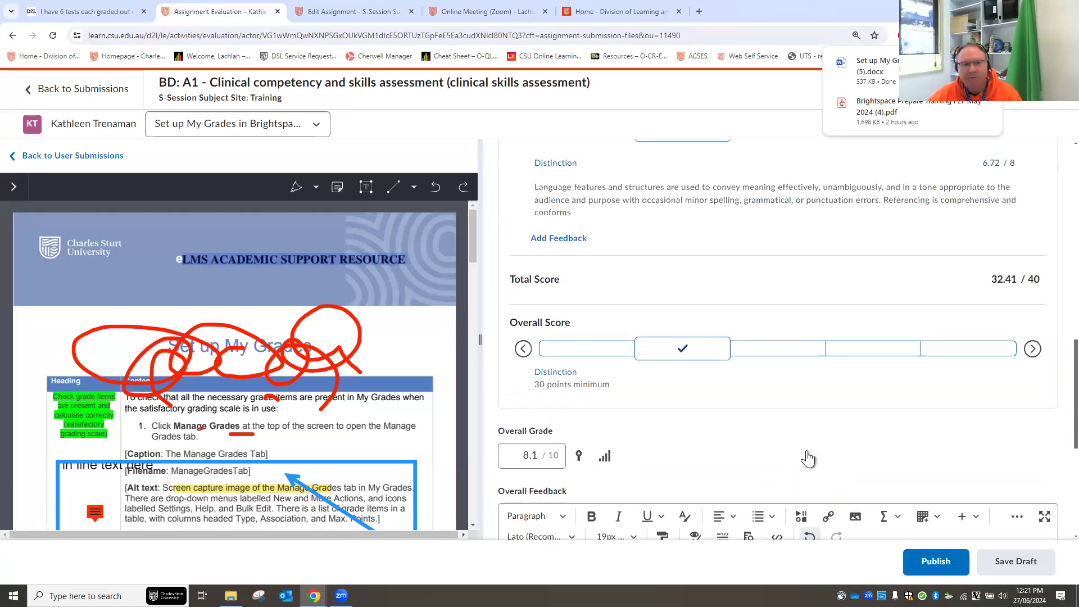
pyautogui.scroll(10, 808, 455)
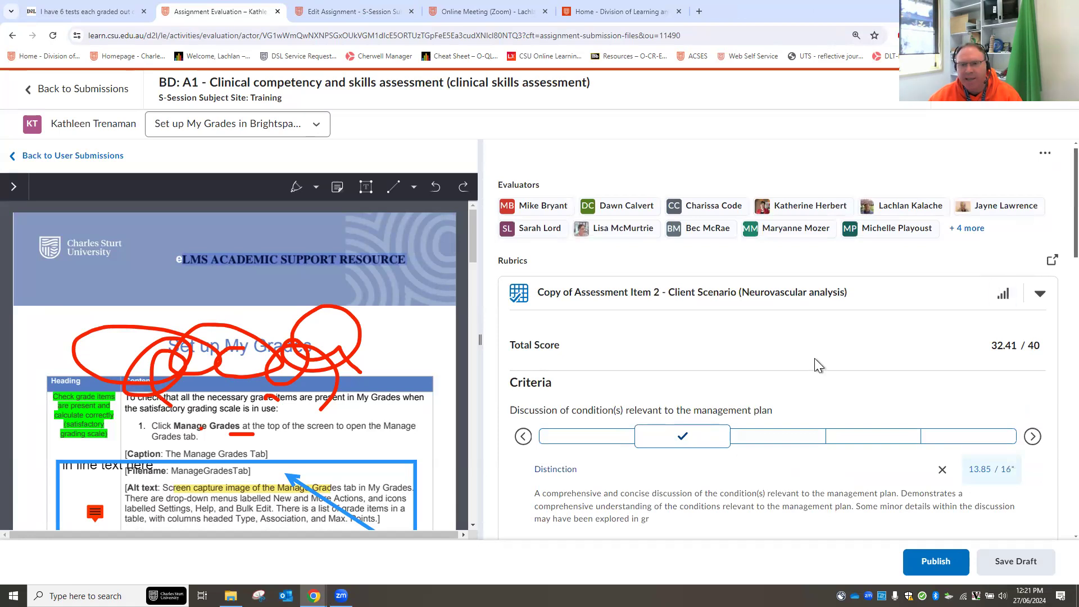
pyautogui.click(1051, 262)
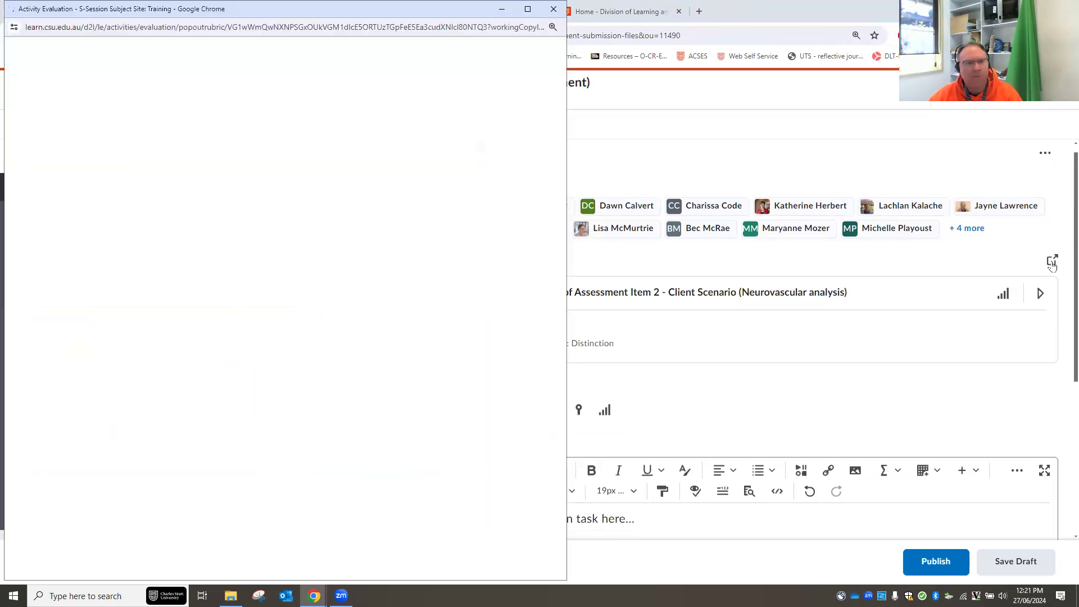
pyautogui.moveTo(568, 297); pyautogui.dragTo(733, 304)
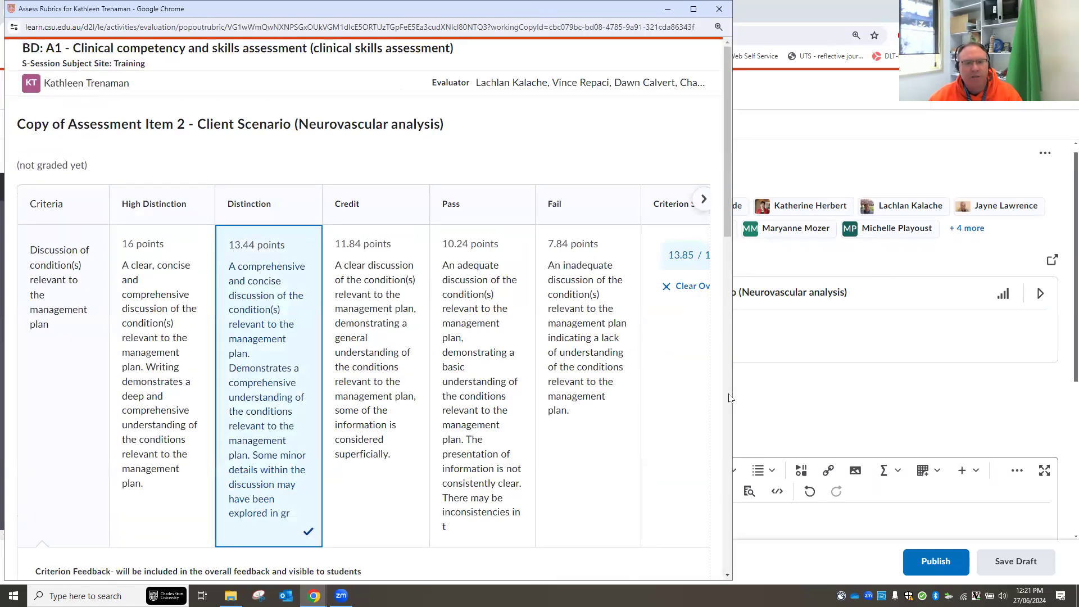
pyautogui.moveTo(728, 398); pyautogui.dragTo(849, 396)
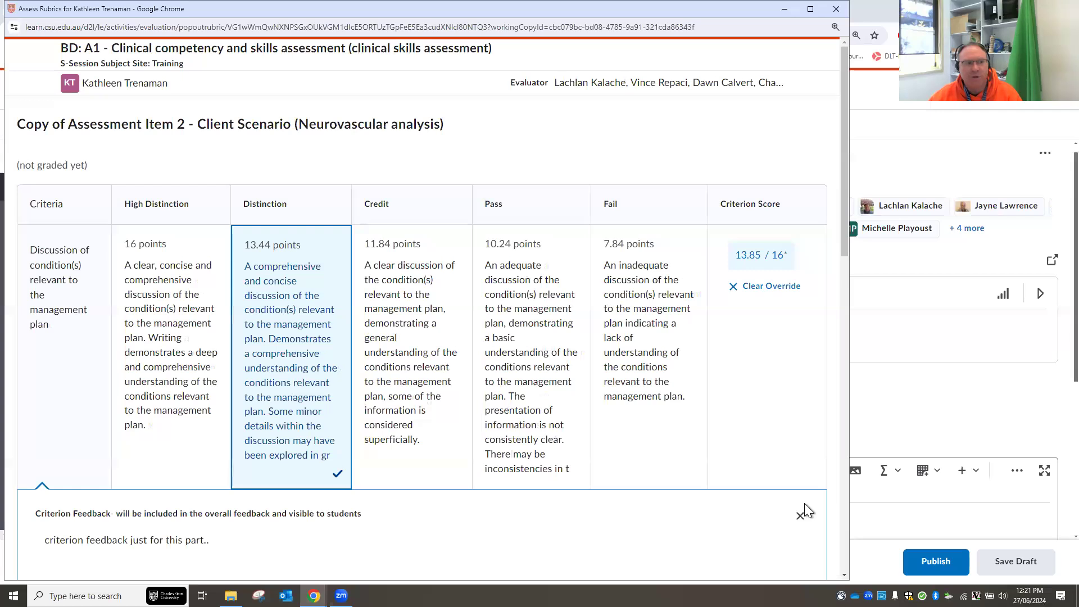
pyautogui.scroll(-6, 554, 343)
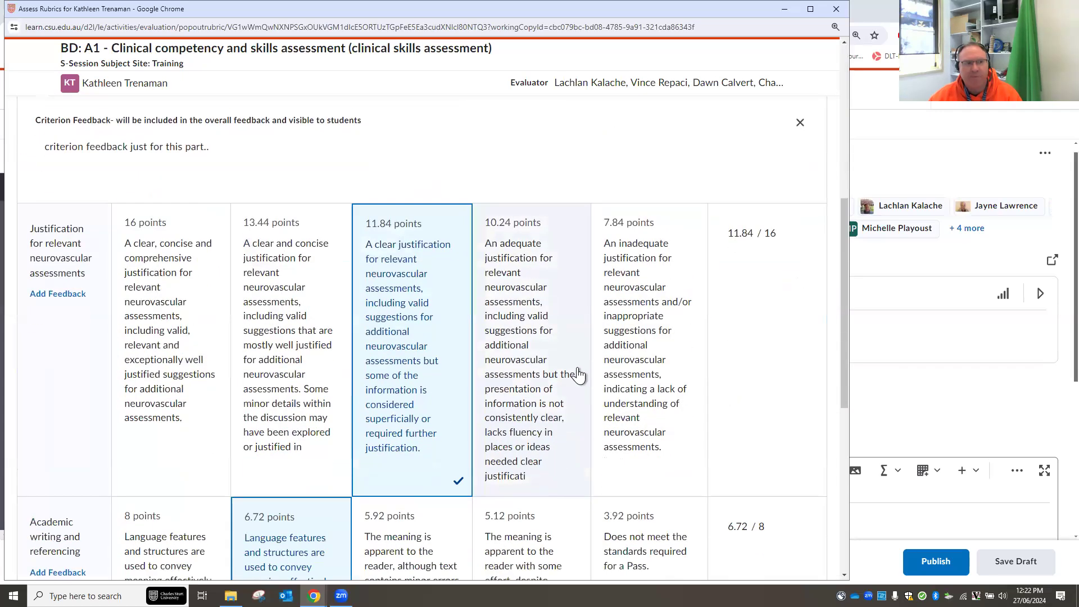
pyautogui.scroll(5, 573, 372)
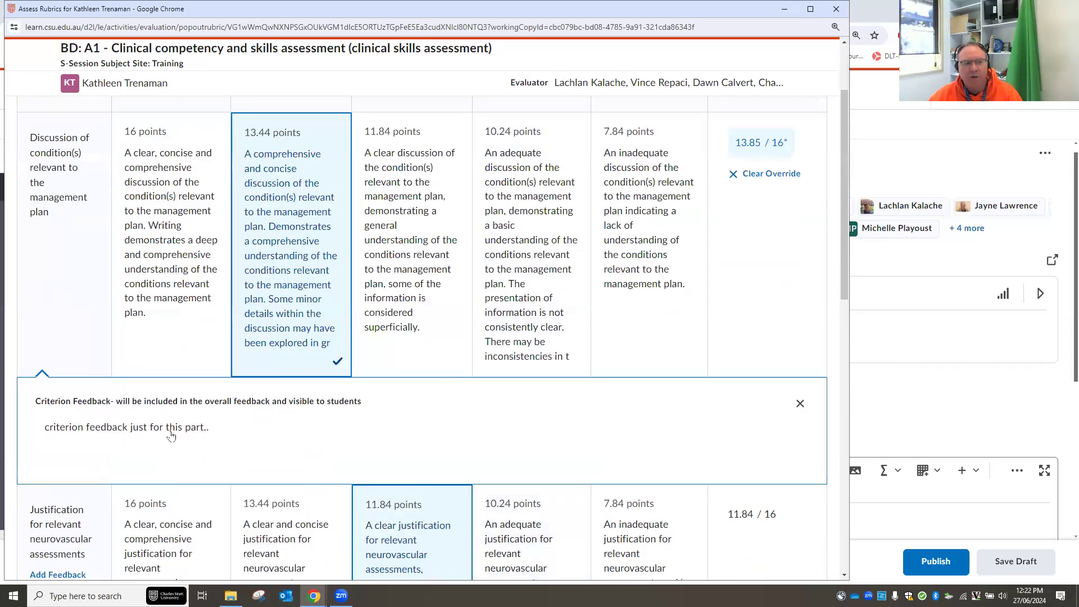
# - Rate Discussion of condition(s) relevant to the management plan as Pass in the separate rubric window, open its score for editing, and close the window
pyautogui.click(231, 432)
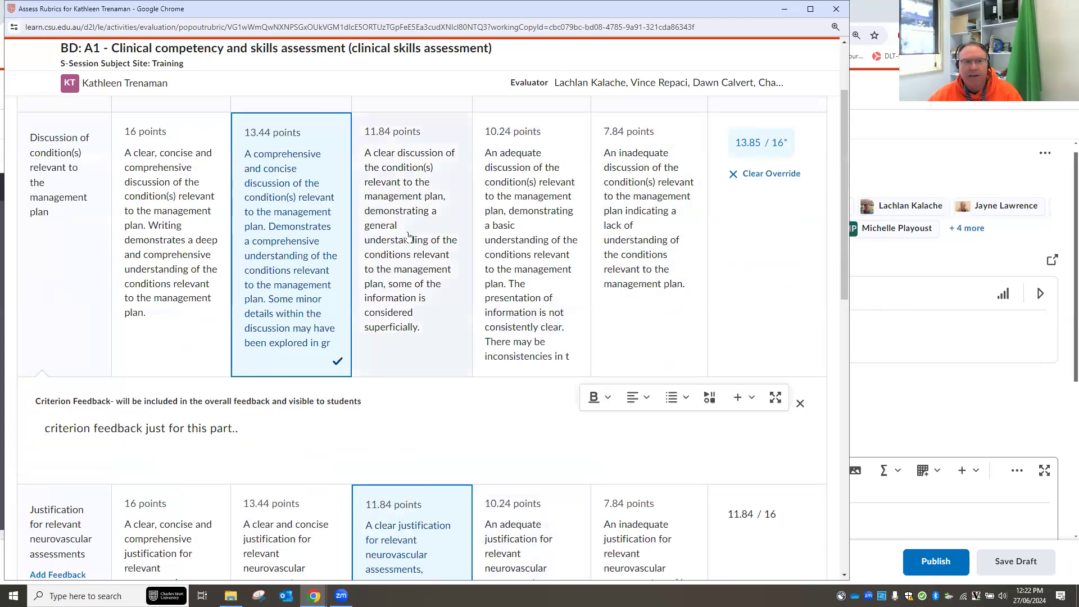
pyautogui.click(522, 194)
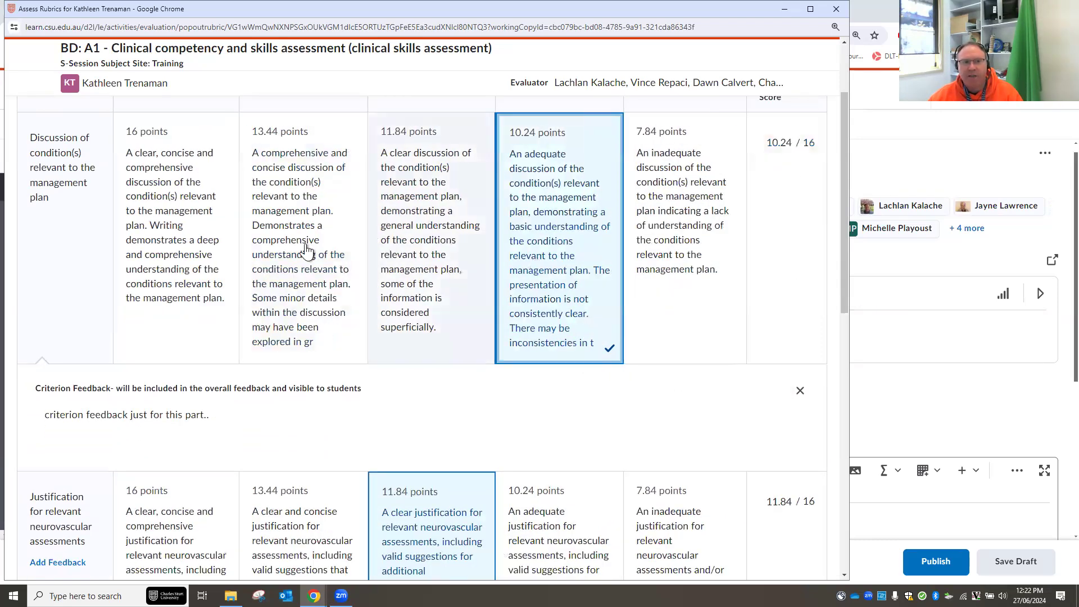
pyautogui.scroll(1, 692, 354)
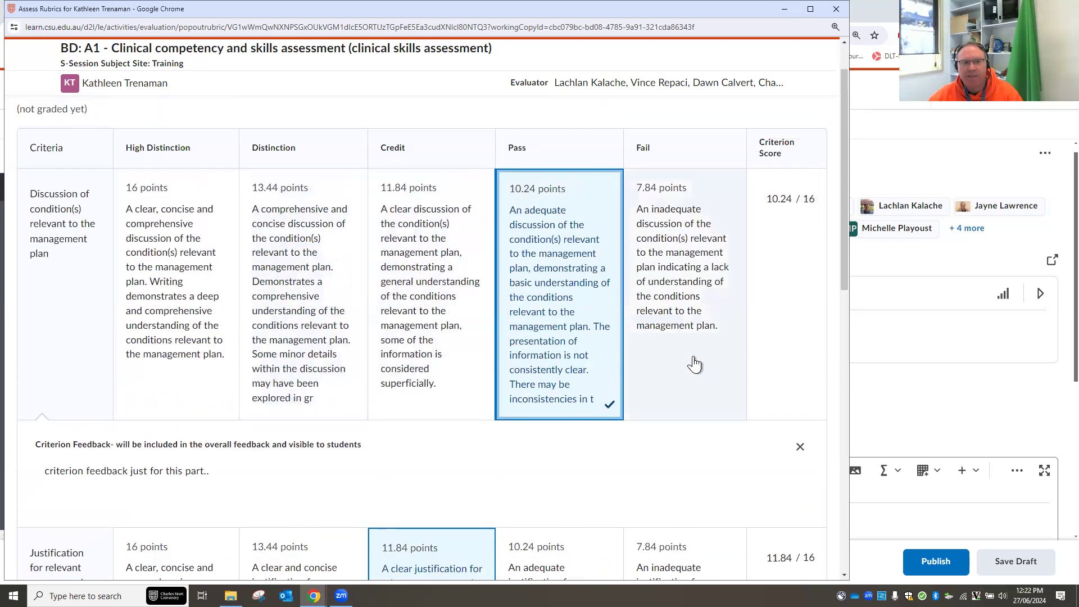
pyautogui.click(787, 200)
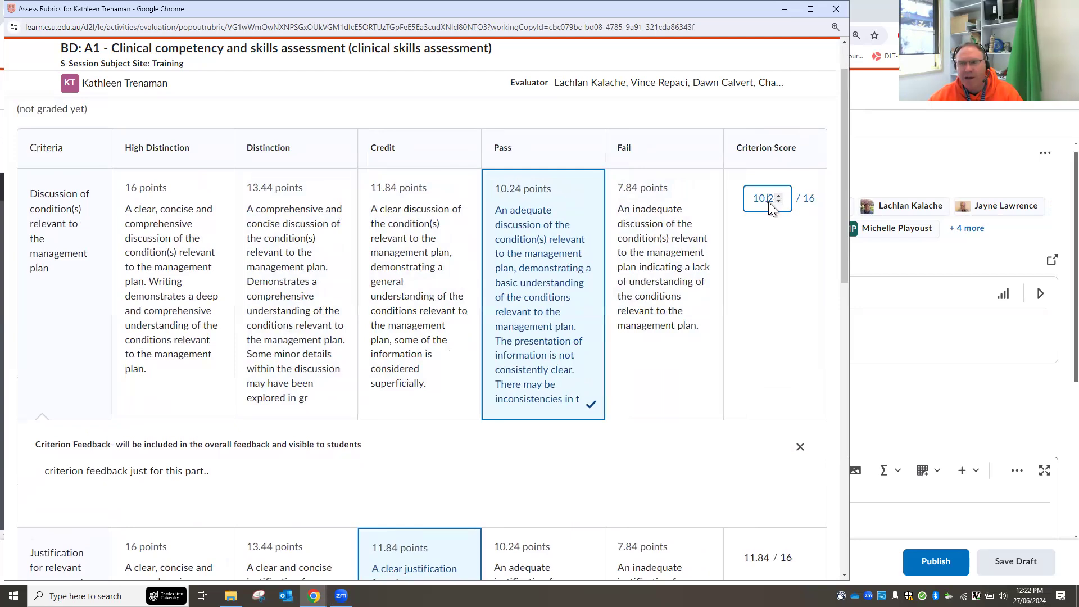
pyautogui.click(772, 208)
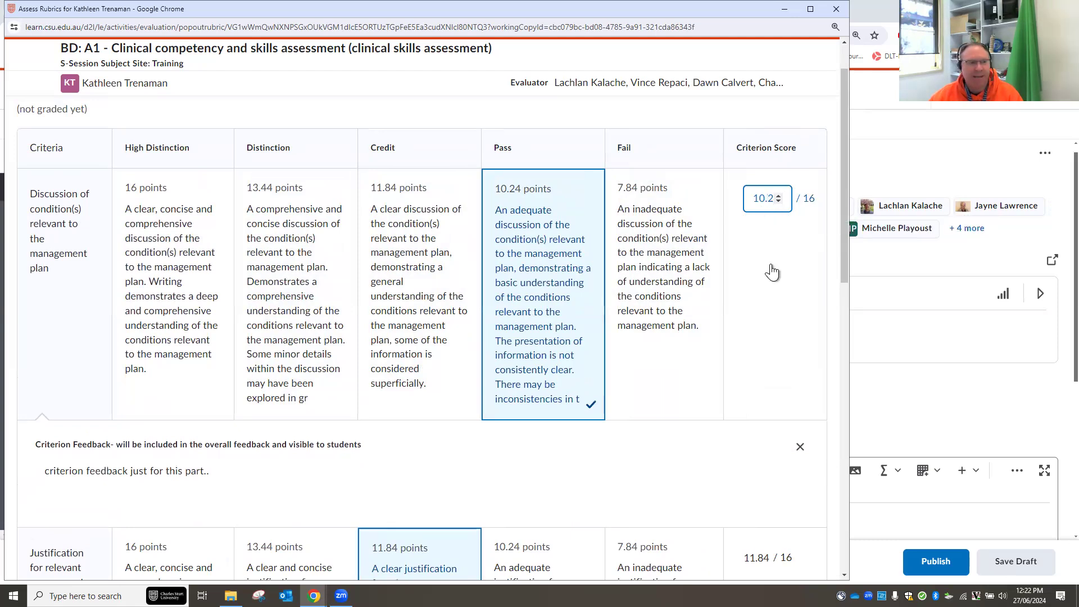
pyautogui.click(660, 423)
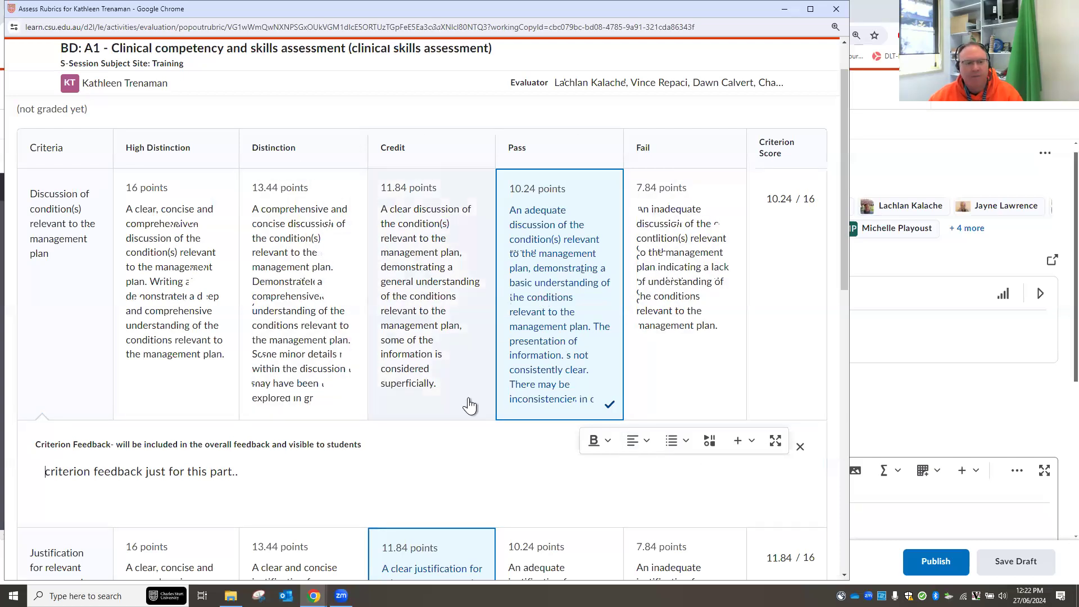
pyautogui.click(837, 11)
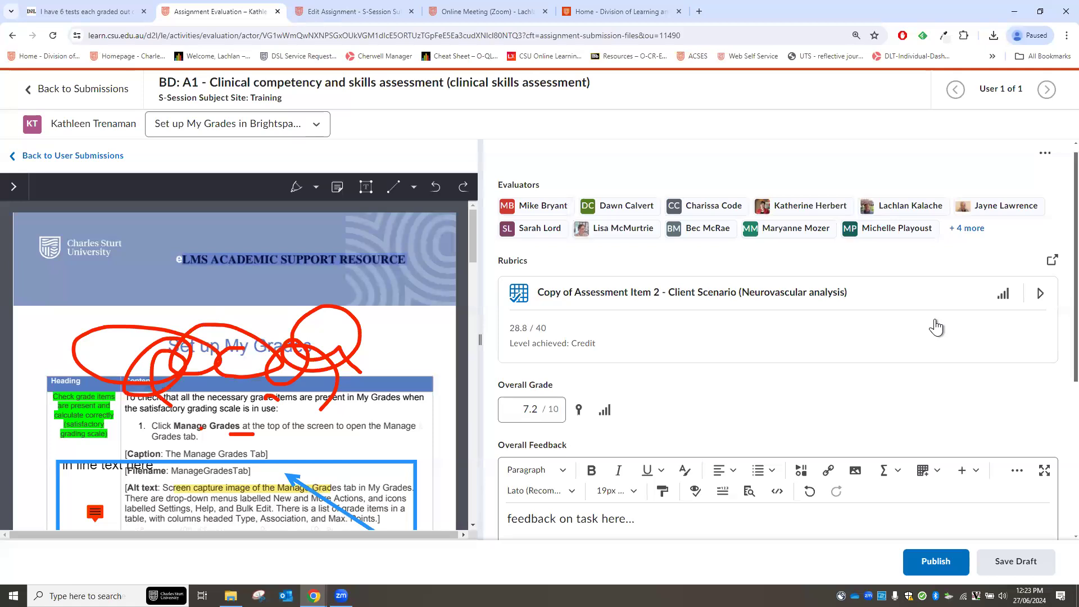
# - Expand the rubric in the evaluation pane and rate Discussion of condition(s) relevant to the management plan as Distinction, keeping the level's default score
pyautogui.click(1040, 293)
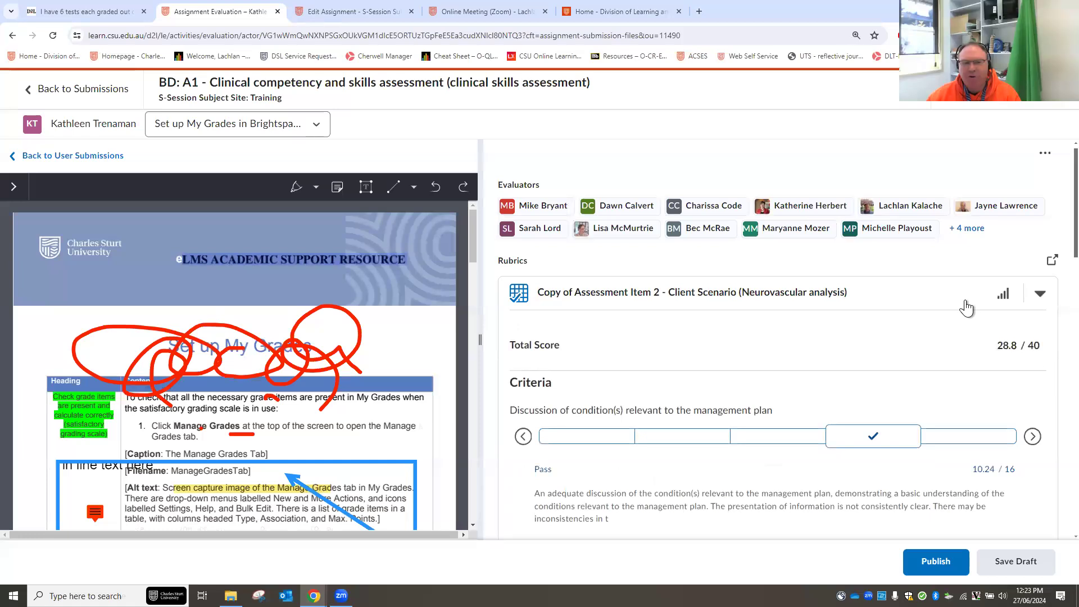
pyautogui.scroll(-2, 834, 422)
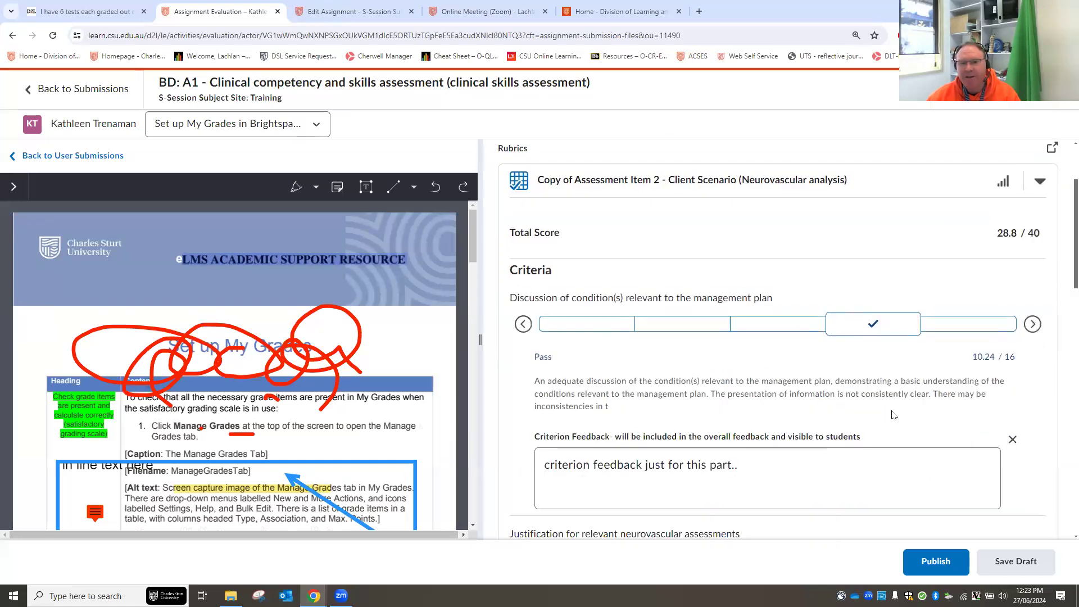
pyautogui.click(665, 330)
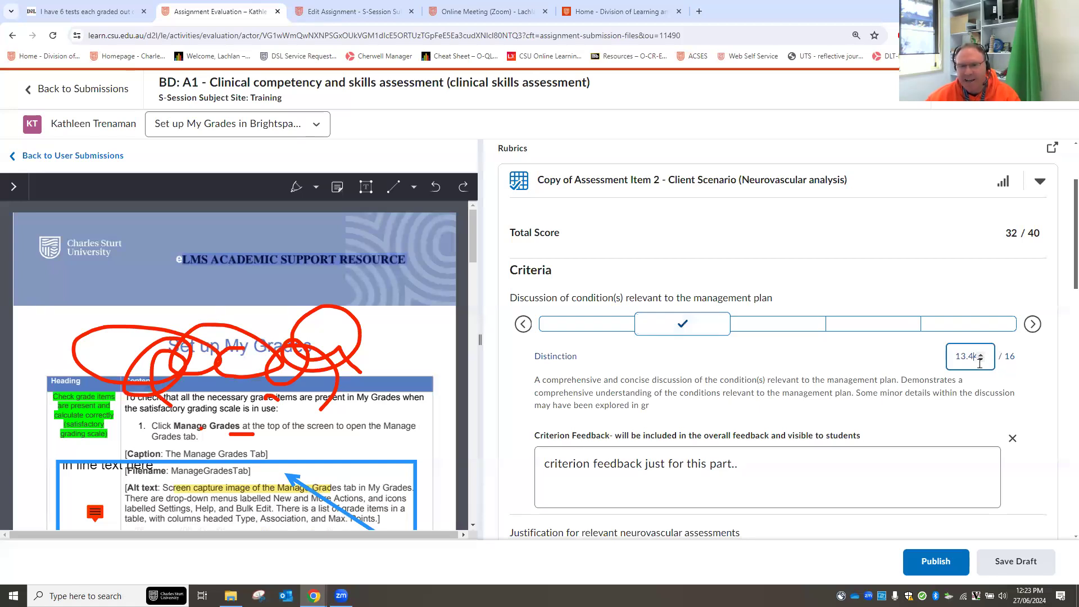
pyautogui.click(980, 363)
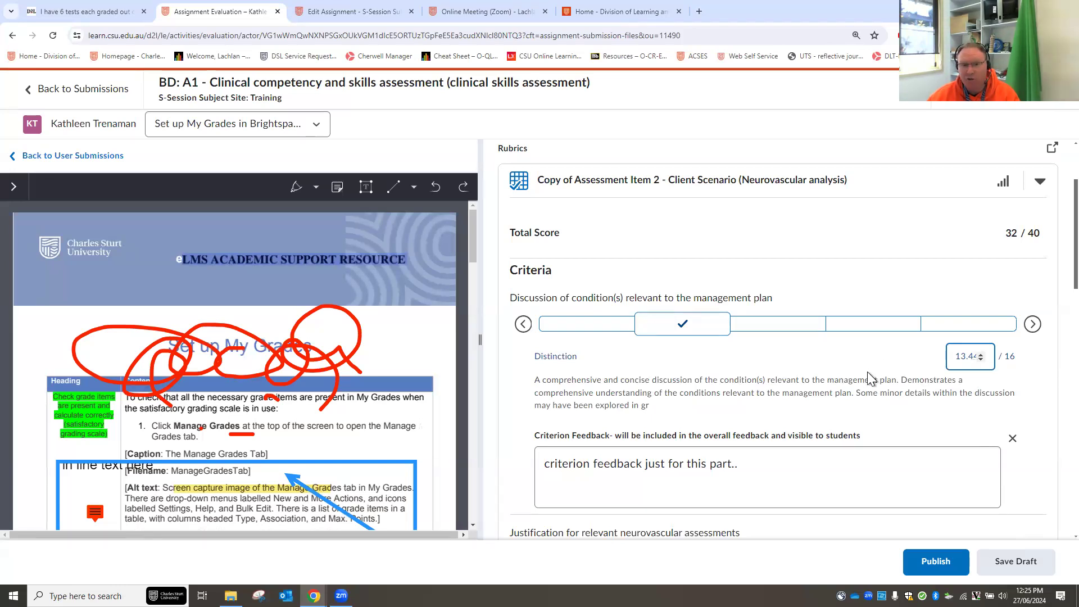
pyautogui.click(763, 359)
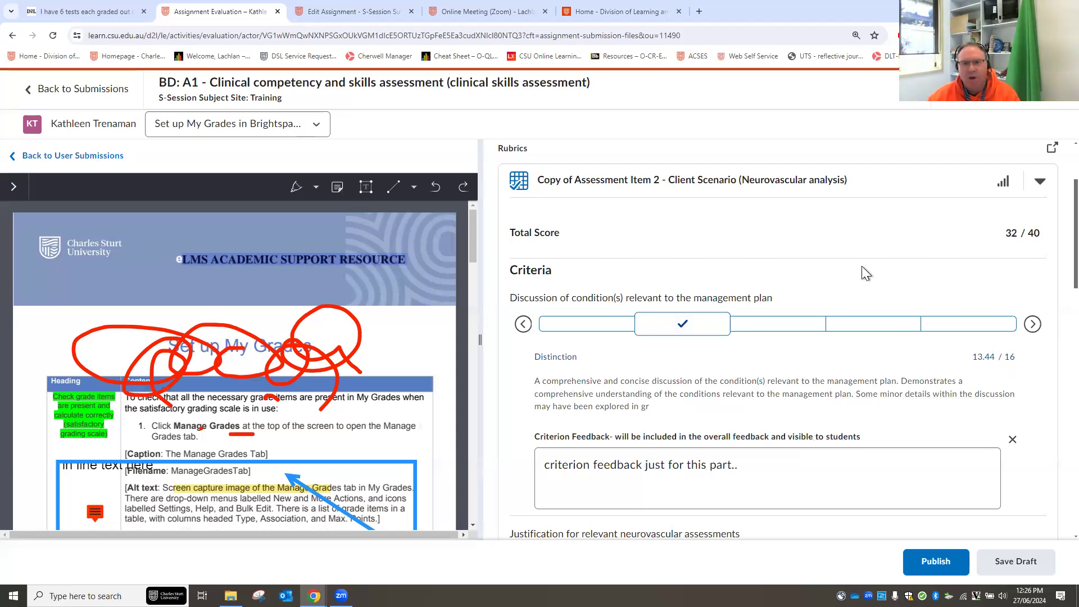
# - Check the student's Special Access Dates for the assignment, including the due date calendar, and leave without saving
pyautogui.scroll(3, 864, 269)
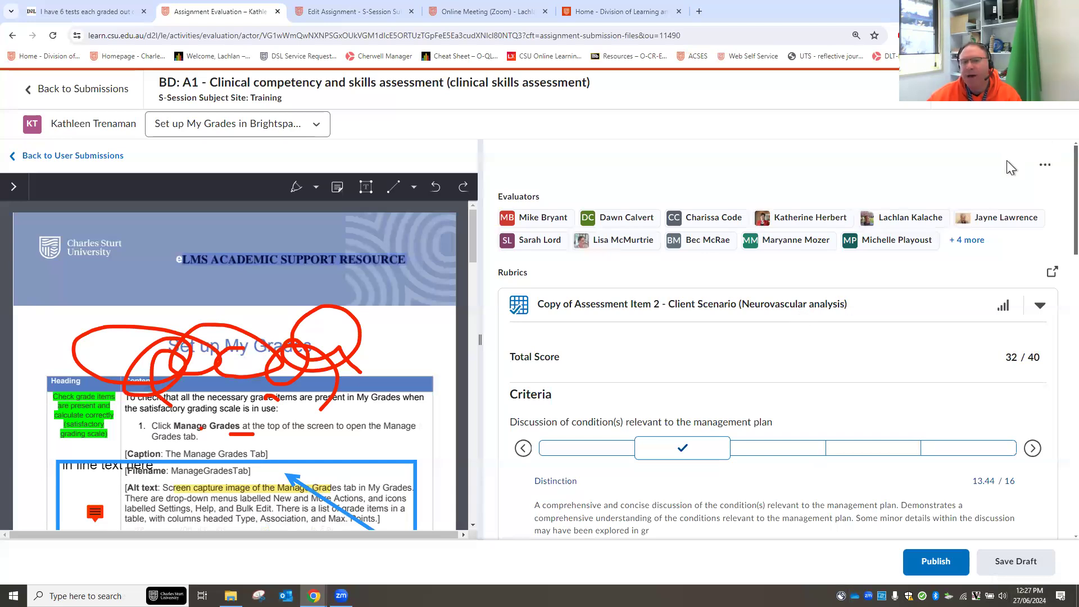
pyautogui.click(1045, 174)
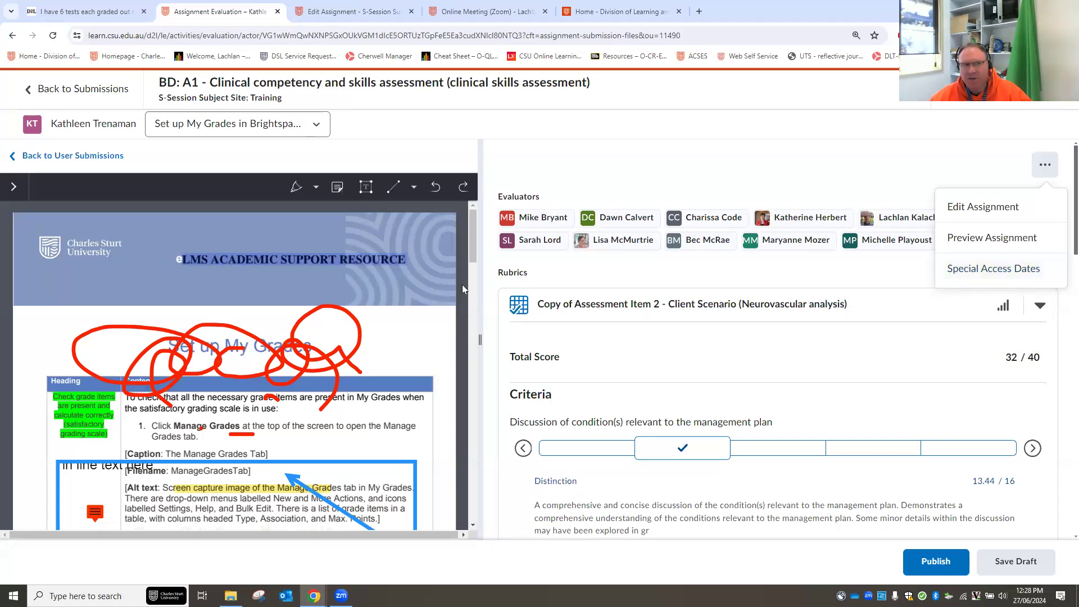
pyautogui.click(996, 275)
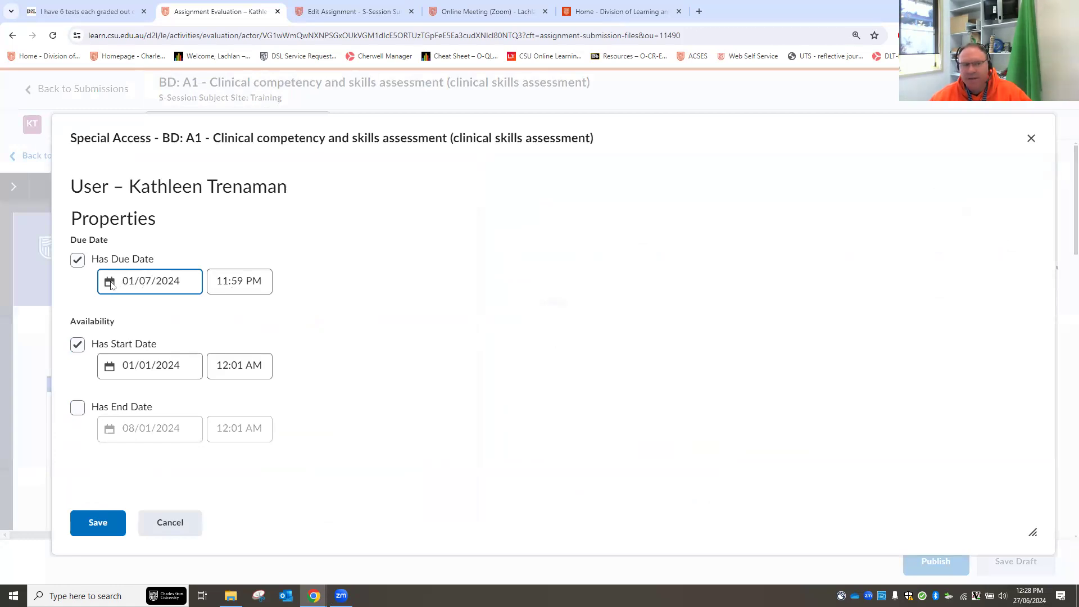
pyautogui.click(110, 282)
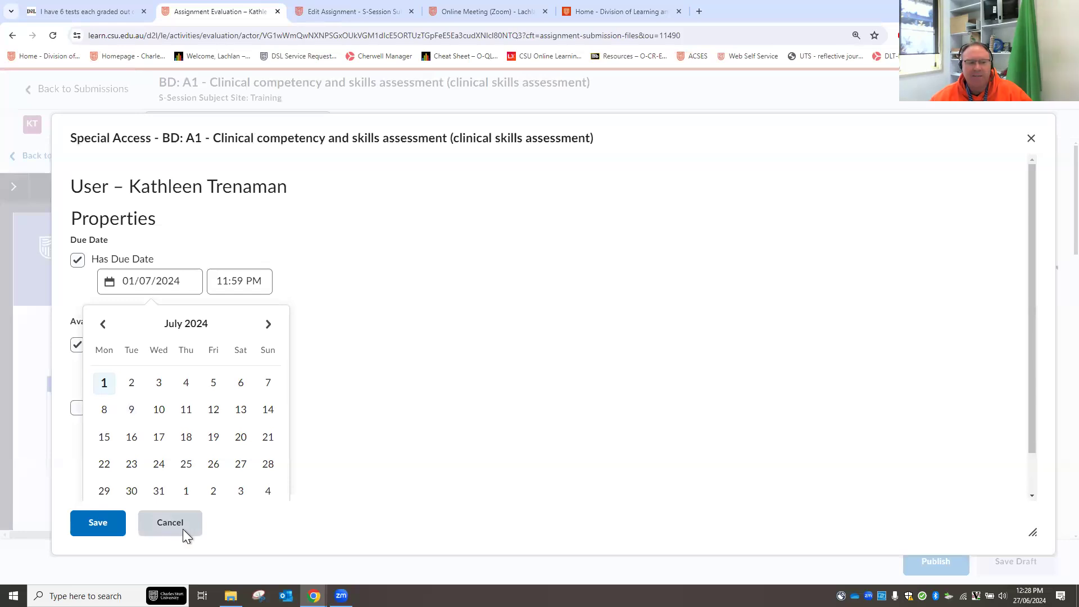
pyautogui.click(169, 522)
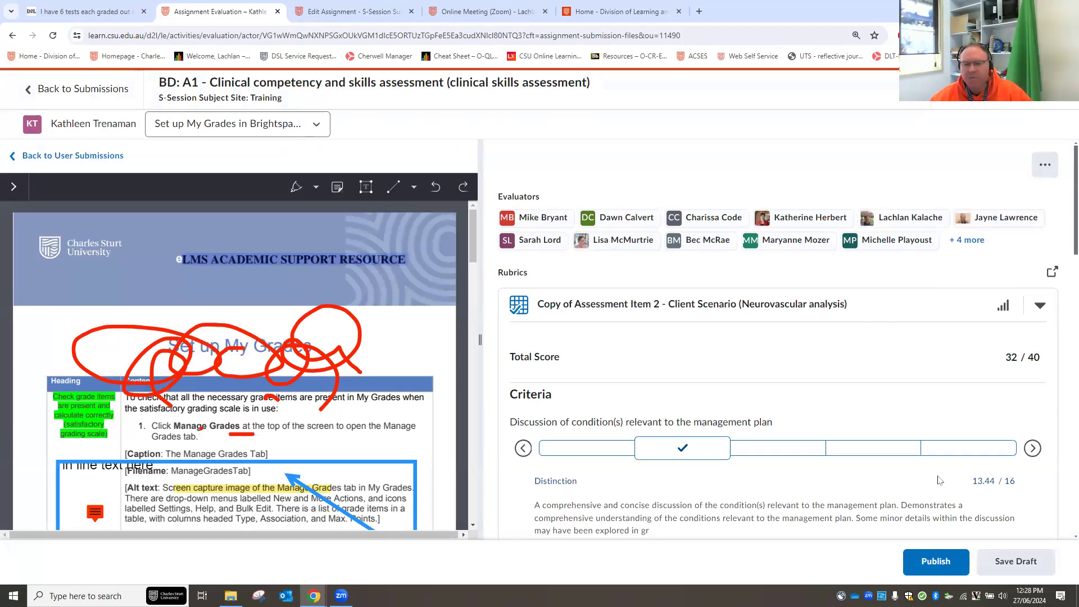
# - Save the evaluation as a draft and return to the assignment's submissions list to look over the submitted files
pyautogui.click(1016, 570)
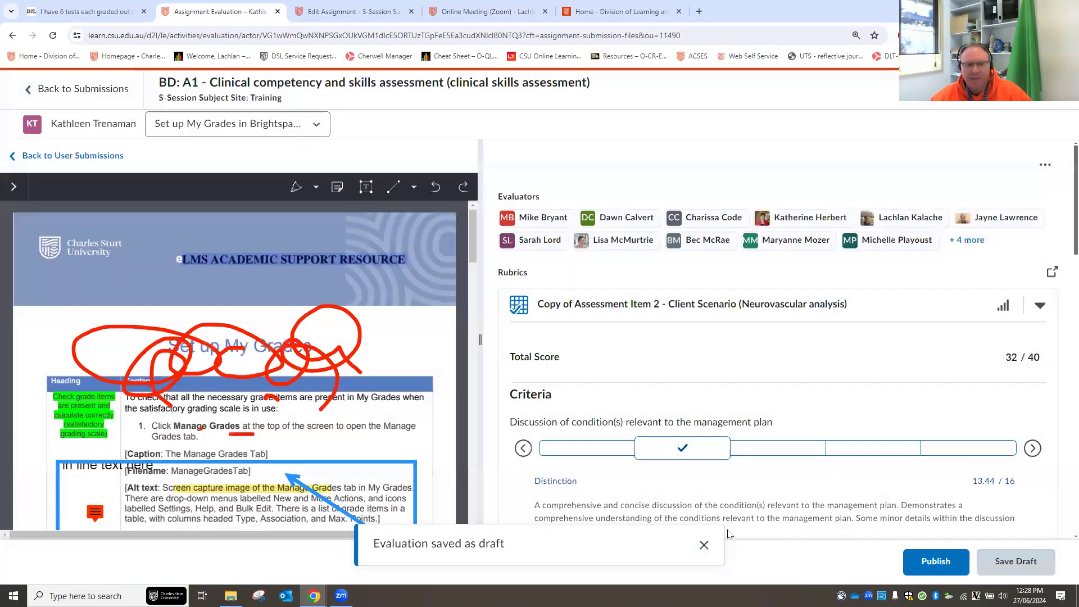
pyautogui.click(79, 102)
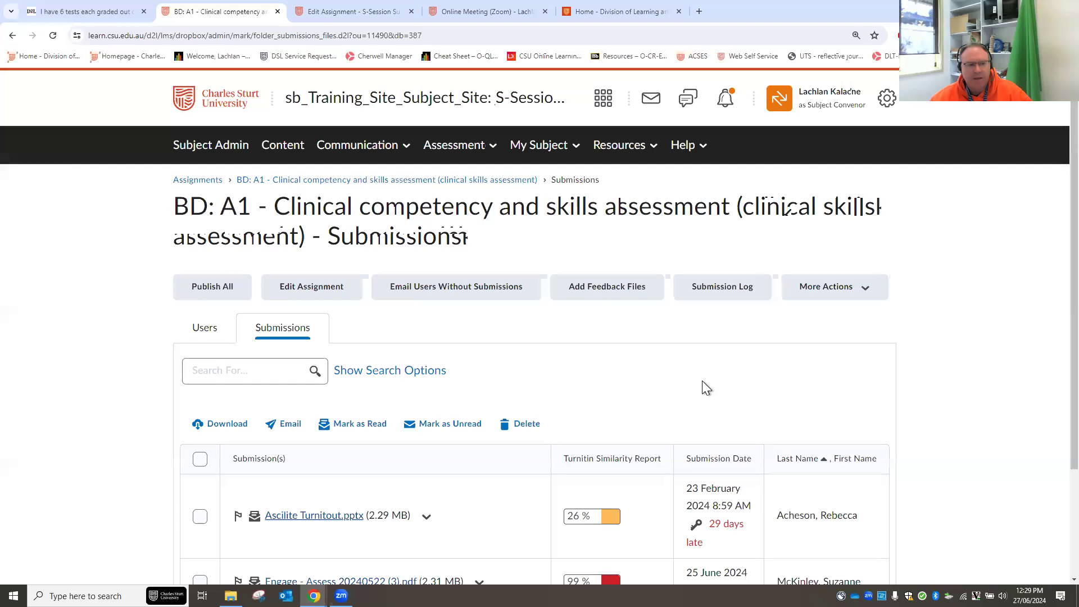
pyautogui.scroll(-3, 843, 371)
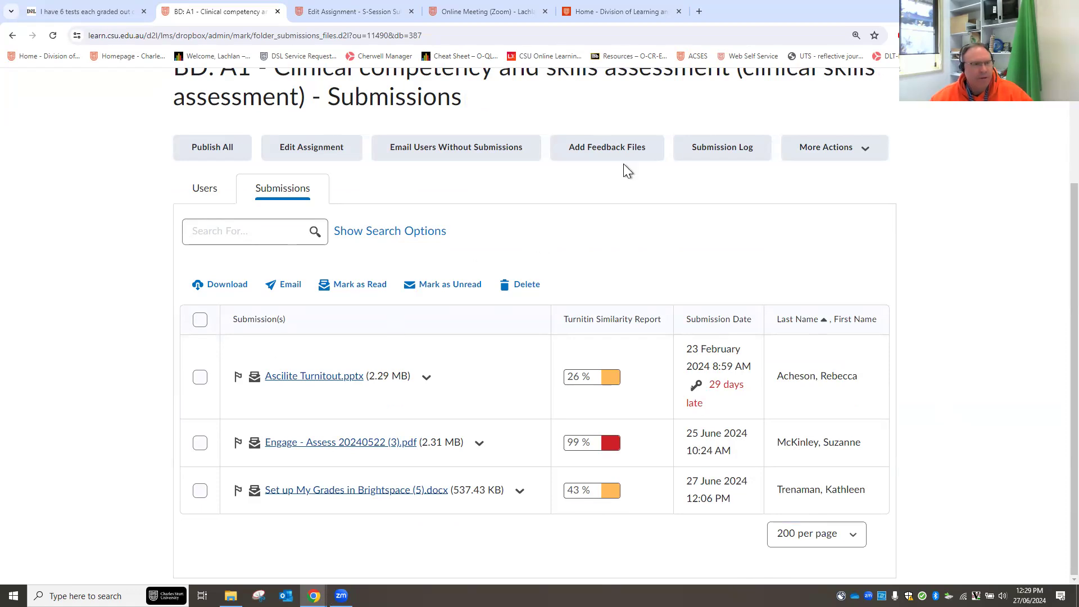
pyautogui.scroll(2, 392, 339)
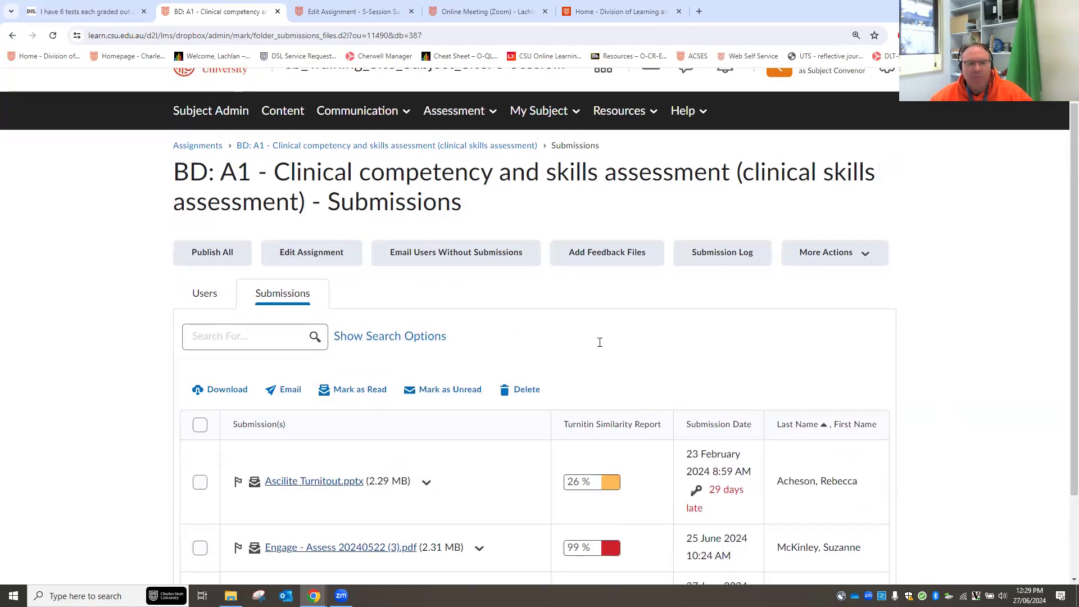
# - Switch the assignment's submissions page to the Users list and examine each student's evaluation status and the feedback publishing options
pyautogui.scroll(-2, 619, 349)
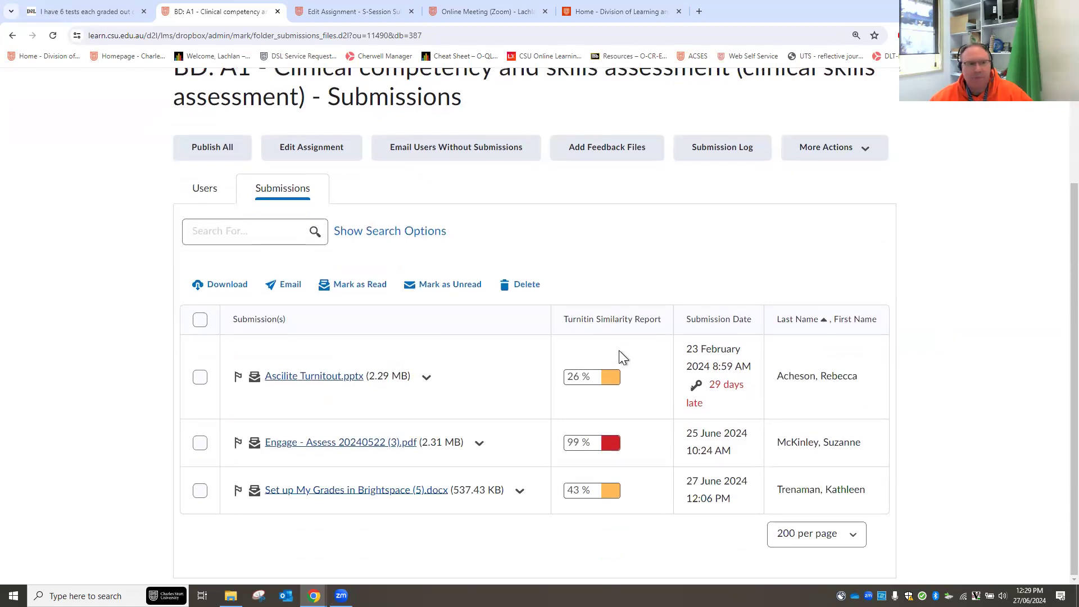
pyautogui.scroll(1, 617, 315)
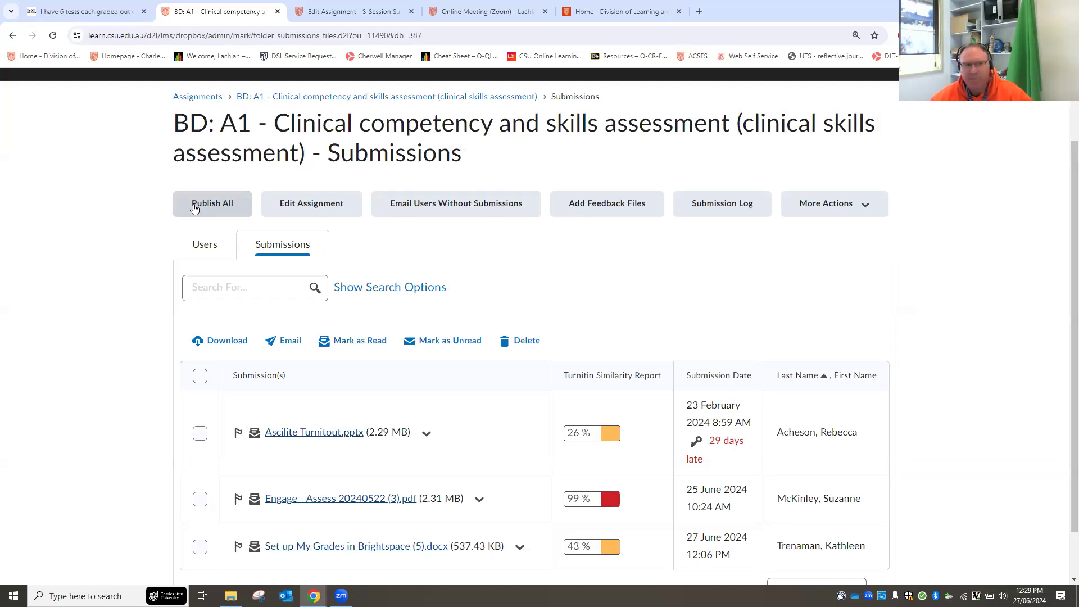
pyautogui.click(204, 251)
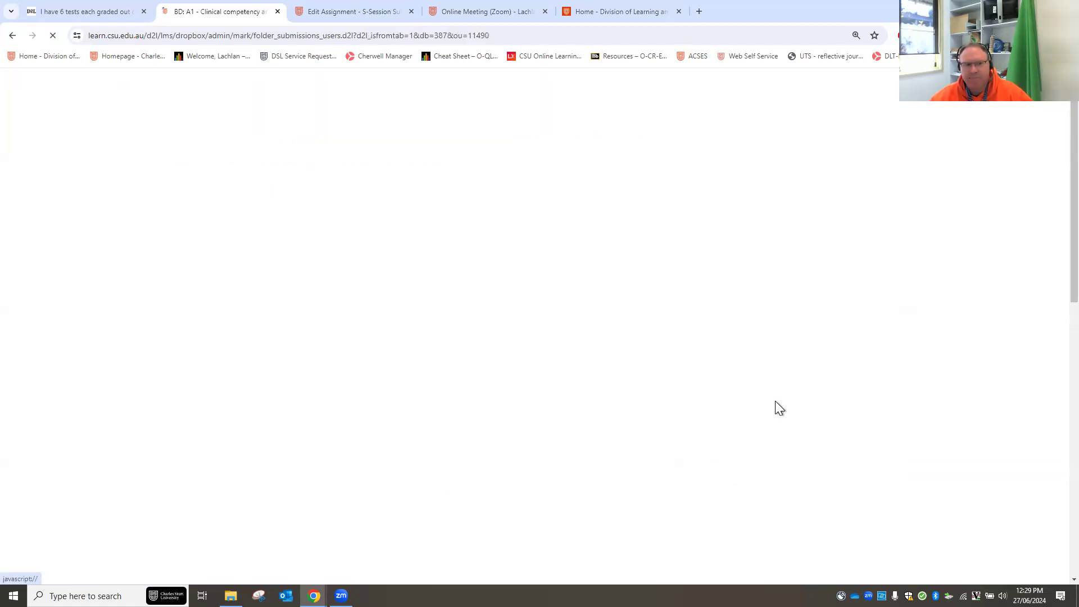
pyautogui.scroll(-6, 777, 399)
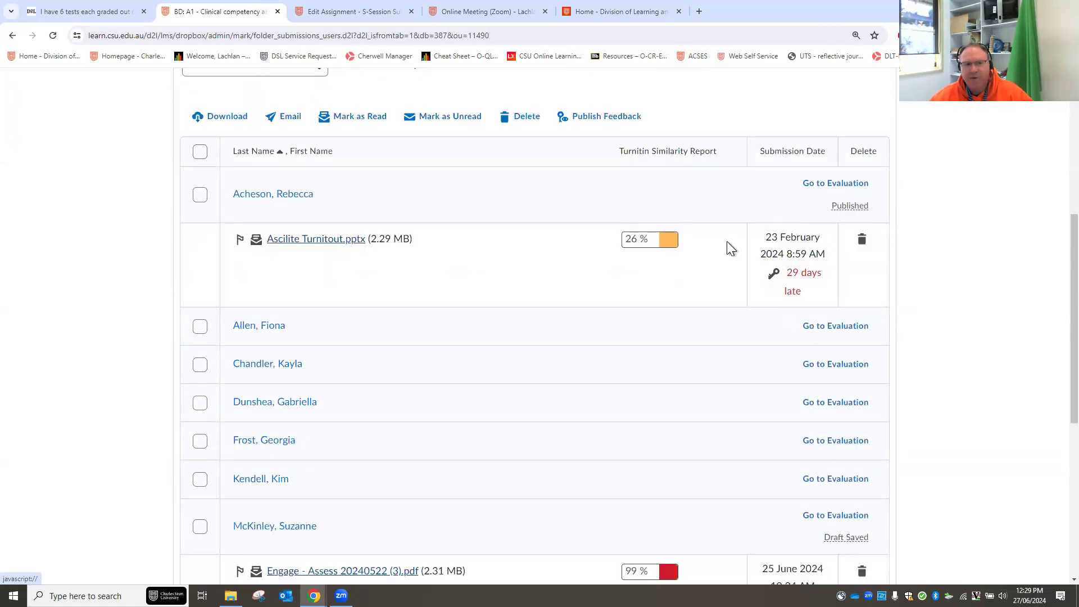
pyautogui.scroll(1, 623, 209)
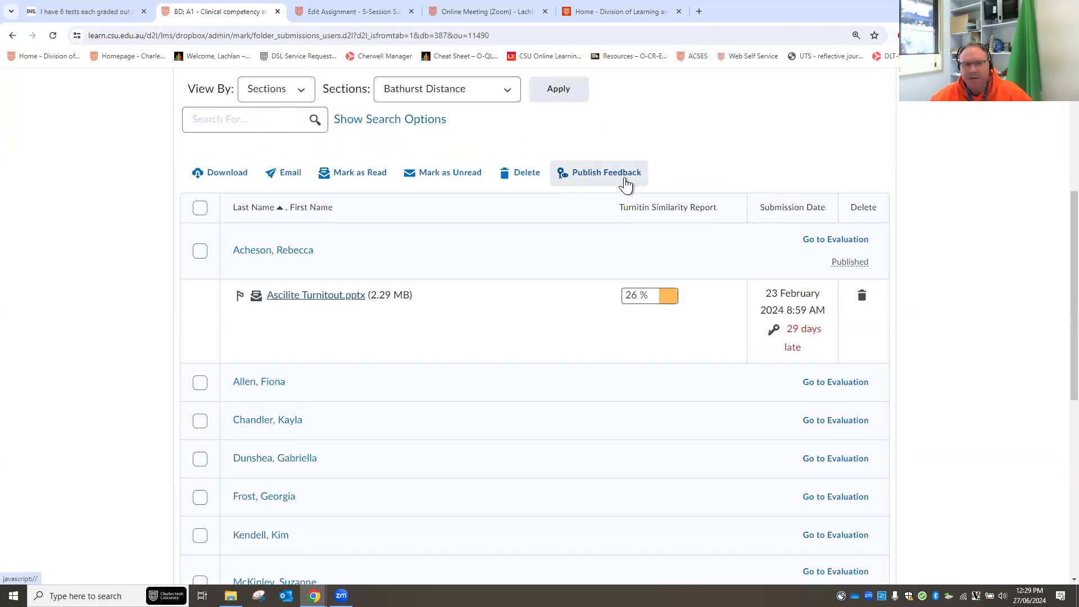
pyautogui.scroll(3, 810, 264)
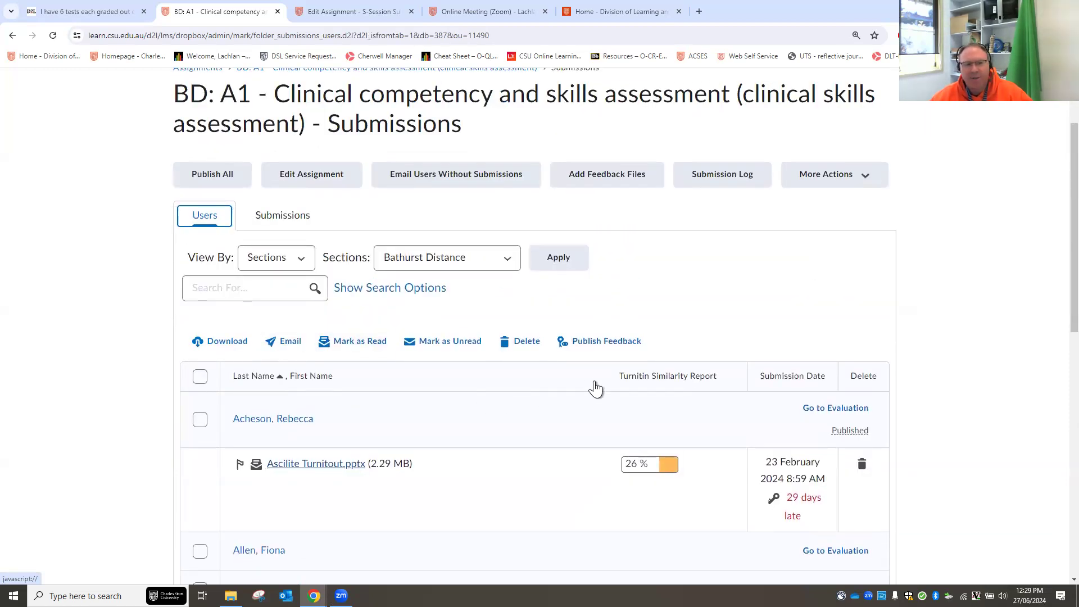
pyautogui.scroll(-1, 539, 416)
pyautogui.scroll(-2, 539, 416)
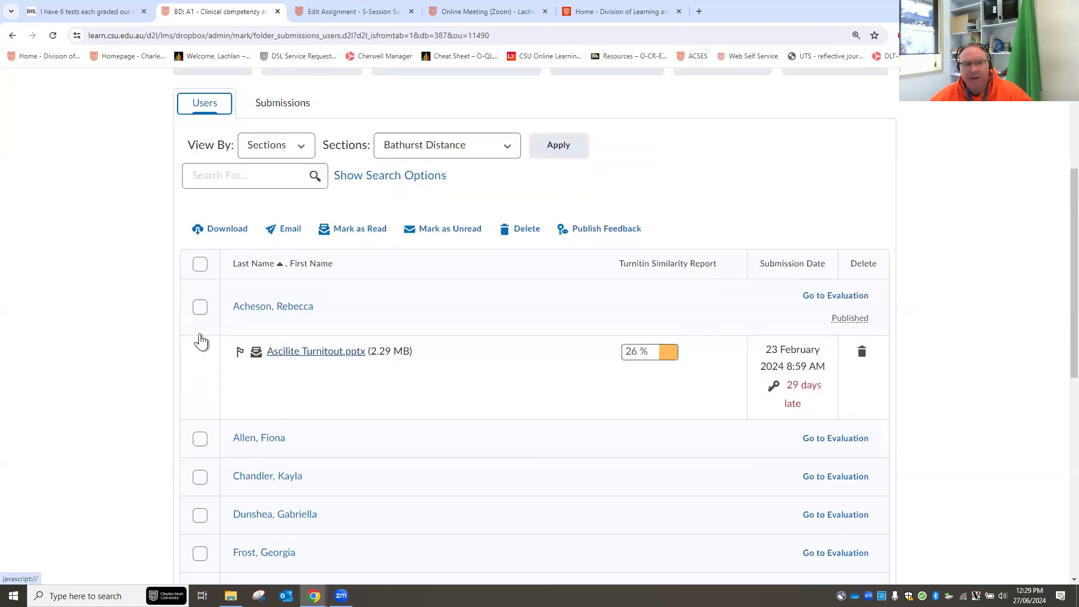
# - Select the first student in the Users list, then extend the selection to all listed students
pyautogui.click(200, 308)
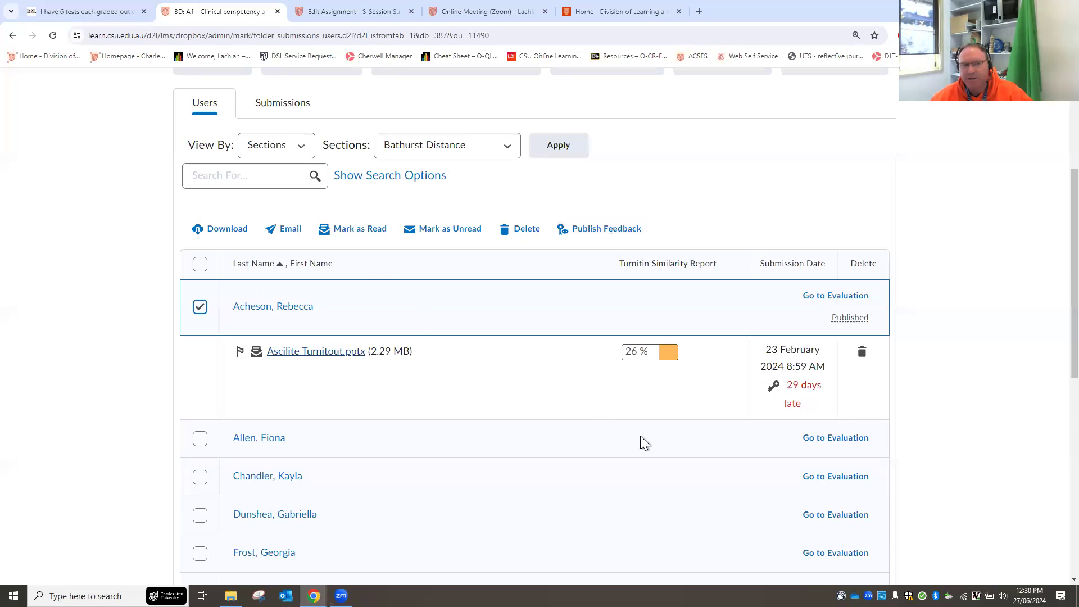
pyautogui.click(200, 265)
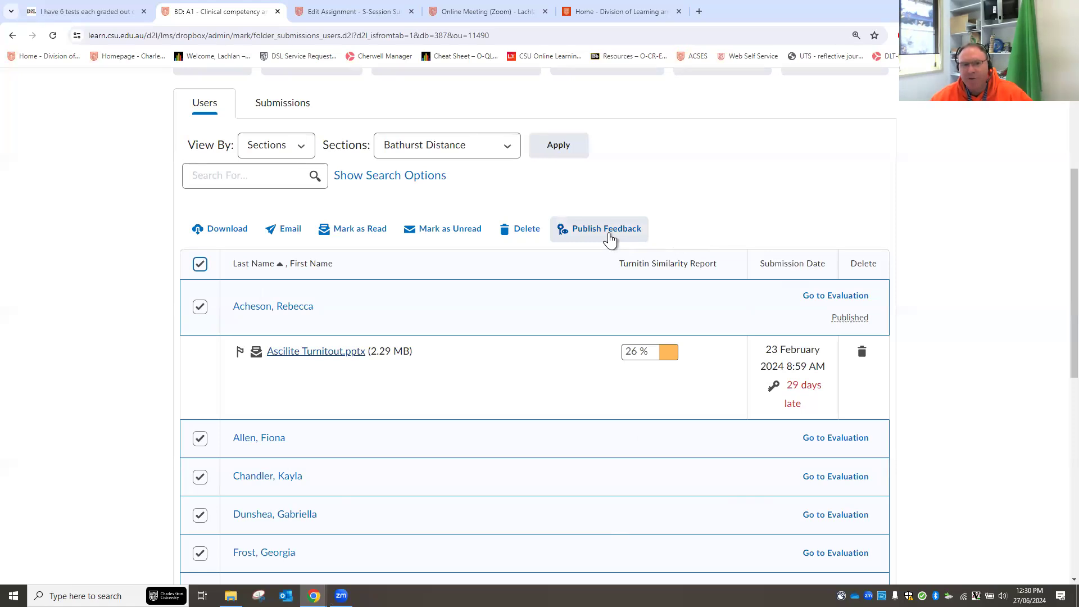
pyautogui.scroll(3, 574, 368)
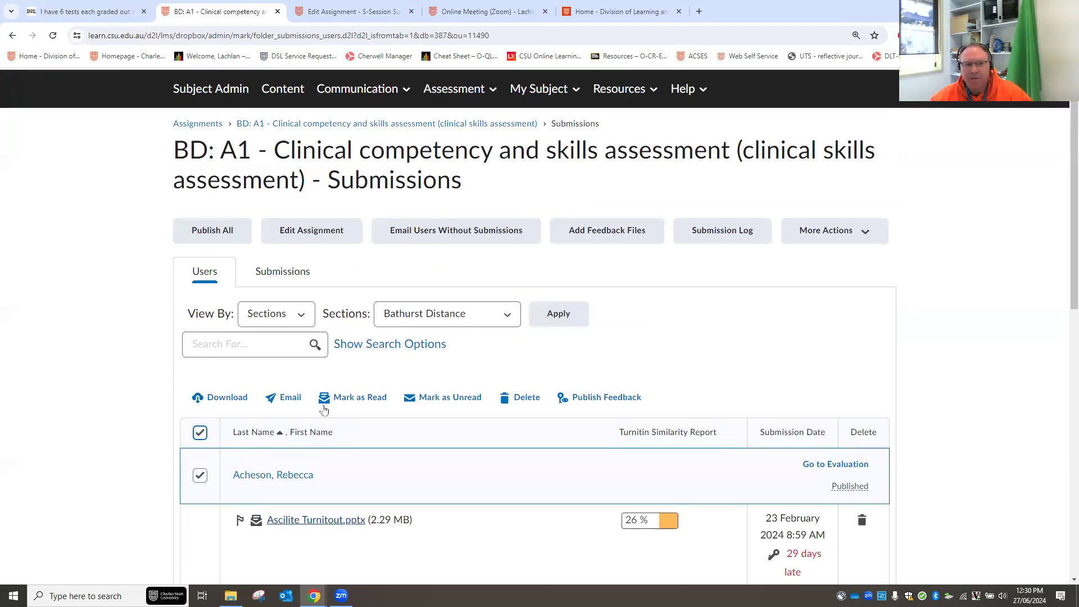
pyautogui.scroll(1, 96, 461)
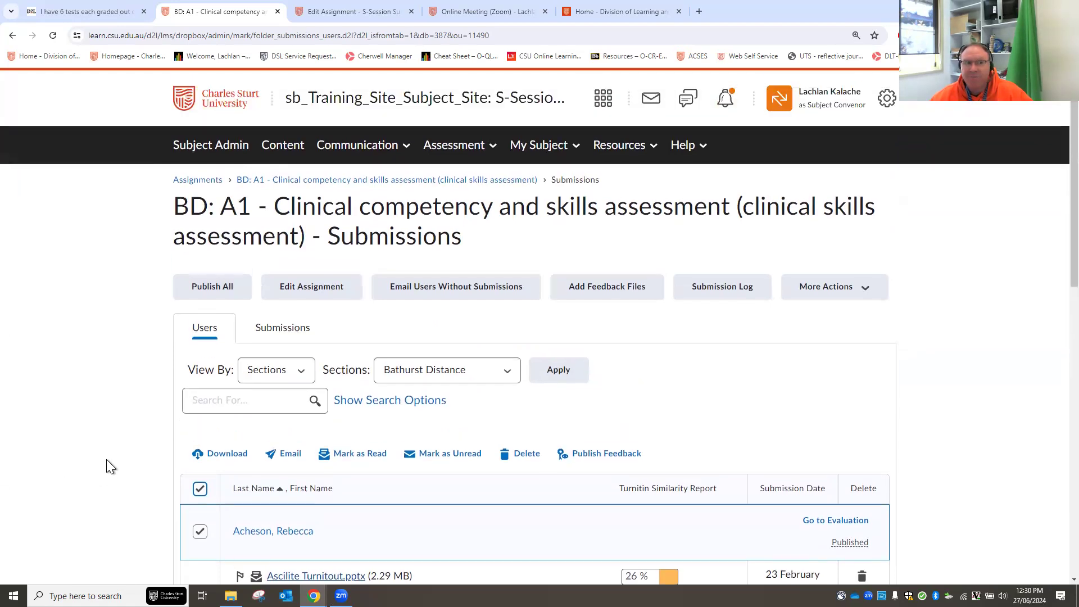
# - Go to Subject Administration and open Quick Eval from its Assessment tools
pyautogui.click(458, 156)
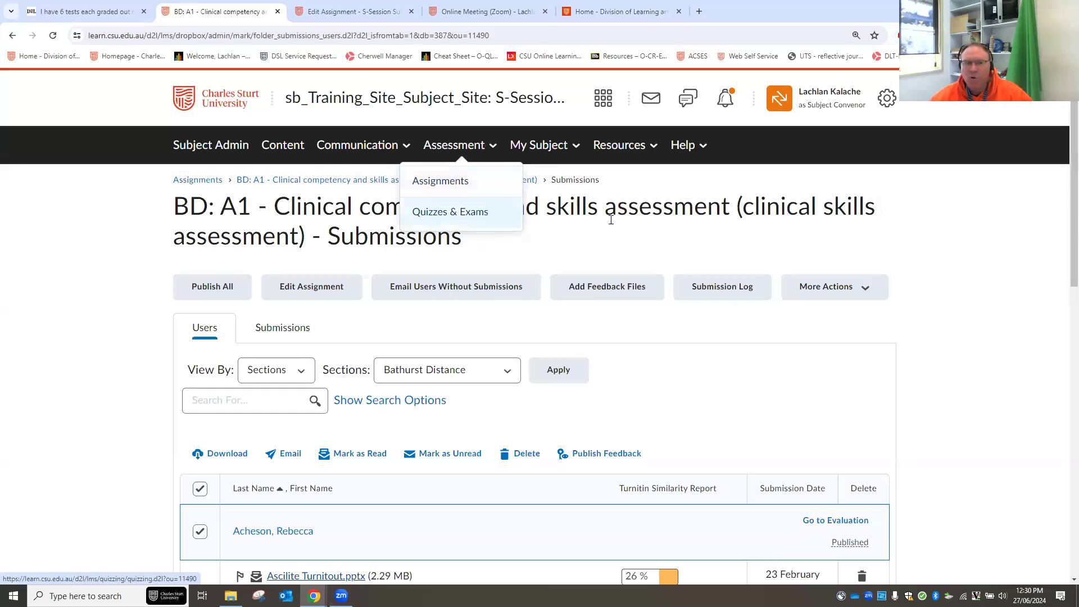
pyautogui.click(675, 245)
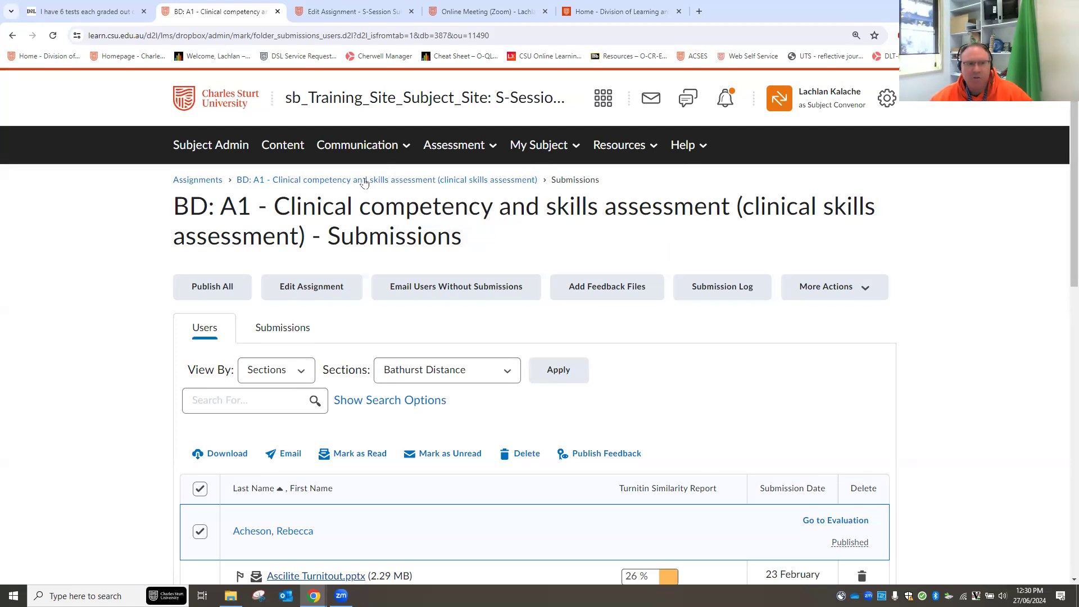
pyautogui.click(208, 150)
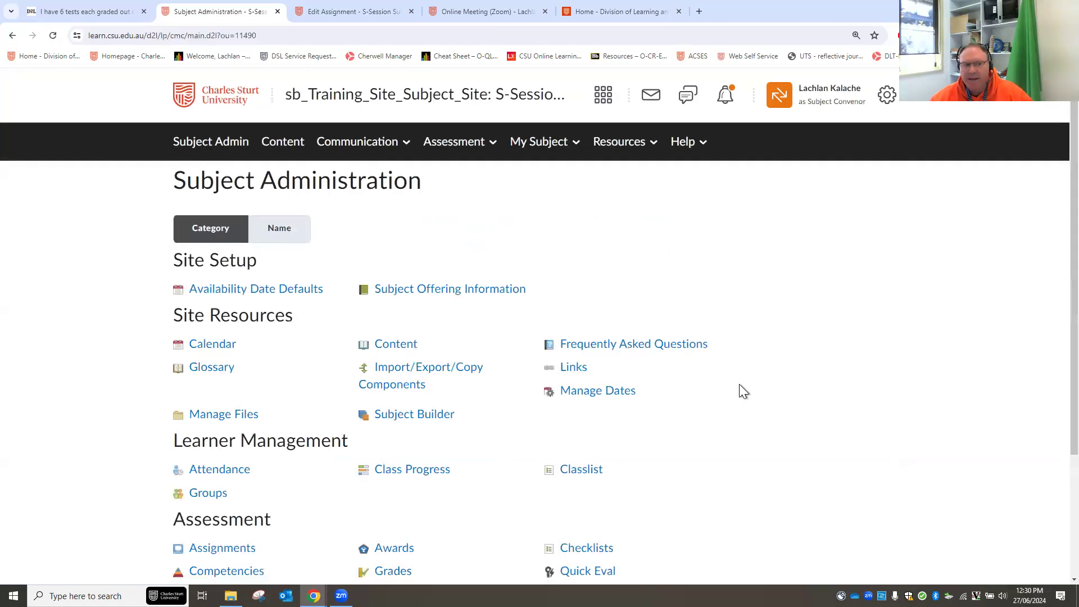
pyautogui.scroll(-2, 739, 385)
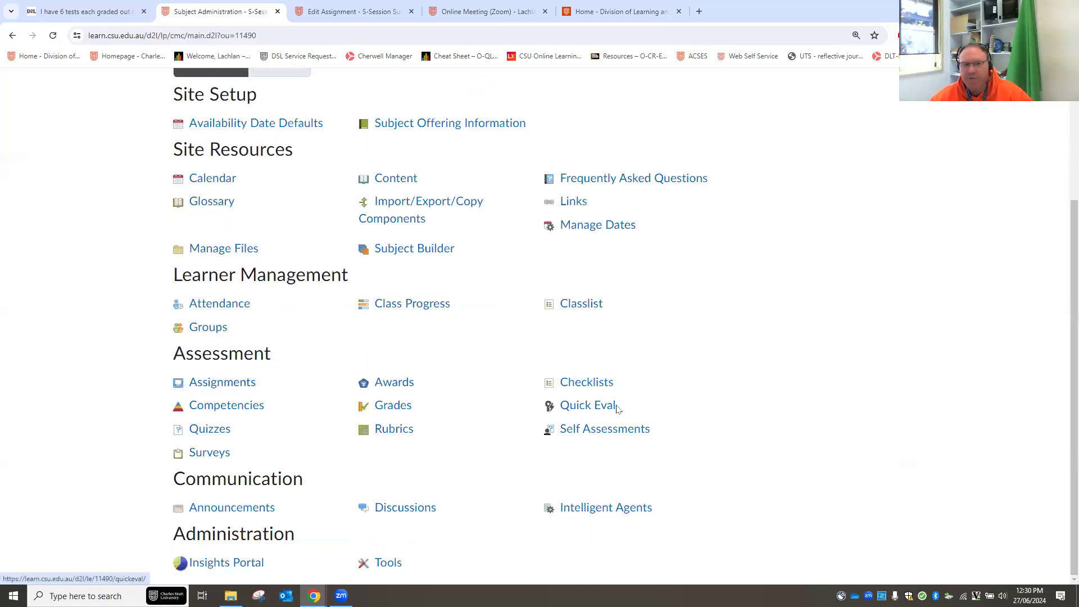
pyautogui.click(591, 412)
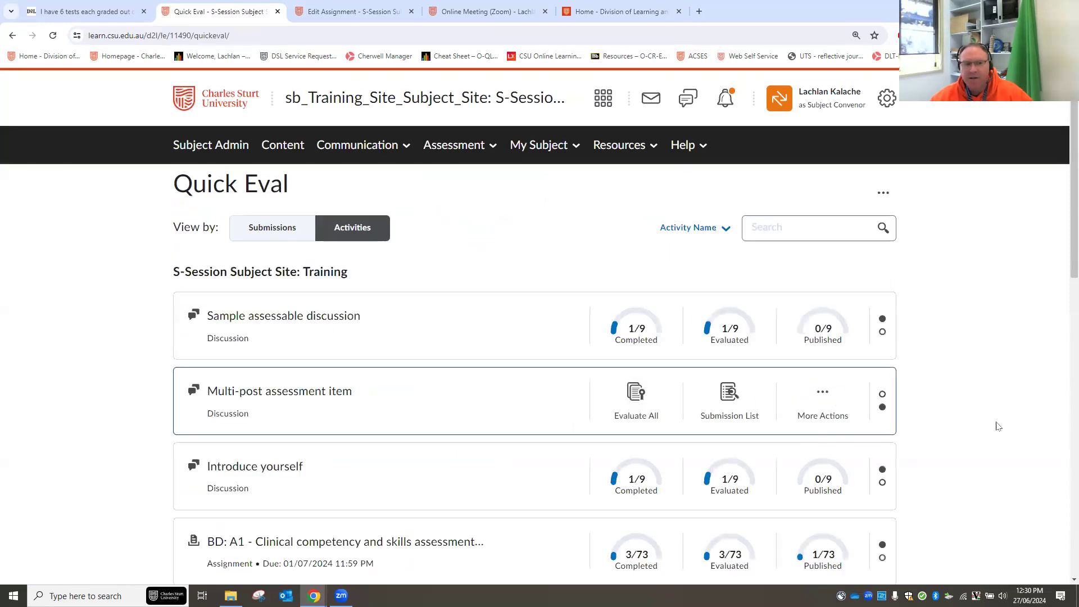
# - Look through the Quick Eval activities for their new submissions and completed, evaluated and published progress
pyautogui.scroll(-2, 989, 422)
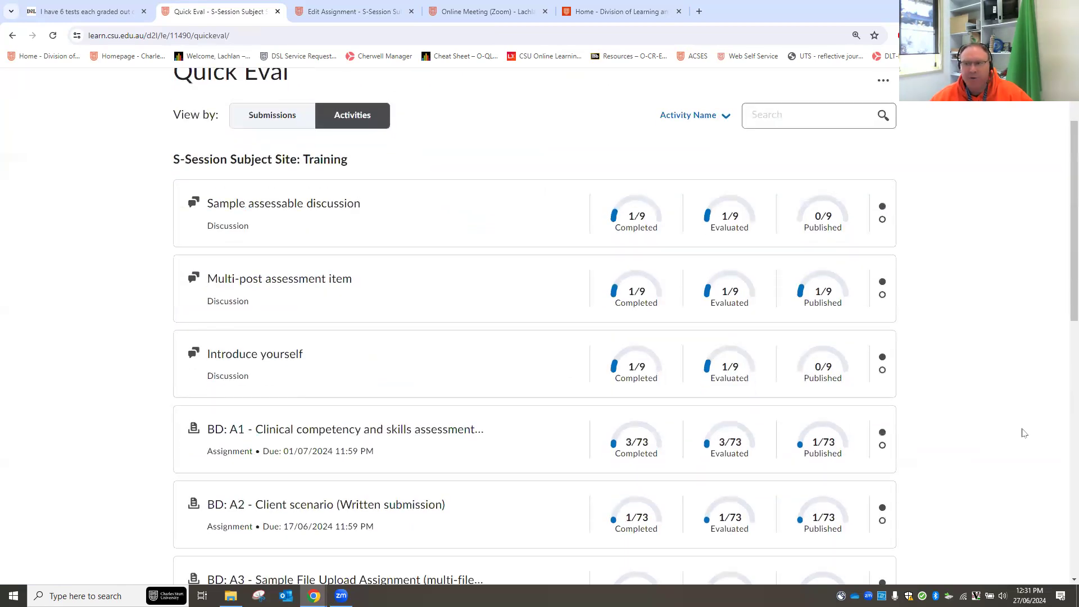
pyautogui.scroll(-7, 1001, 448)
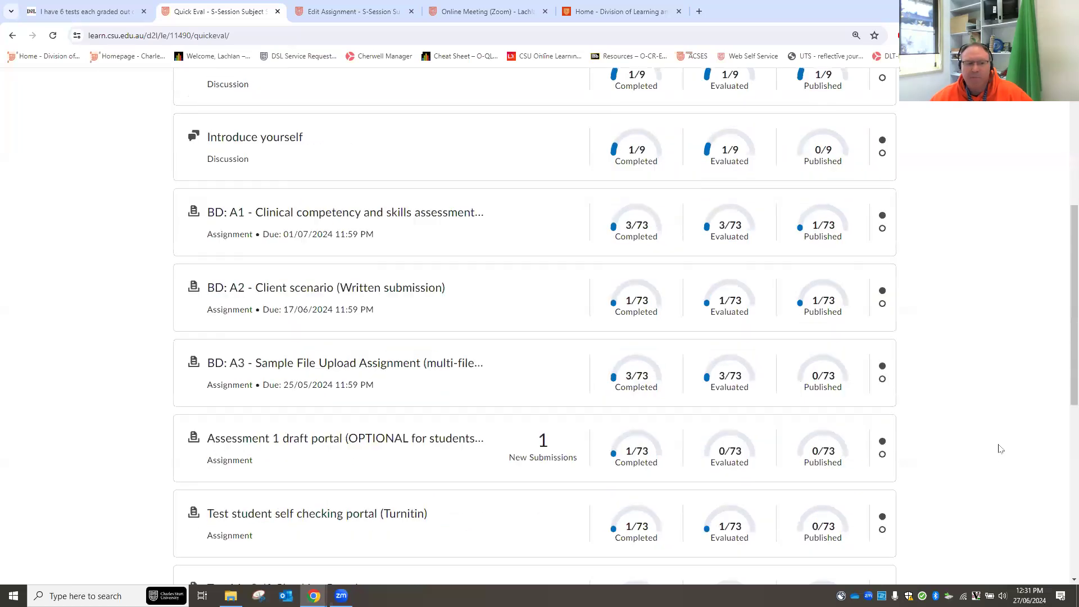
pyautogui.scroll(3, 1000, 448)
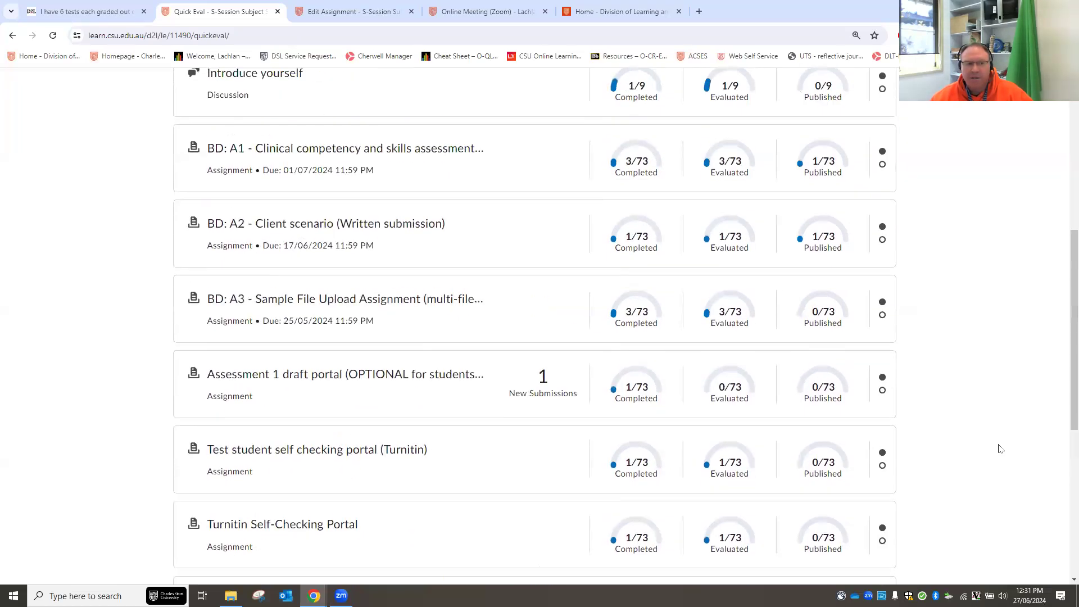
pyautogui.scroll(1, 1005, 415)
# - Reveal the evaluation actions for BD: A1 - Clinical competency and skills assessment, check its additional publish and dismiss options, and close them
pyautogui.moveTo(298, 336)
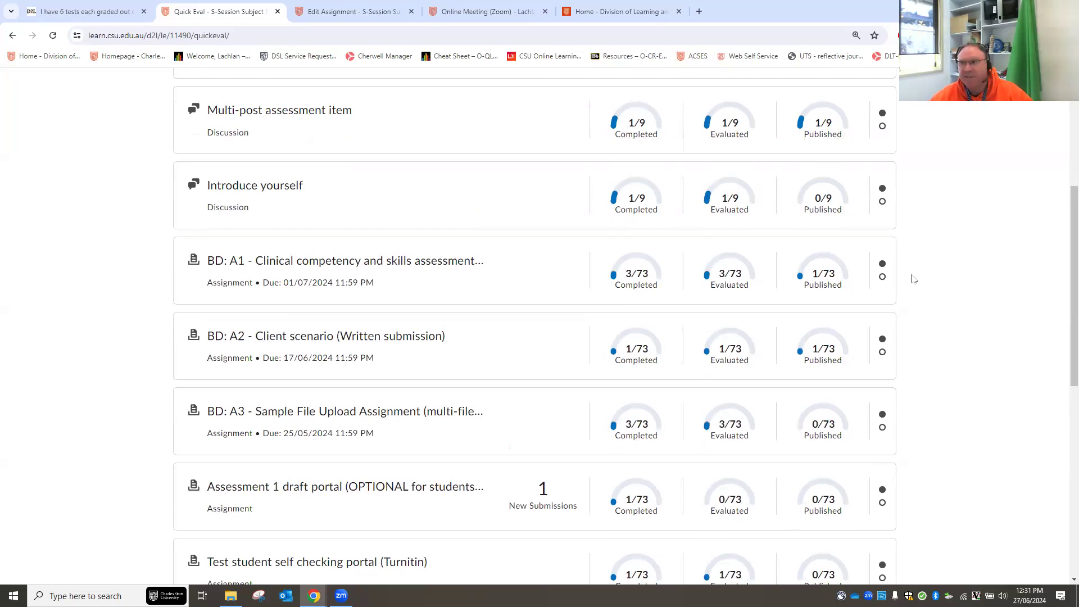
pyautogui.moveTo(706, 279)
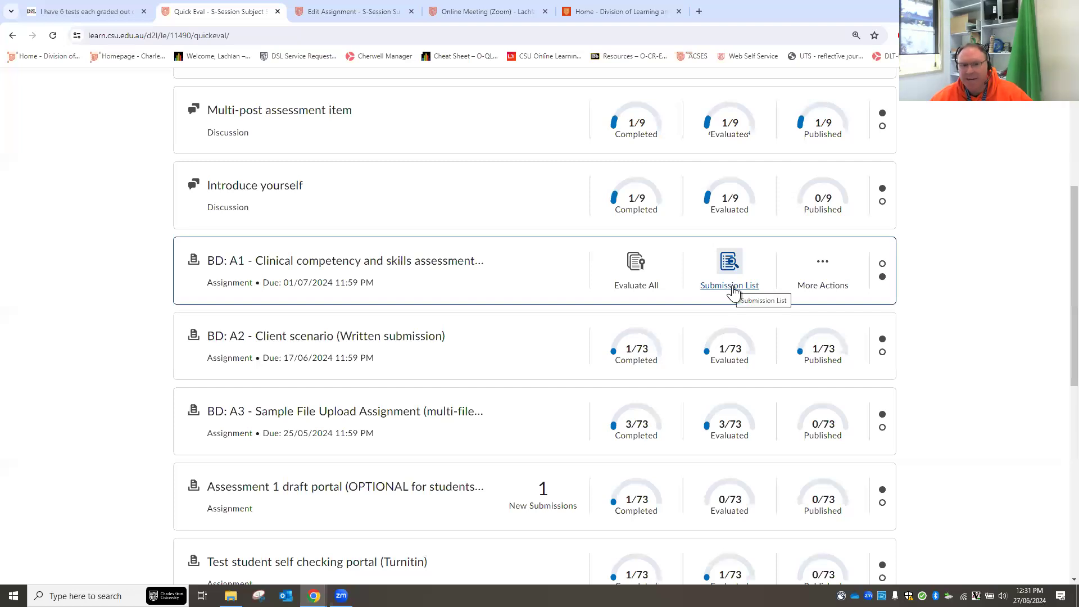
pyautogui.click(821, 266)
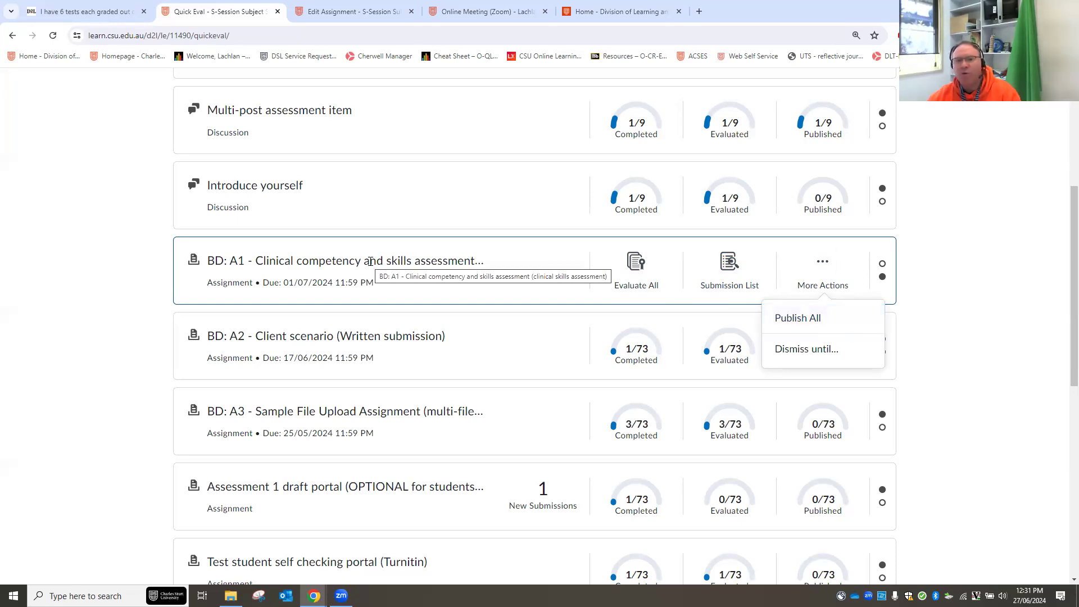
pyautogui.click(93, 292)
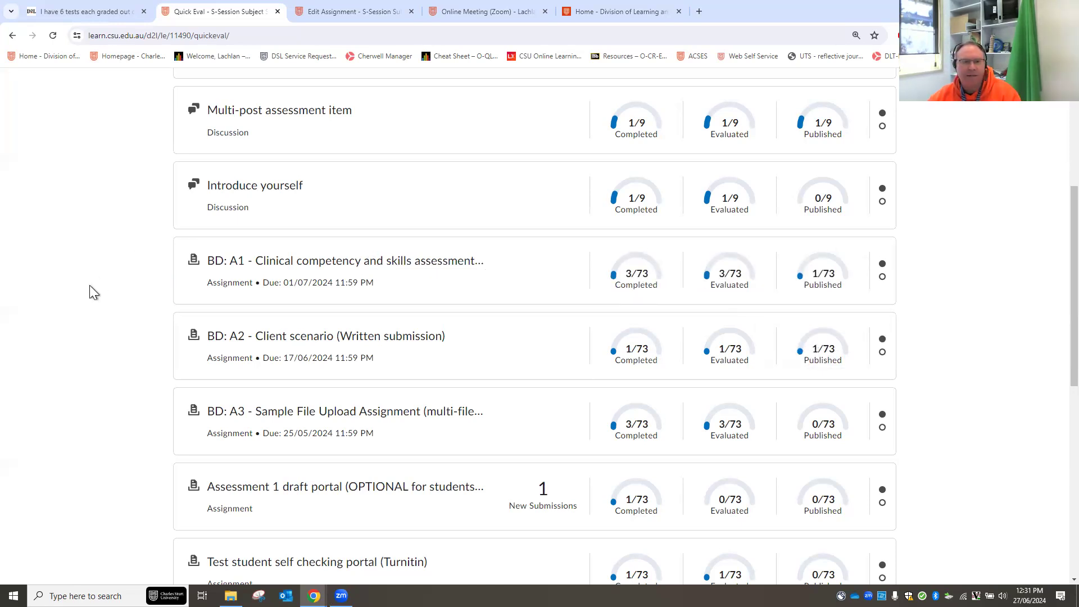
pyautogui.scroll(5, 1034, 363)
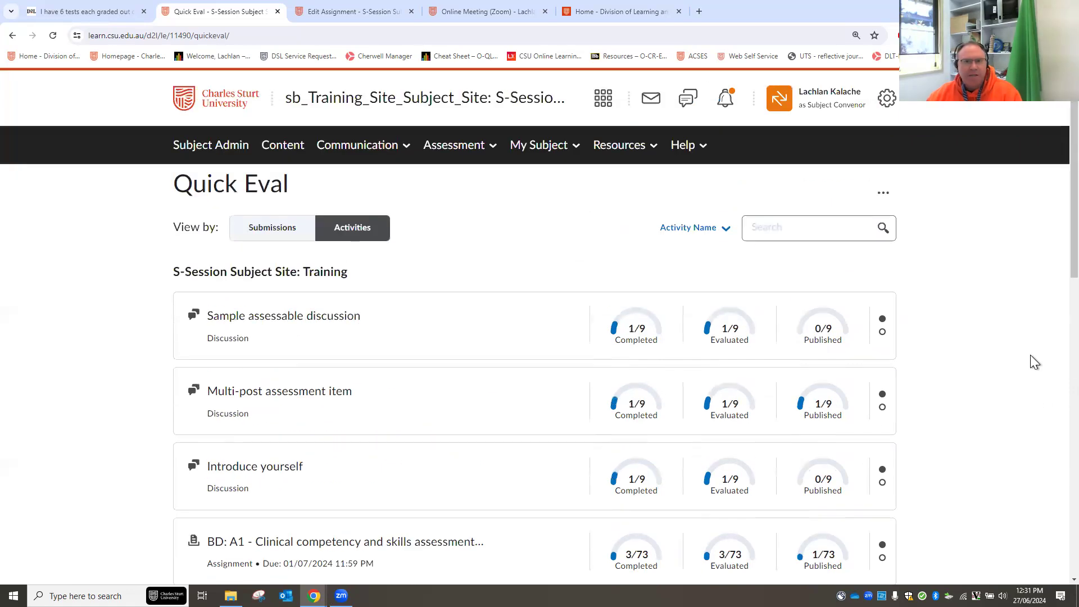